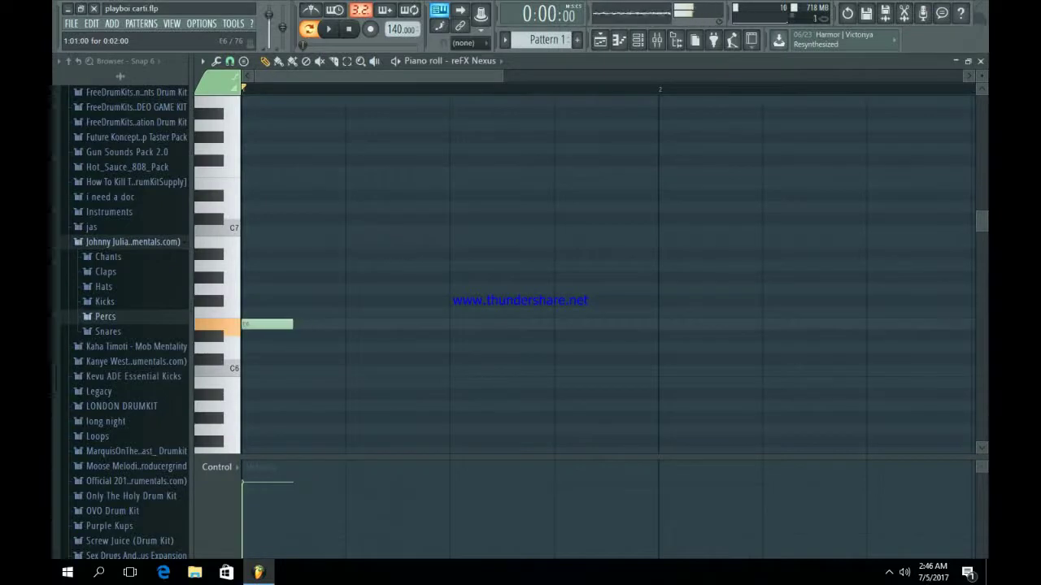
- Add A6 and D7 above the E6 note to form the opening chord and lengthen all three notes to half a bar
{"action": "left_click", "coordinate": [267, 277]}
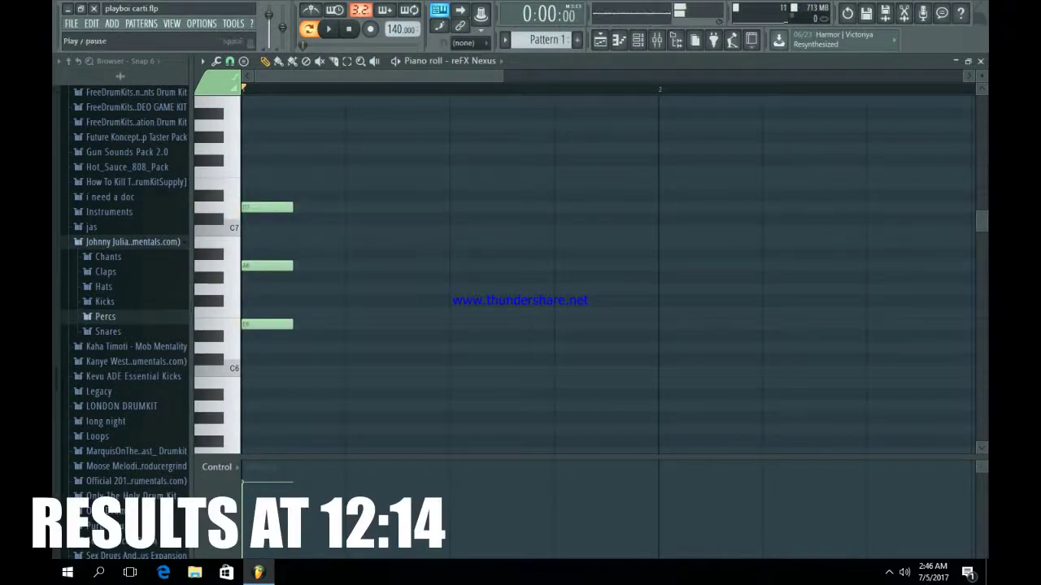
{"action": "left_click", "coordinate": [329, 30]}
{"action": "left_click_drag", "start_coordinate": [501, 75], "coordinate": [961, 76]}
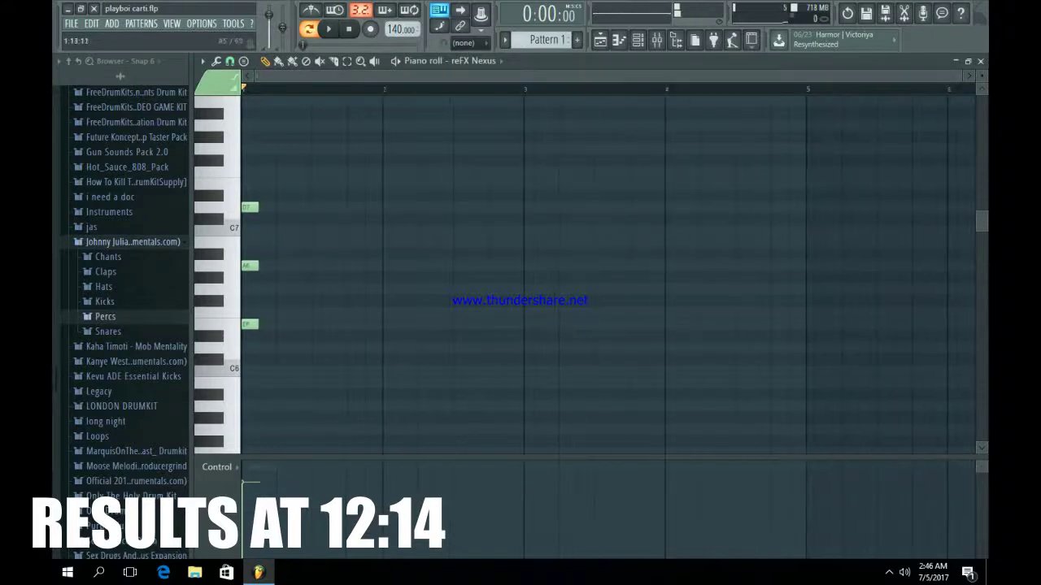
{"action": "left_click_drag", "start_coordinate": [342, 411], "coordinate": [240, 142]}
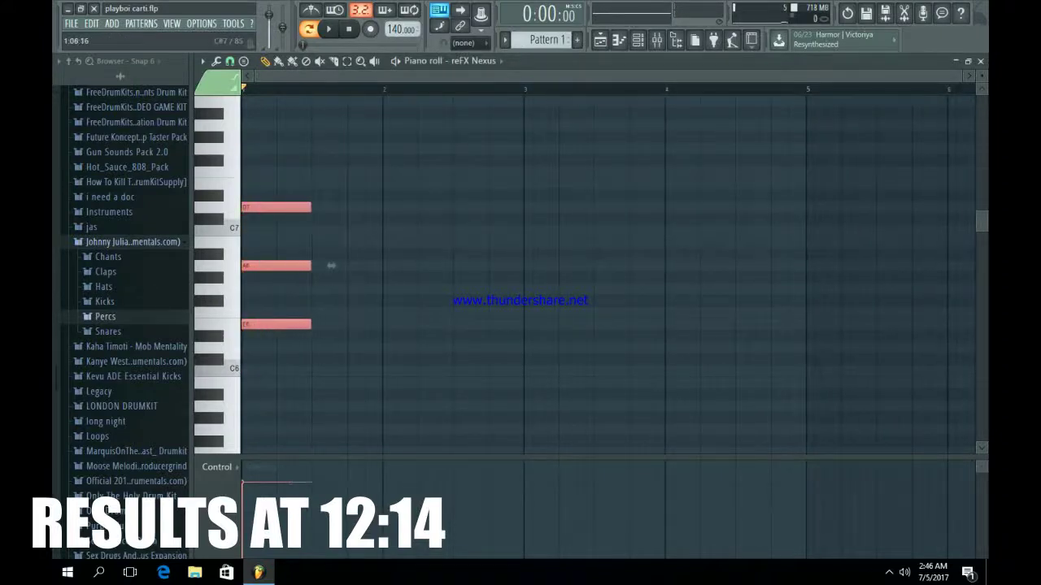
- Transpose the opening chord down one octave to E5, A5 and D6 and audition it
{"action": "key", "text": "ctrl+Down"}
{"action": "key", "text": "space"}
{"action": "key", "text": "space"}
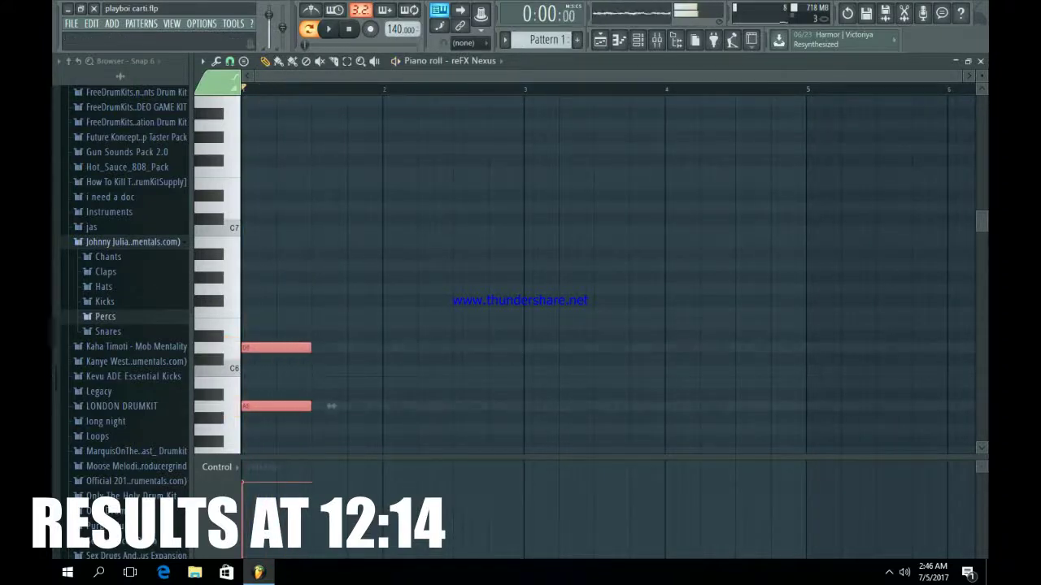
- Build a second chord of B4, F5 and C6 in the second half of bar 1, checking it with playback
{"action": "scroll", "coordinate": [432, 319], "scroll_direction": "down", "scroll_amount": 1}
{"action": "scroll", "coordinate": [331, 378], "scroll_direction": "down", "scroll_amount": 3}
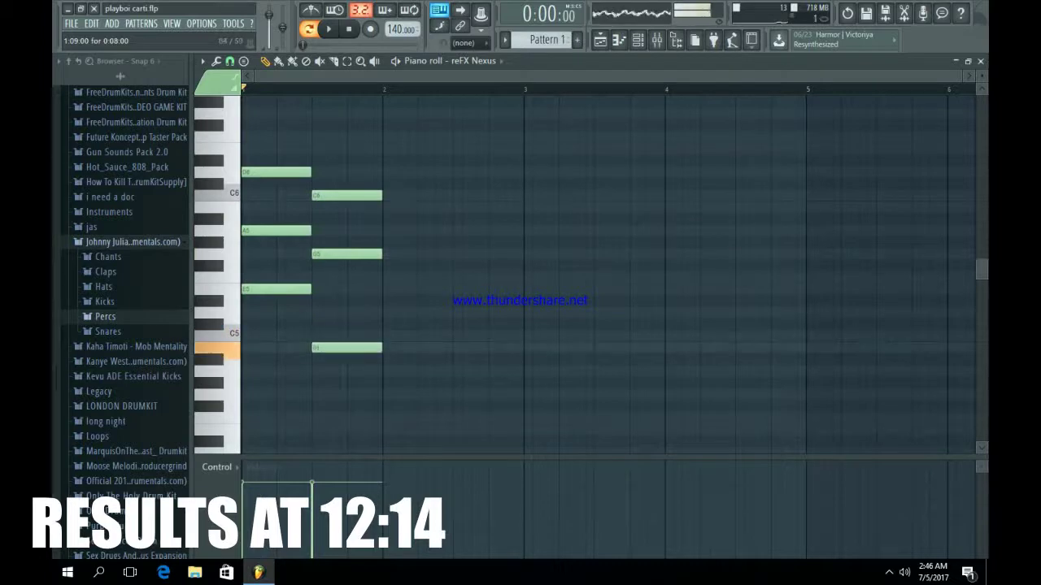
{"action": "key", "text": "space"}
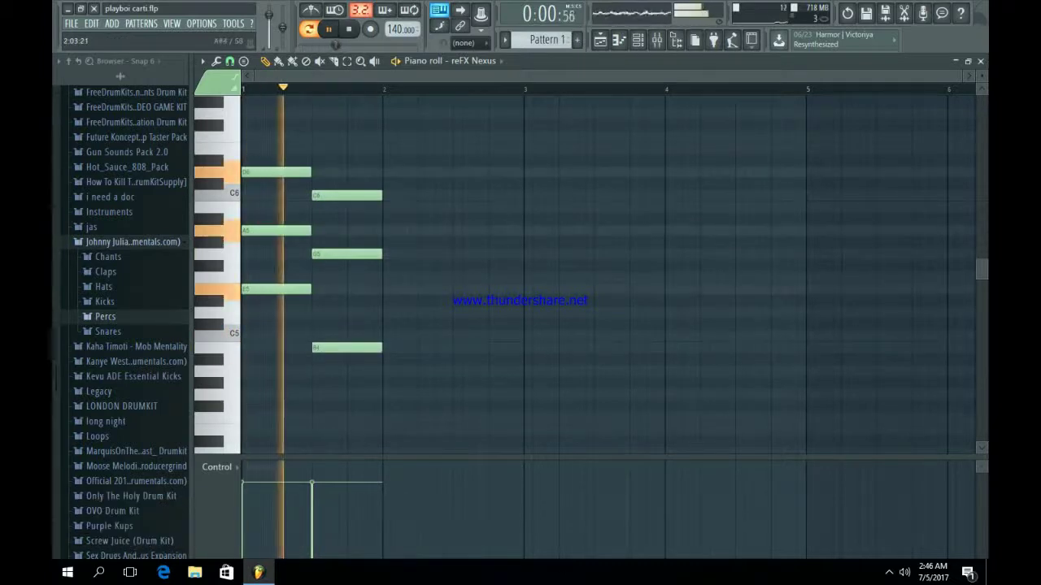
{"action": "key", "text": "space"}
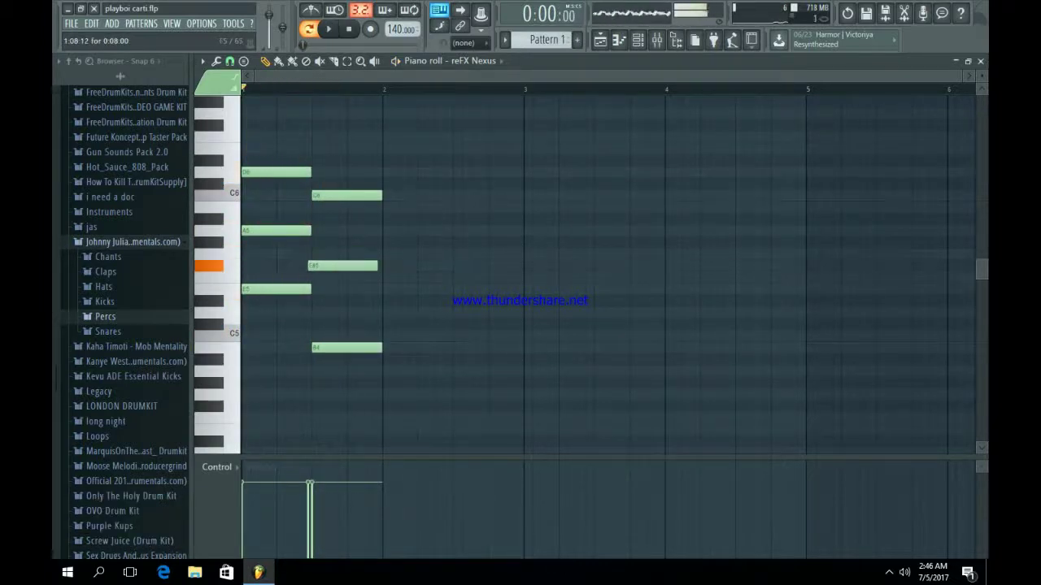
{"action": "key", "text": "space"}
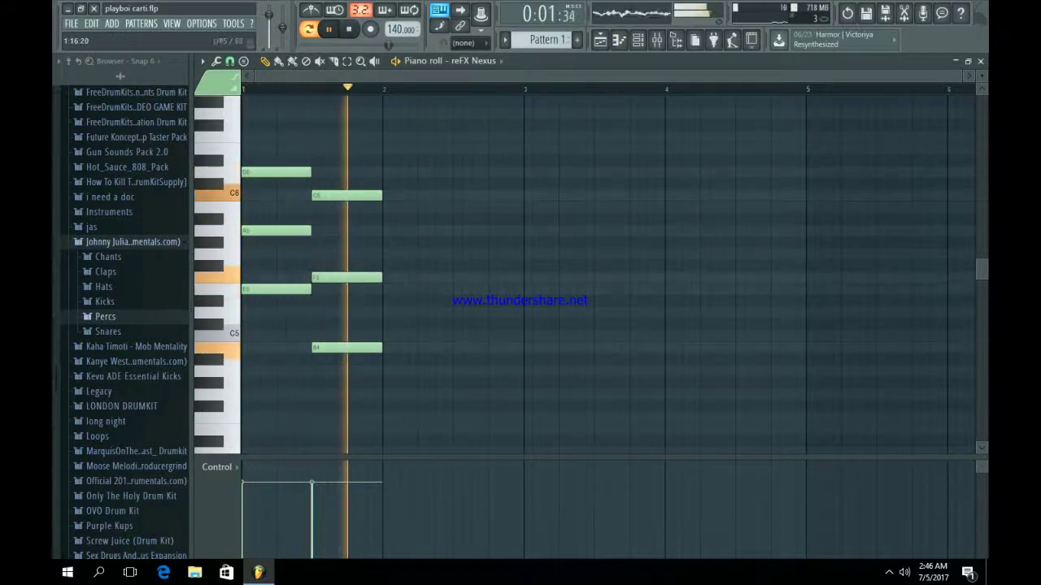
{"action": "key", "text": "space"}
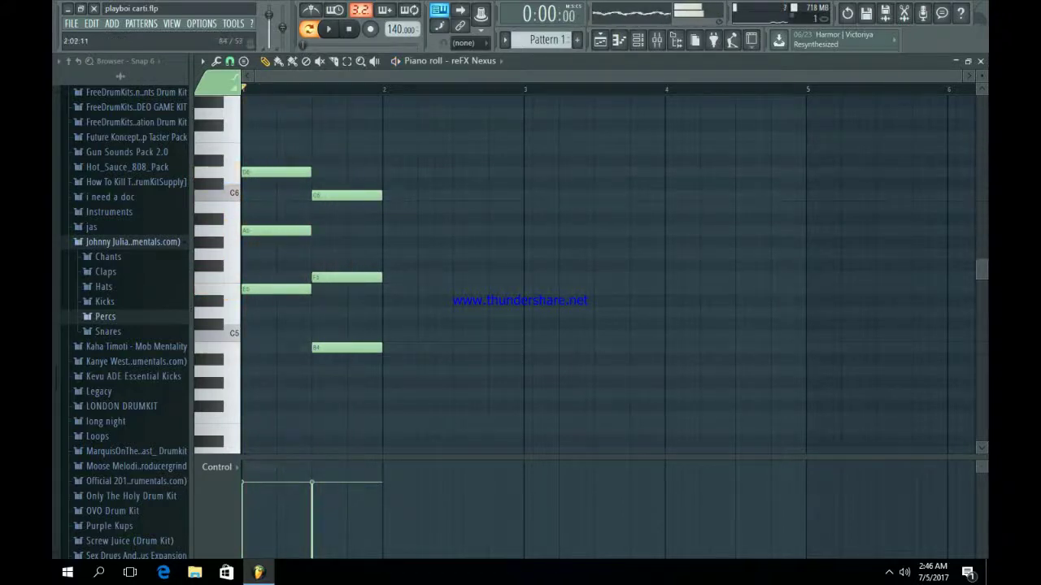
- Lengthen the three notes of the second chord to one full bar, ending at the middle of bar 2
{"action": "left_click_drag", "start_coordinate": [455, 399], "coordinate": [310, 217]}
{"action": "left_click_drag", "start_coordinate": [402, 271], "coordinate": [472, 271]}
{"action": "key", "text": "space"}
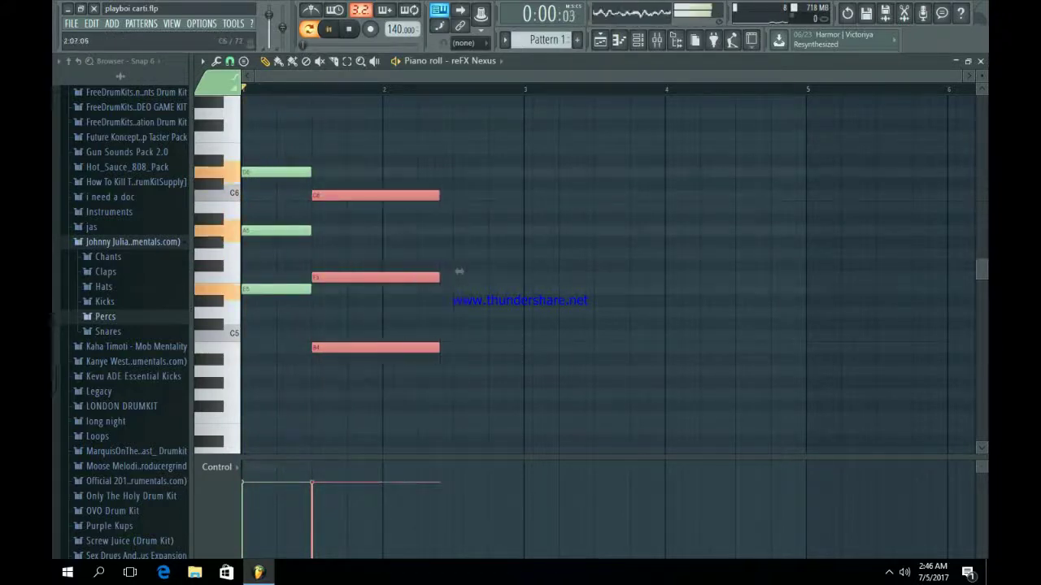
{"action": "left_click", "coordinate": [473, 272]}
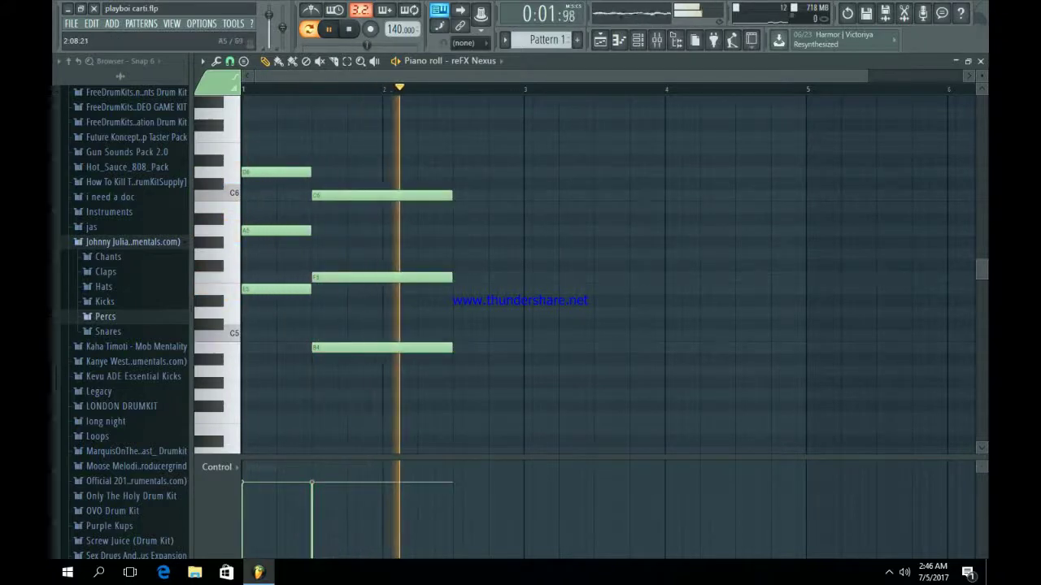
- Add a third chord of F4, D5 and A5 at the middle of bar 2, audition it, and shorten it to half a bar
{"action": "left_click", "coordinate": [457, 230]}
{"action": "key", "text": "space"}
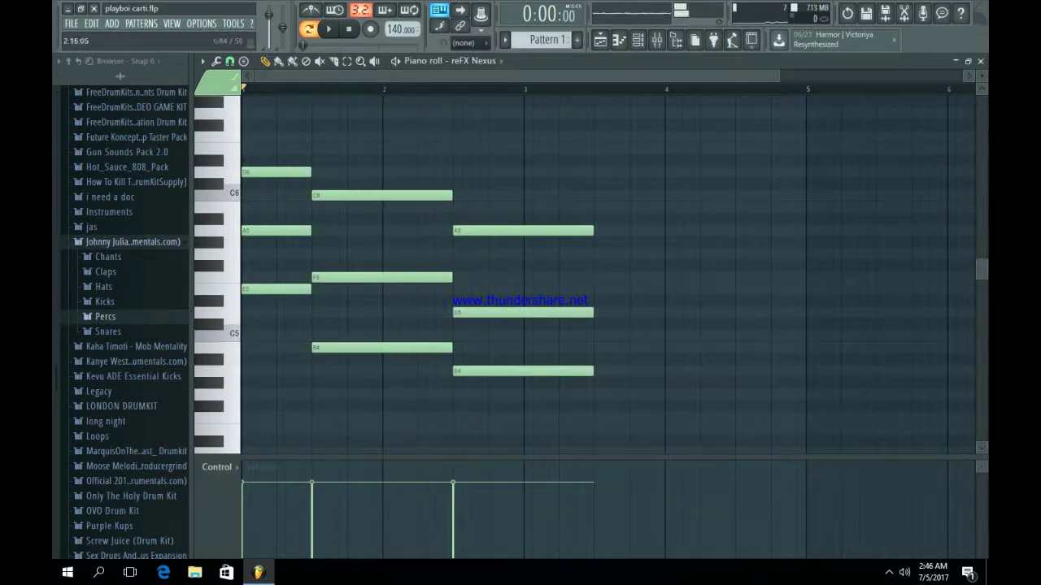
{"action": "left_click_drag", "start_coordinate": [523, 371], "coordinate": [522, 418]}
{"action": "key", "text": "space"}
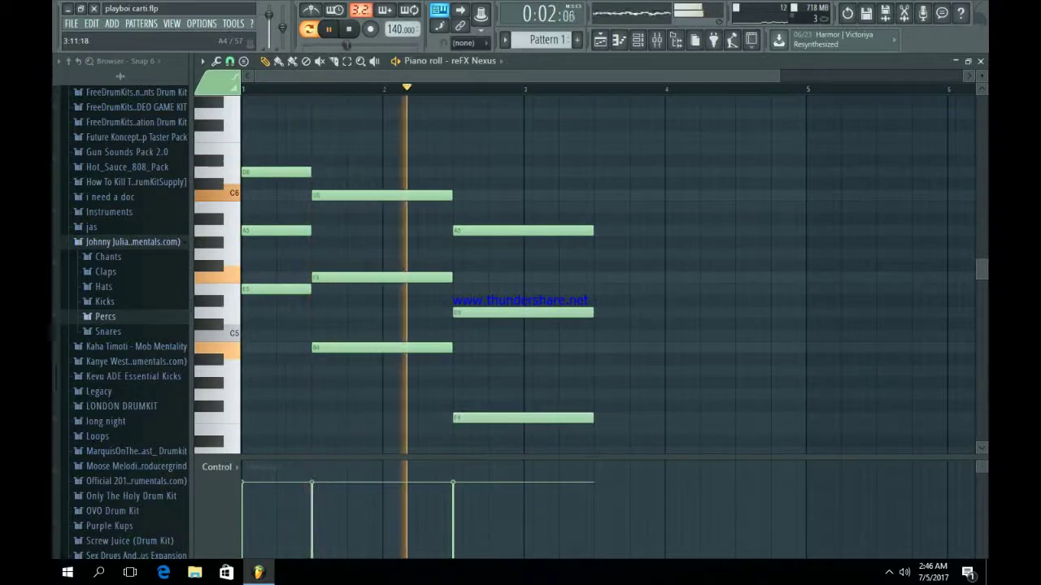
{"action": "key", "text": "space"}
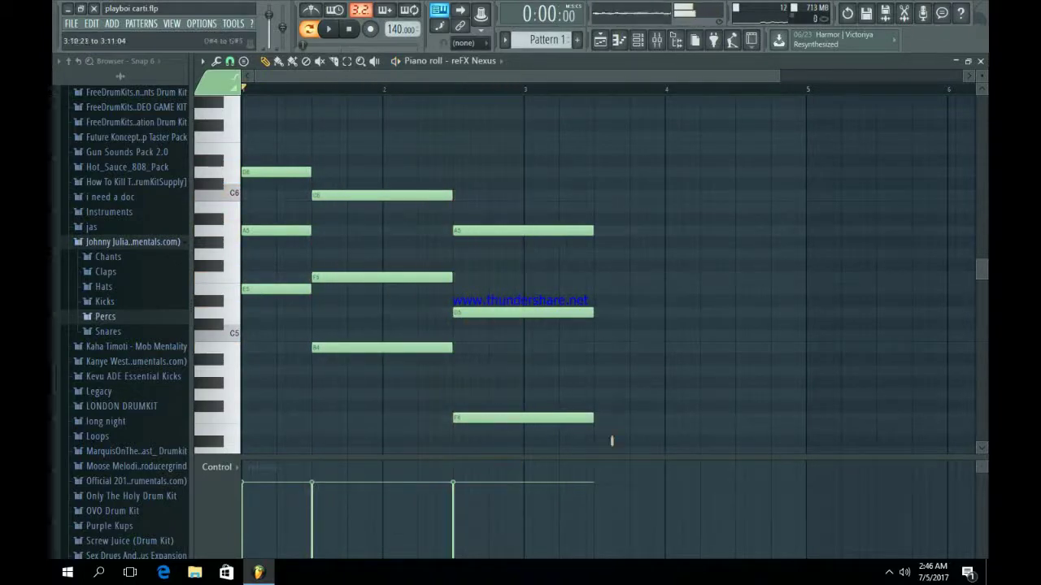
{"action": "left_click_drag", "start_coordinate": [611, 441], "coordinate": [528, 232]}
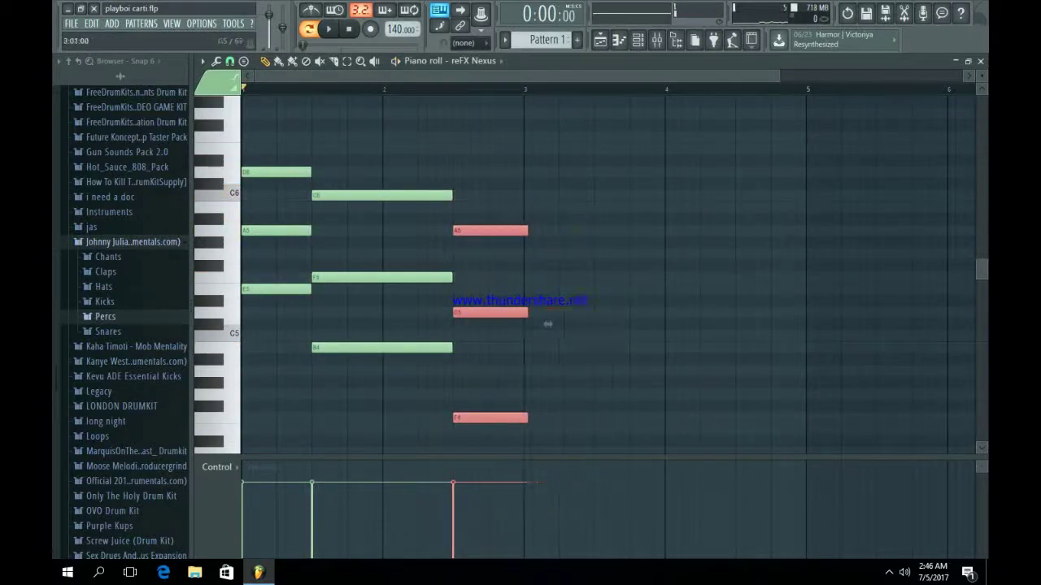
- Add a fourth chord of A4, F5 and B5 at the start of bar 3 and lengthen it to one full bar
{"action": "left_click", "coordinate": [532, 206]}
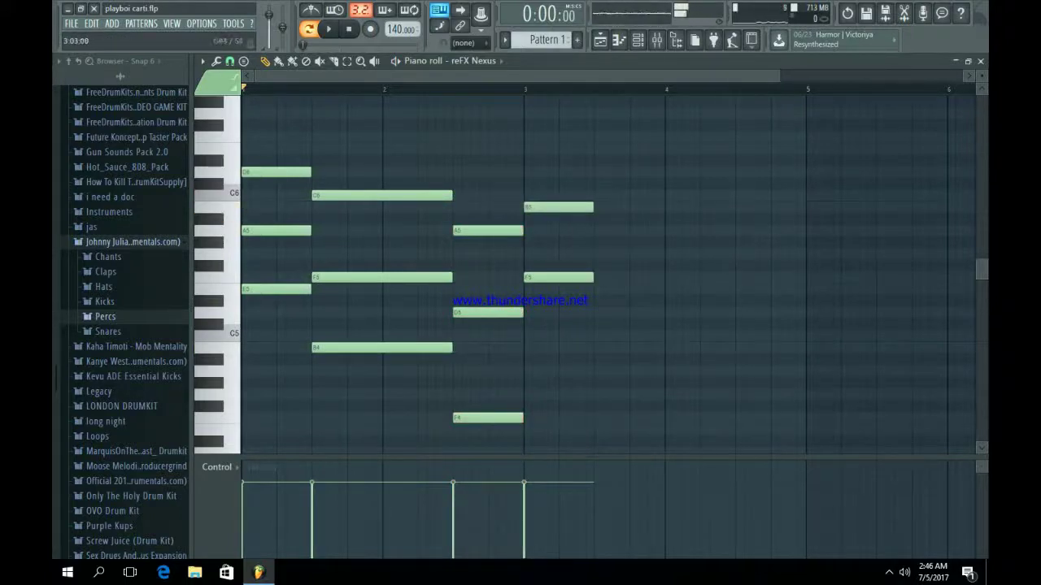
{"action": "left_click_drag", "start_coordinate": [611, 439], "coordinate": [573, 193]}
{"action": "key", "text": "space"}
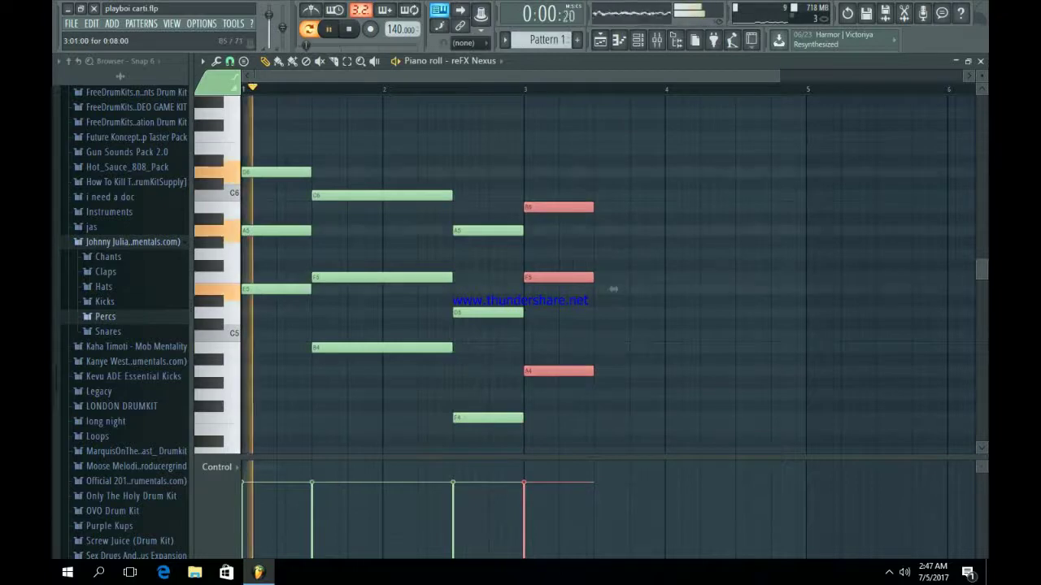
{"action": "left_click_drag", "start_coordinate": [610, 288], "coordinate": [686, 288]}
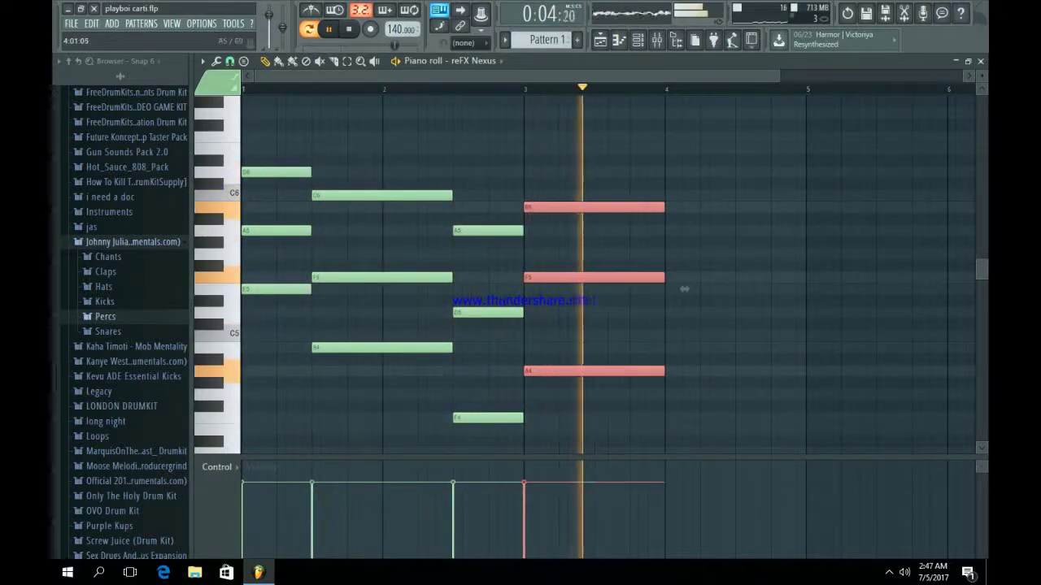
- Add a one-bar chord of C5, A5 and D6 in bar 4 and play the progression back
{"action": "left_click", "coordinate": [679, 230]}
{"action": "key", "text": "space"}
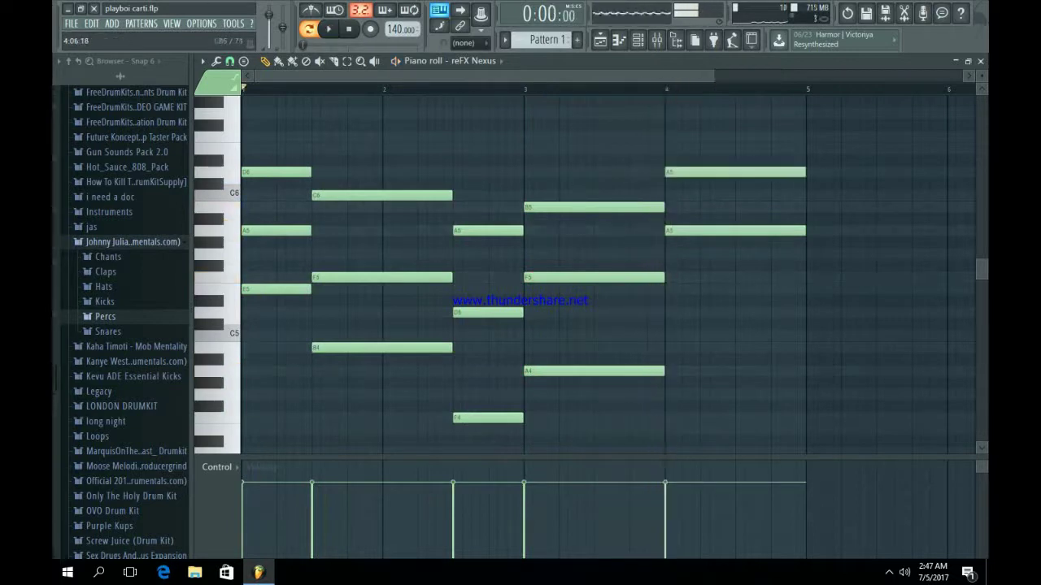
{"action": "left_click_drag", "start_coordinate": [732, 312], "coordinate": [732, 336]}
{"action": "key", "text": "space"}
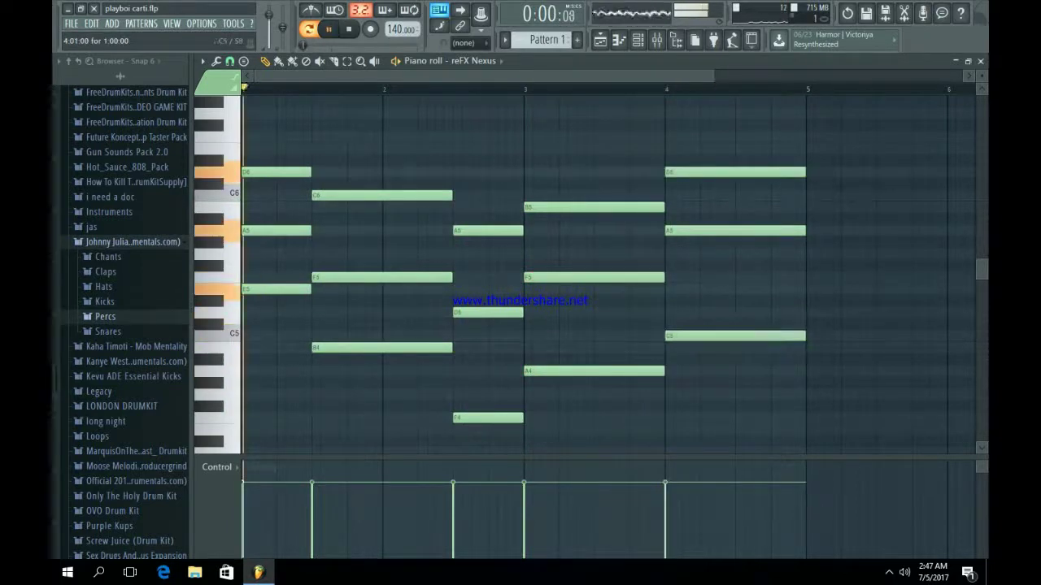
{"action": "scroll", "coordinate": [703, 166], "scroll_direction": "up", "scroll_amount": 1}
{"action": "scroll", "coordinate": [703, 166], "scroll_direction": "up", "scroll_amount": 3}
{"action": "scroll", "coordinate": [705, 166], "scroll_direction": "down", "scroll_amount": 4}
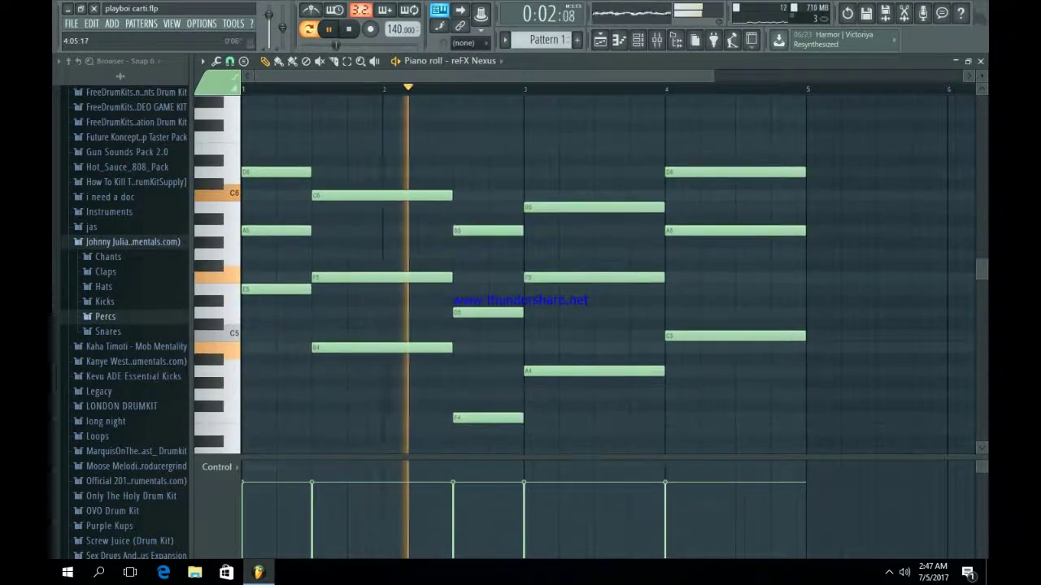
- Fill bar 5 with two half-bar chords, G5, C6 and E6 followed by C5, F5 and B5, and play them back
{"action": "left_click_drag", "start_coordinate": [713, 75], "coordinate": [779, 75]}
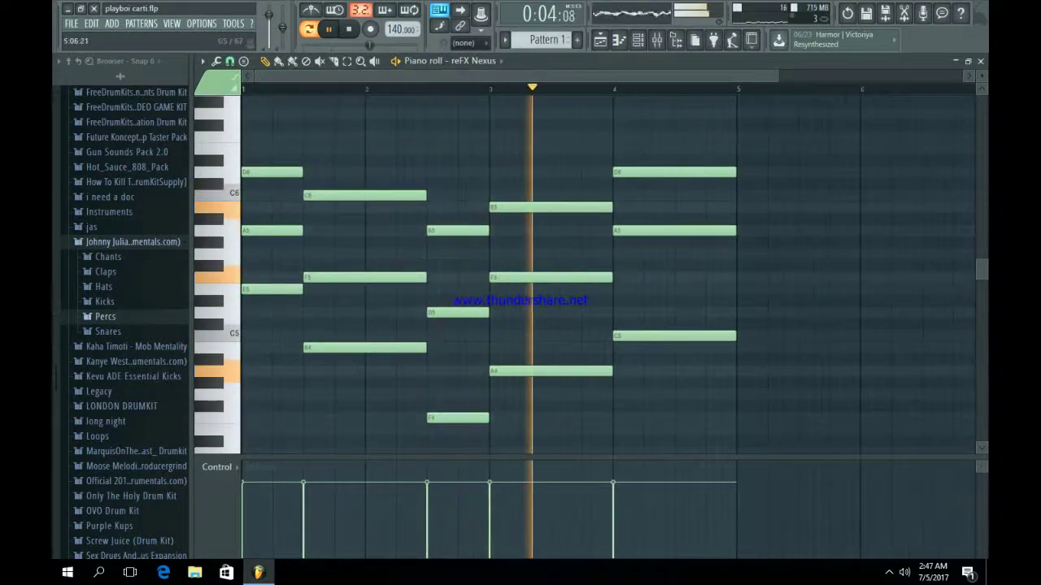
{"action": "left_click", "coordinate": [741, 254]}
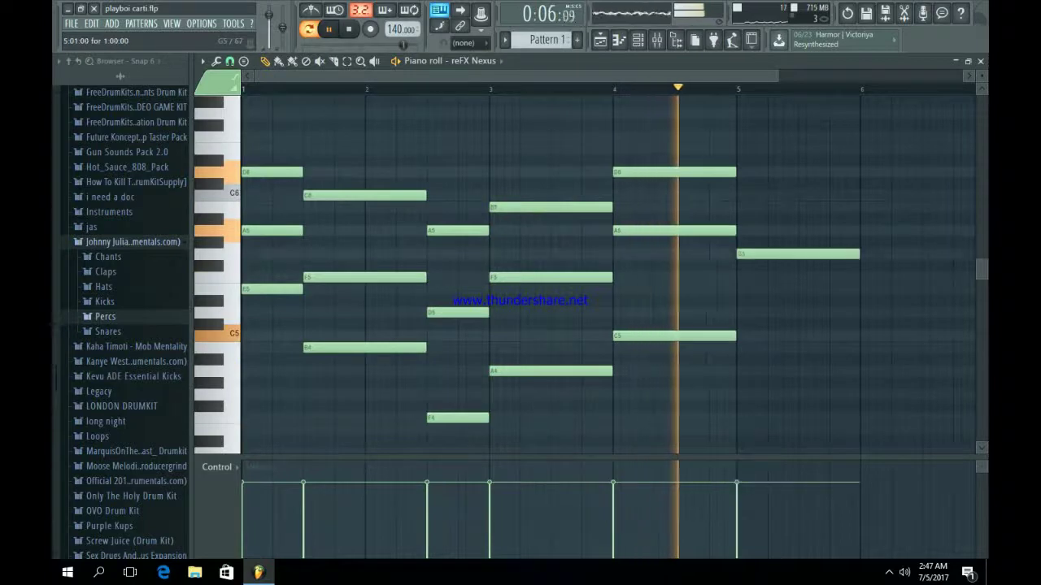
{"action": "key", "text": "space"}
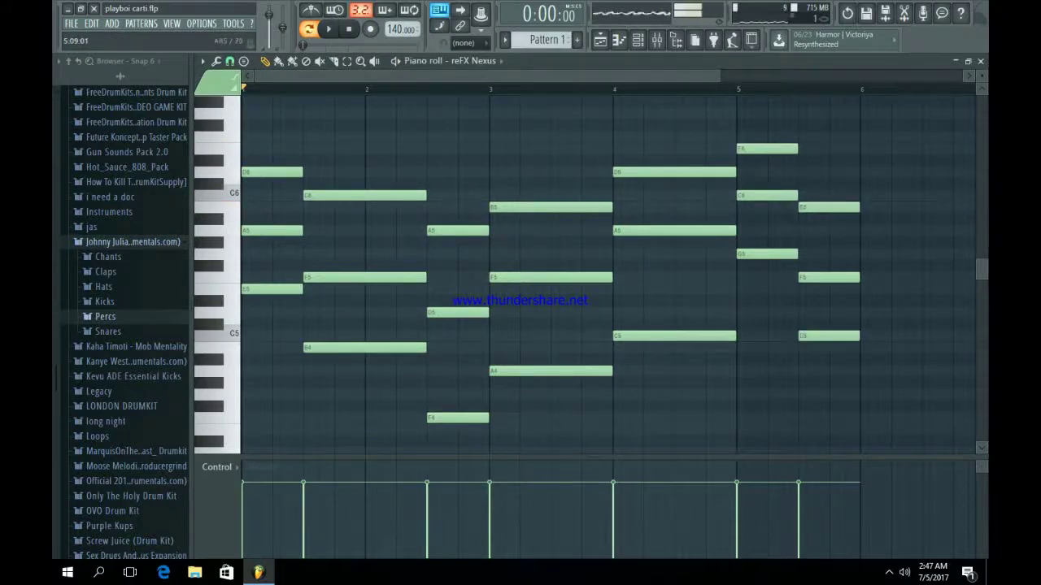
{"action": "key", "text": "space"}
- Add a chord of D5, A5 and D6 in bar 6, lasting the full bar
{"action": "scroll", "coordinate": [608, 268], "scroll_direction": "down", "scroll_amount": 1}
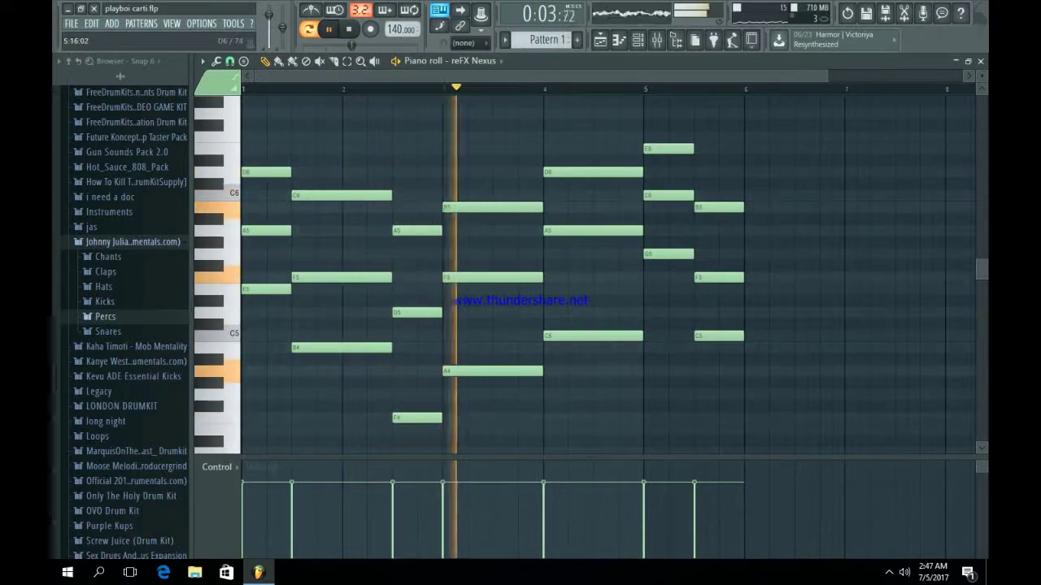
{"action": "left_click", "coordinate": [749, 173]}
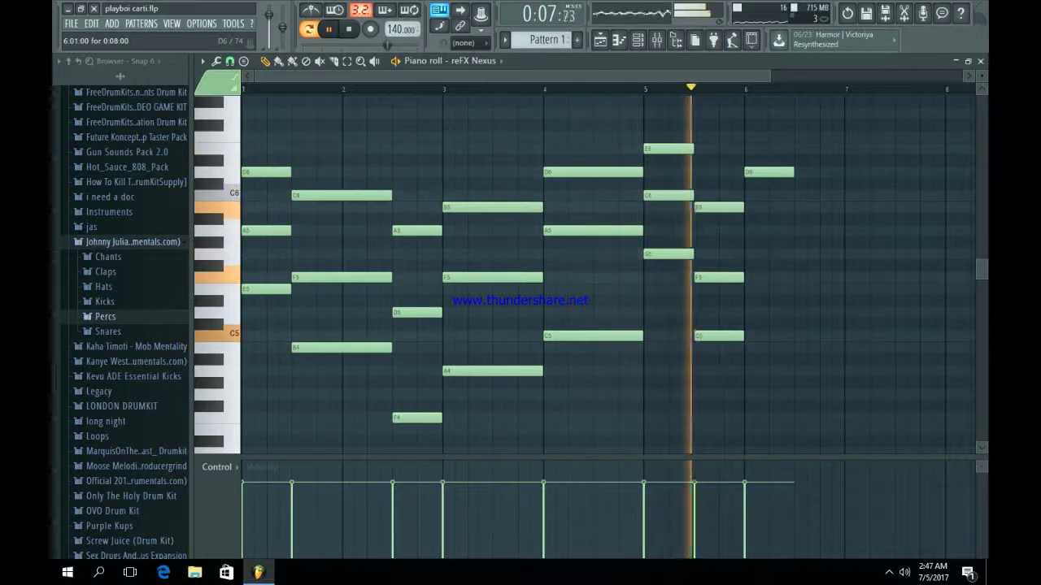
{"action": "left_click_drag", "start_coordinate": [792, 173], "coordinate": [844, 173]}
{"action": "key", "text": "space"}
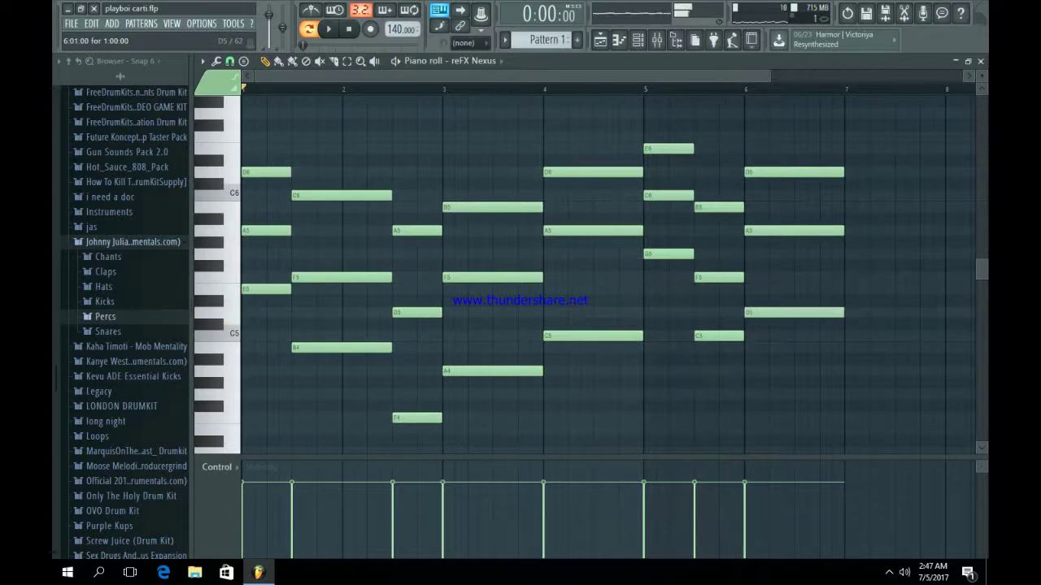
- Add a half-bar F4, C5 and G5 chord at bar 7, followed by a one-bar A4, E5 and B5 chord
{"action": "left_click", "coordinate": [847, 336]}
{"action": "left_click_drag", "start_coordinate": [699, 76], "coordinate": [743, 76]}
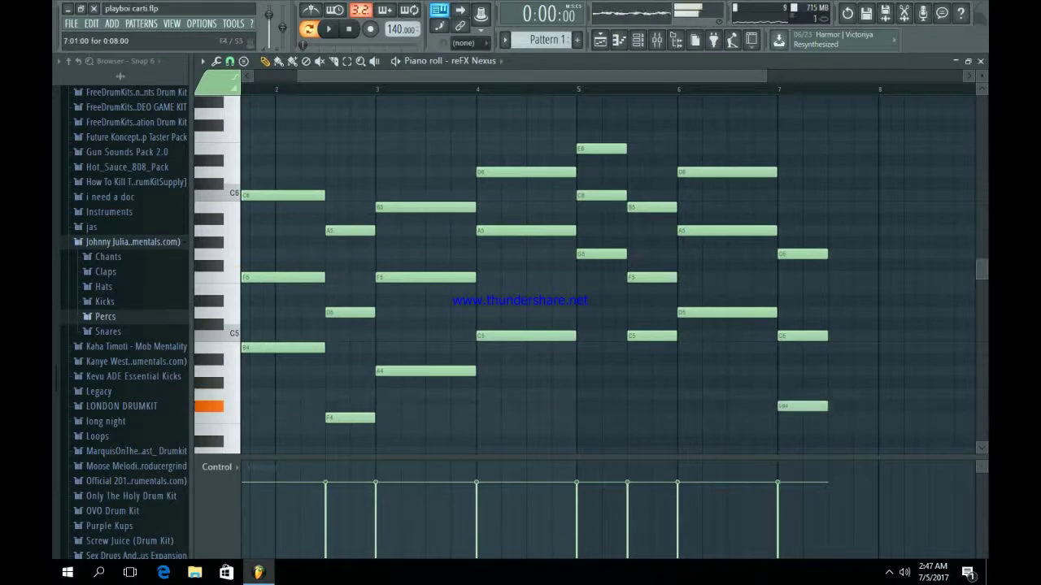
{"action": "left_click_drag", "start_coordinate": [743, 76], "coordinate": [811, 77]}
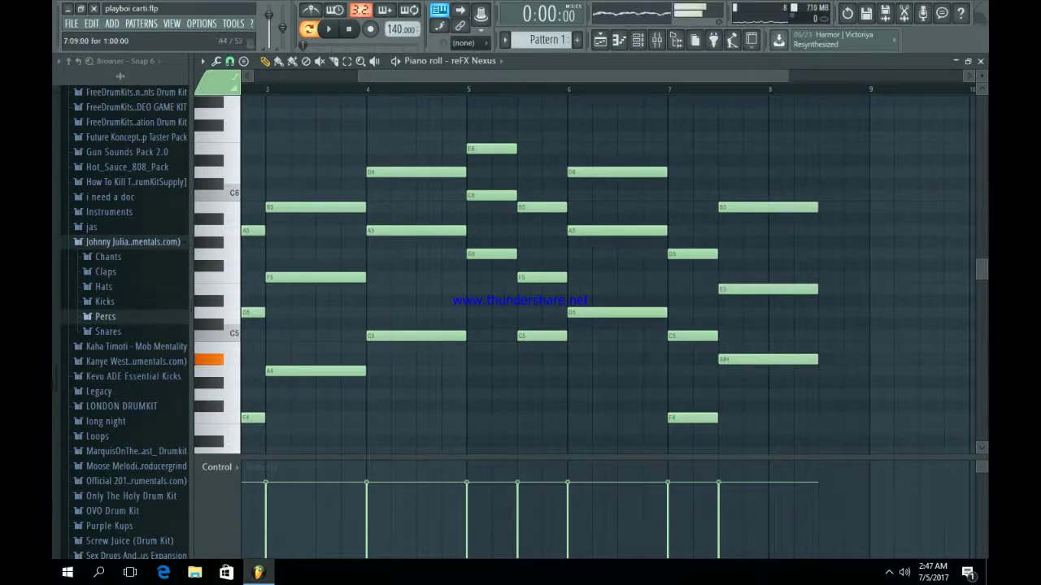
{"action": "left_click_drag", "start_coordinate": [771, 382], "coordinate": [763, 371]}
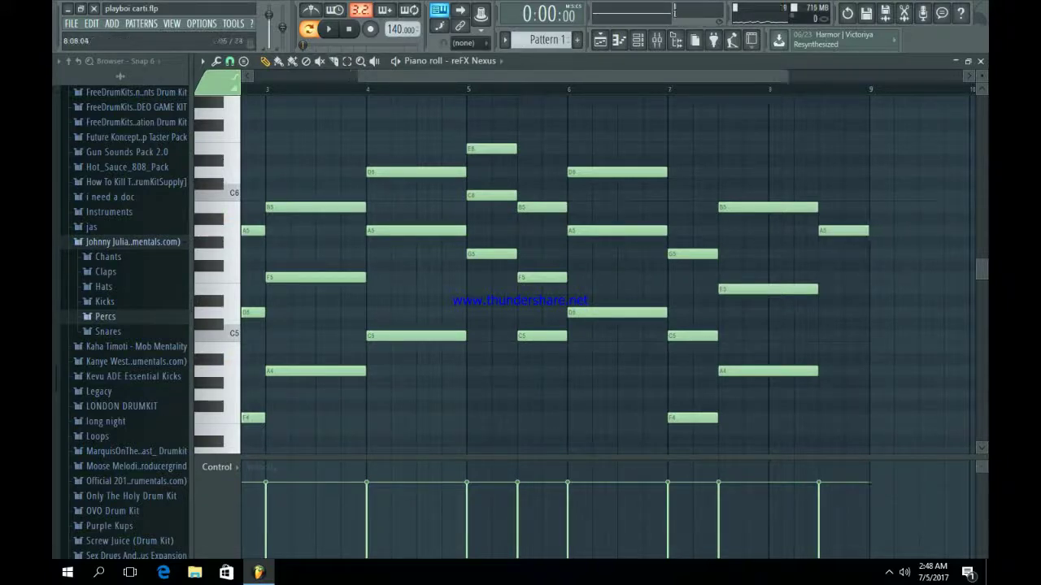
- Complete the half-bar closing chord in the second half of bar 8, setting its notes to C5, G5 and C6
{"action": "left_click", "coordinate": [823, 172]}
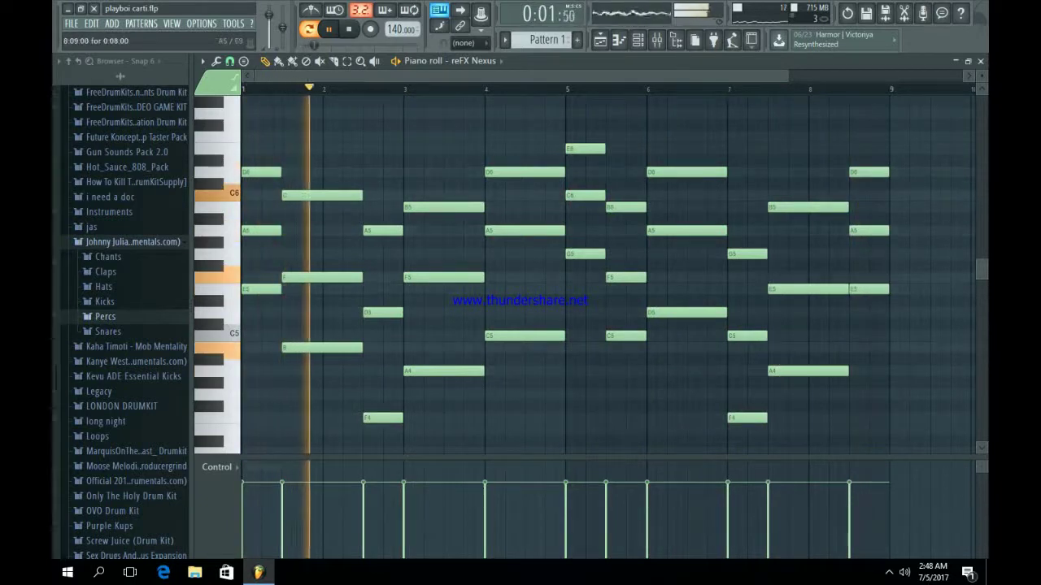
{"action": "left_click_drag", "start_coordinate": [870, 231], "coordinate": [873, 255]}
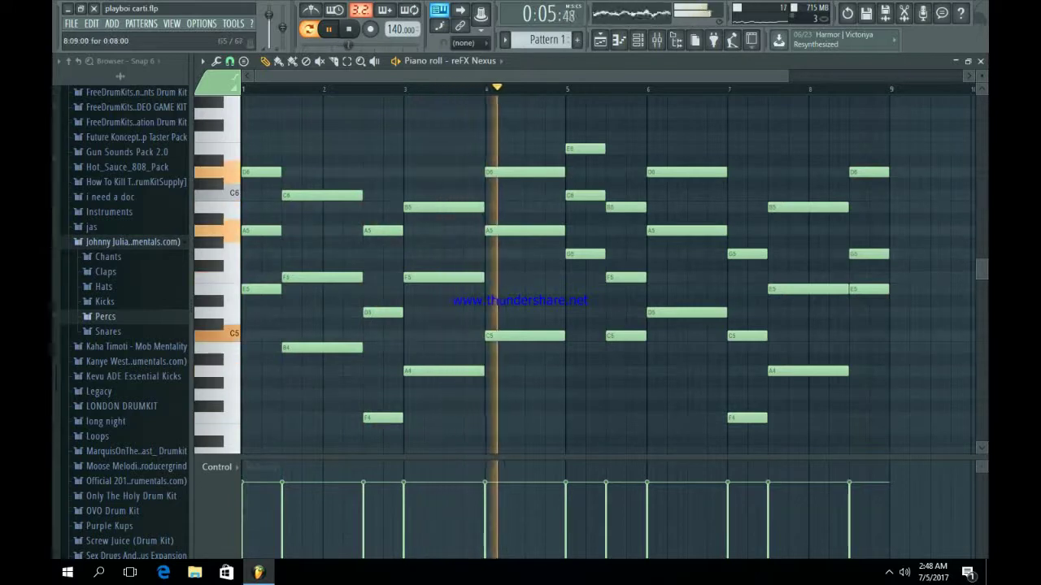
{"action": "left_click_drag", "start_coordinate": [870, 289], "coordinate": [868, 336]}
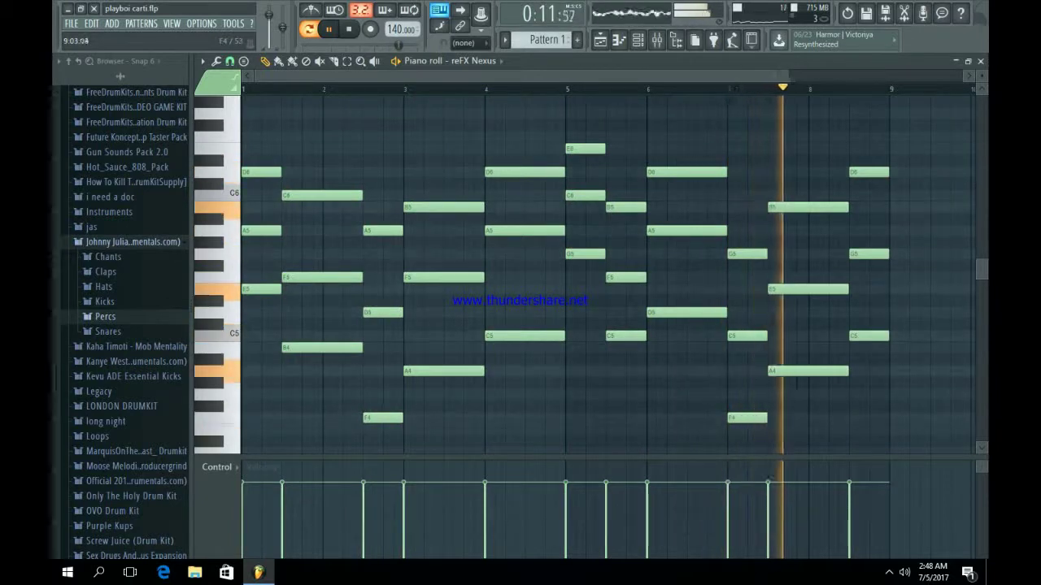
{"action": "left_click_drag", "start_coordinate": [869, 172], "coordinate": [864, 196]}
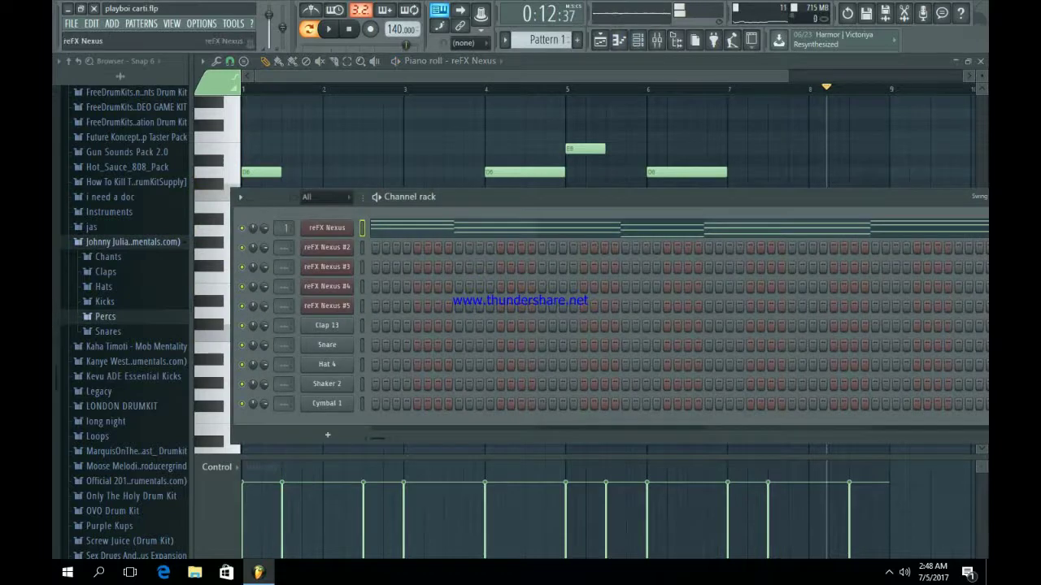
- Open the instrument window of the first reFX Nexus channel
{"action": "left_click", "coordinate": [327, 227]}
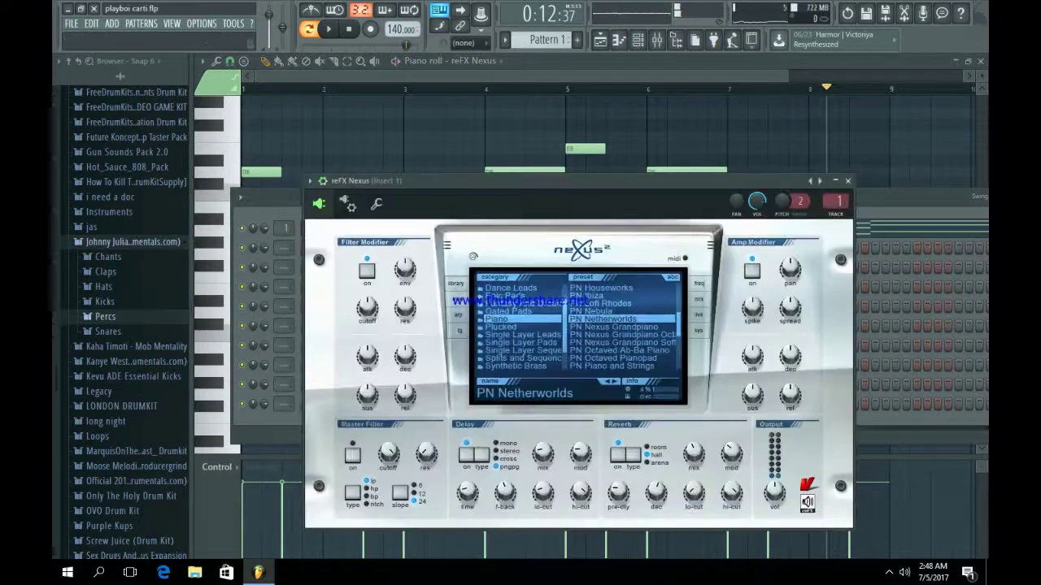
- Play the pattern and load Fruity Parametric EQ 2 in the first effect slot of the reFX Nexus mixer track
{"action": "key", "text": "F9"}
{"action": "key", "text": "space"}
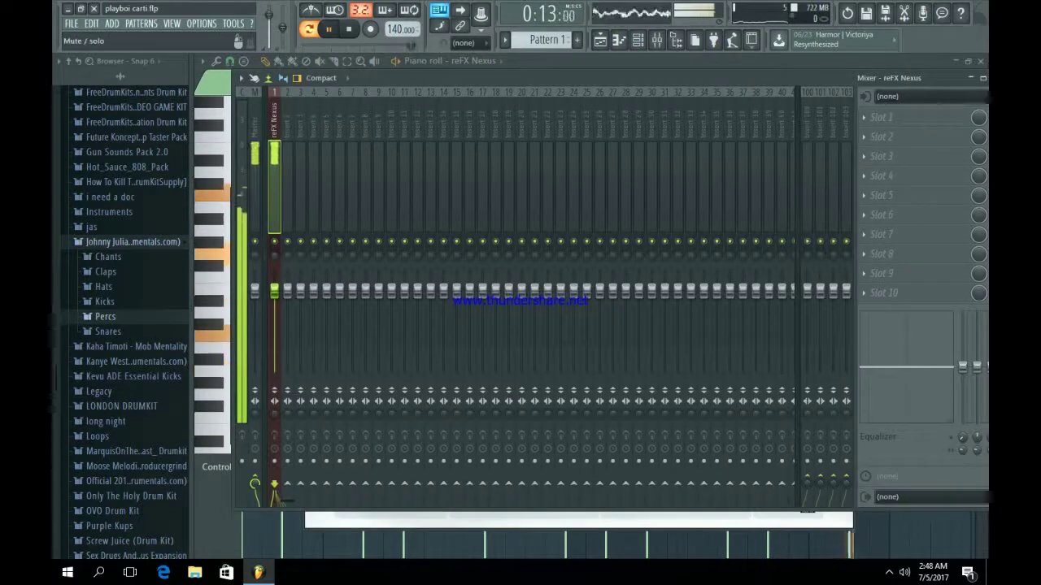
{"action": "left_click", "coordinate": [878, 117]}
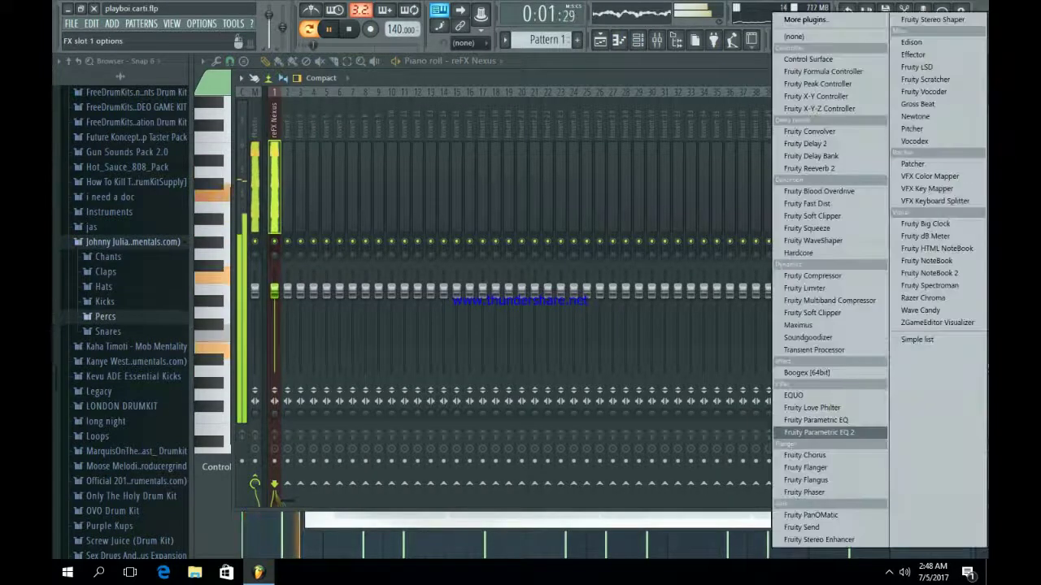
{"action": "left_click", "coordinate": [813, 430]}
- Cut the lows with EQ band 1 set to Steep 8, roll off the highs with band 7, and slightly boost band 6
{"action": "right_click", "coordinate": [328, 295]}
{"action": "mouse_move", "coordinate": [350, 339]}
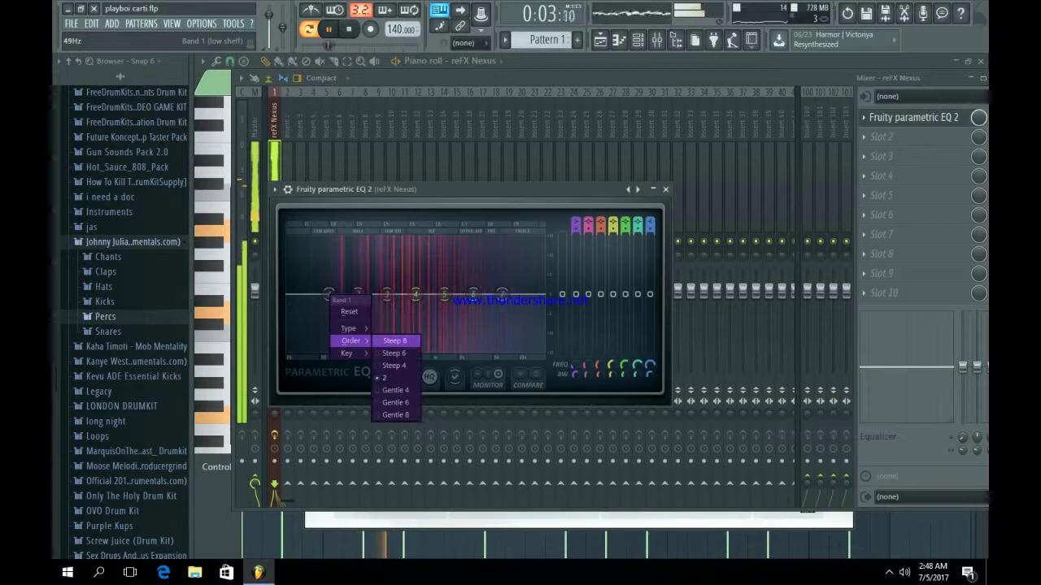
{"action": "left_click", "coordinate": [397, 340]}
{"action": "left_click_drag", "start_coordinate": [328, 294], "coordinate": [373, 352]}
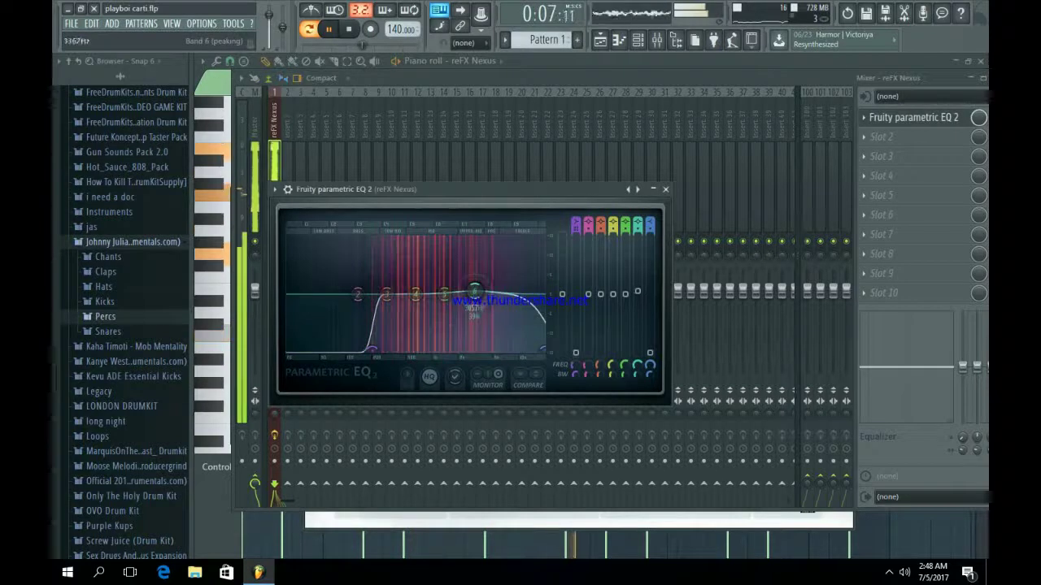
{"action": "left_click", "coordinate": [666, 189]}
- Paste the chord progression into reFX Nexus #2 in Pattern 2 and play it back
{"action": "key", "text": "F6"}
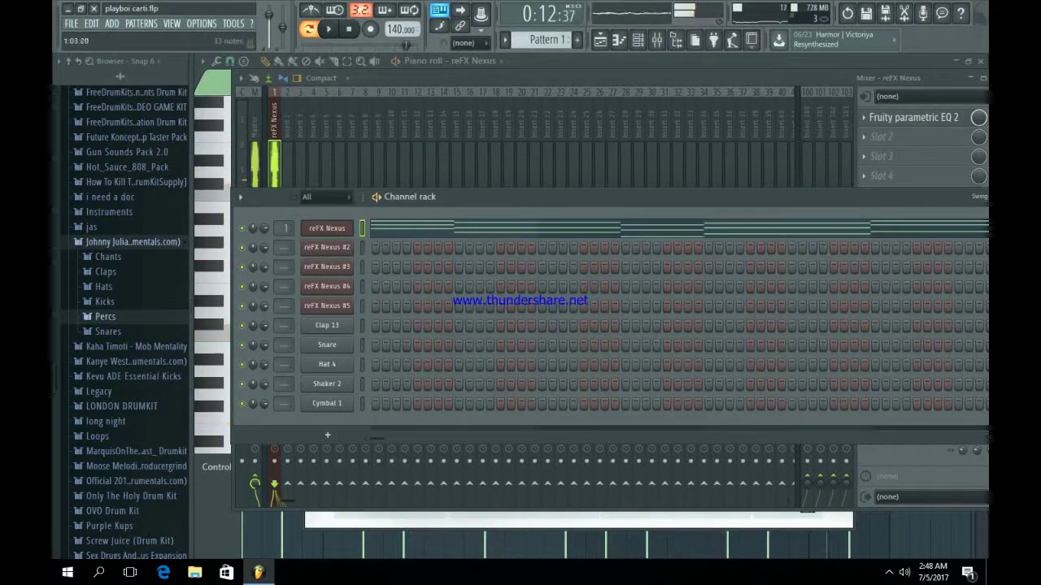
{"action": "scroll", "coordinate": [546, 39], "scroll_direction": "down", "scroll_amount": 1}
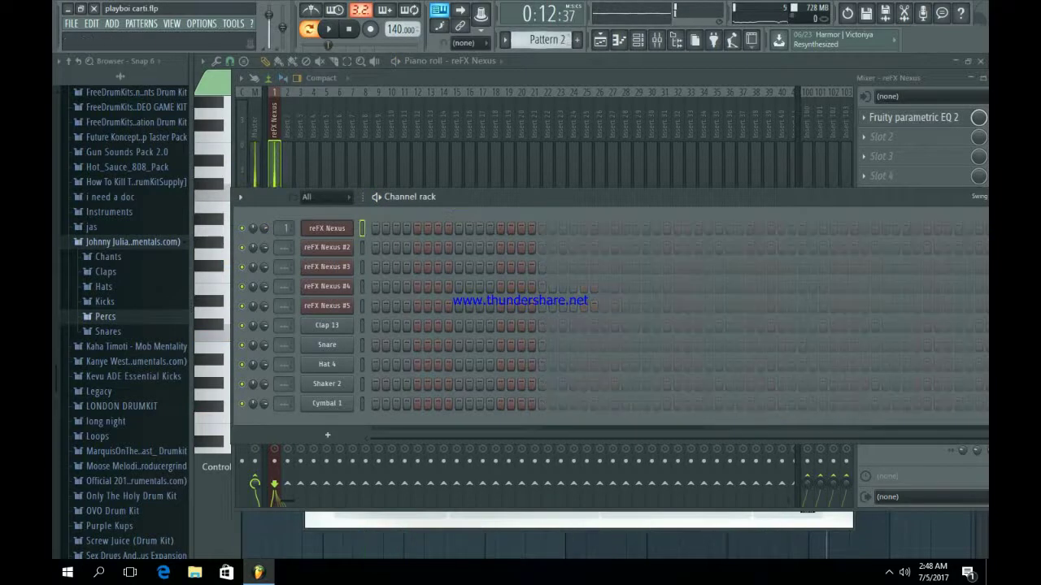
{"action": "left_click", "coordinate": [327, 247]}
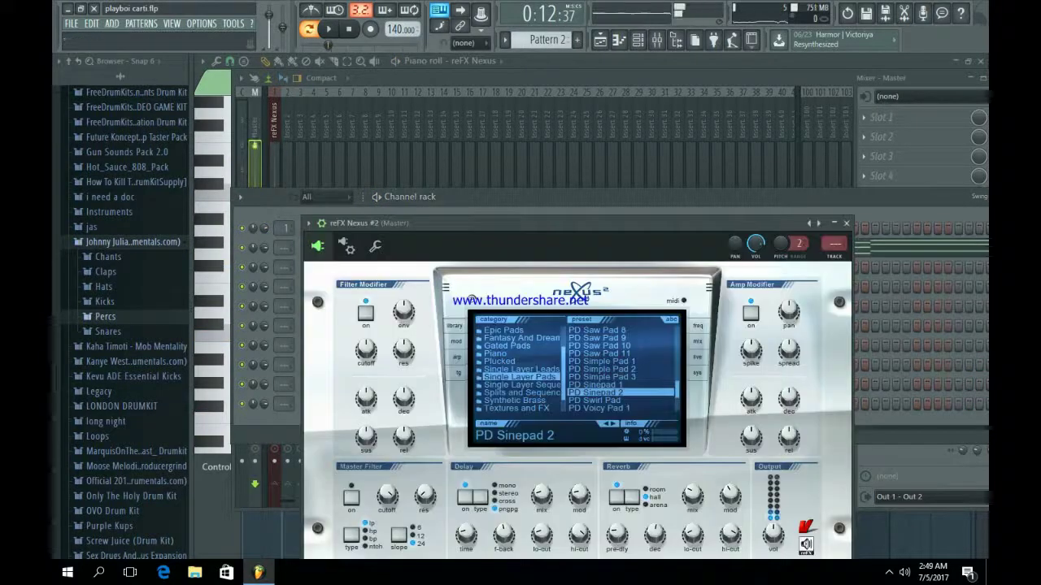
{"action": "left_click", "coordinate": [846, 223]}
{"action": "key", "text": "space"}
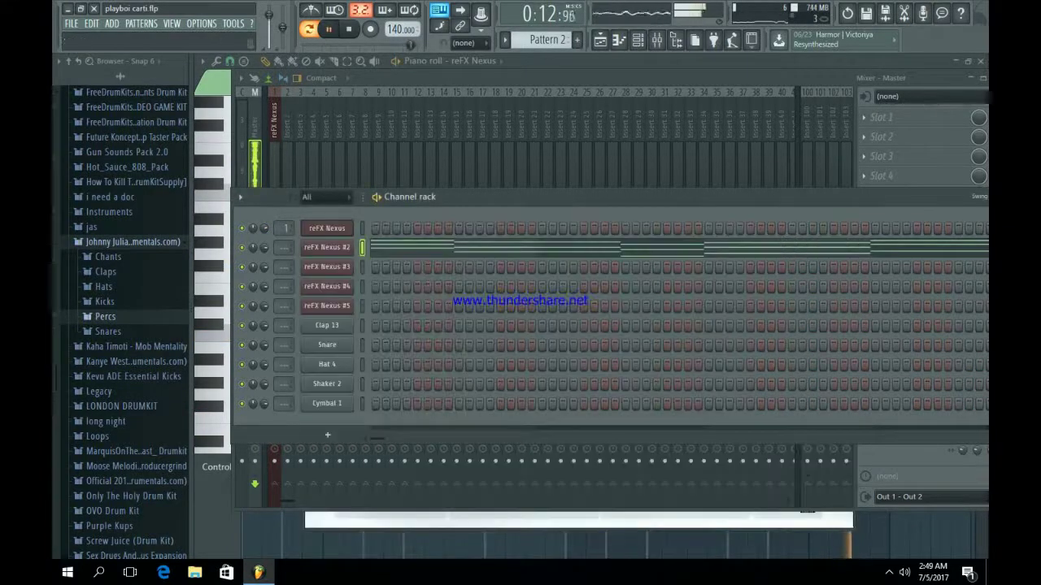
{"action": "key", "text": "F7"}
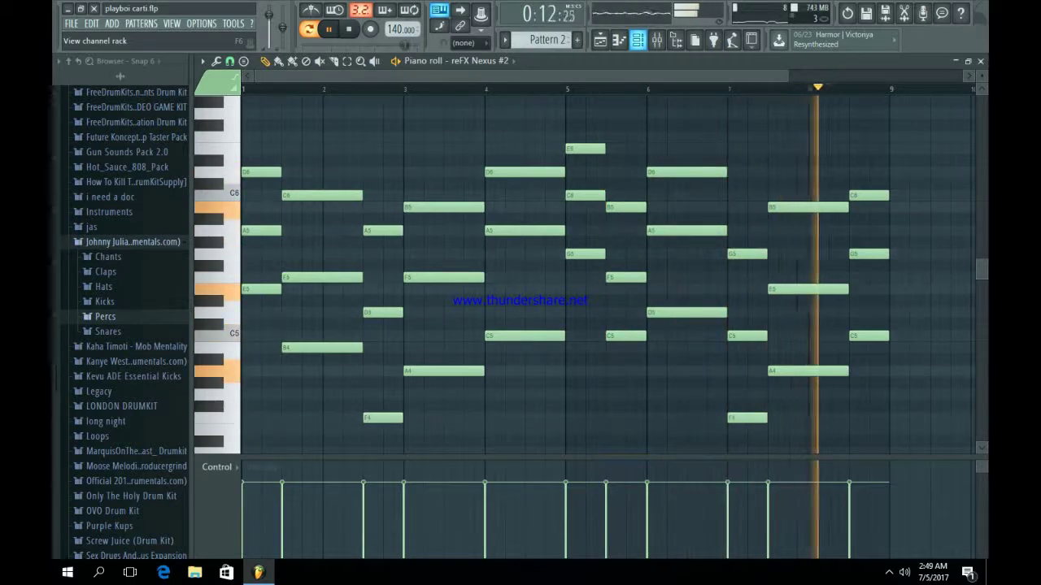
{"action": "key", "text": "space"}
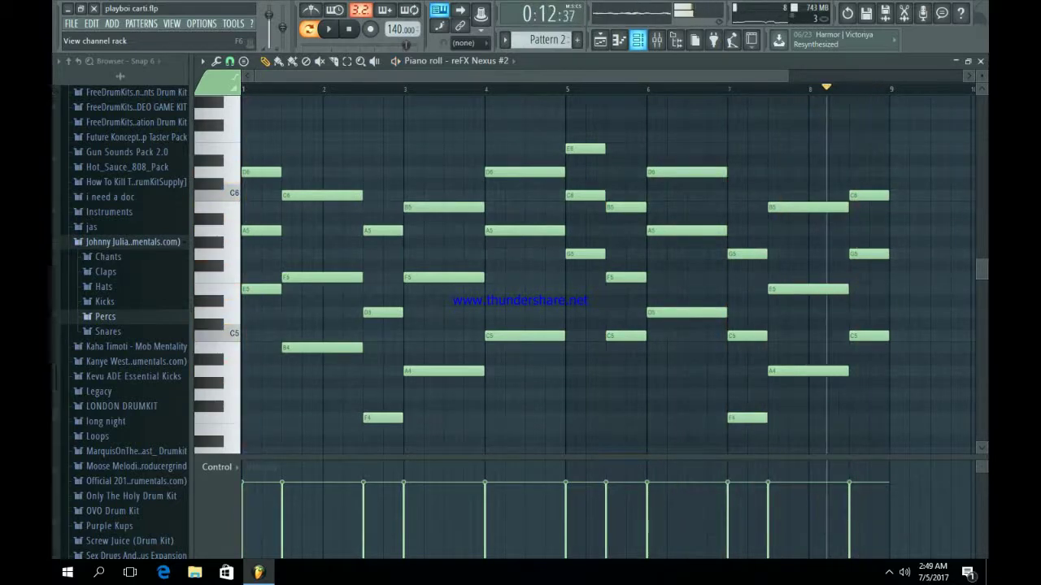
- Route reFX Nexus #2 to mixer track 2 and slightly lower the volume of the first reFX Nexus mixer track
{"action": "left_click", "coordinate": [637, 39]}
{"action": "left_click", "coordinate": [327, 247]}
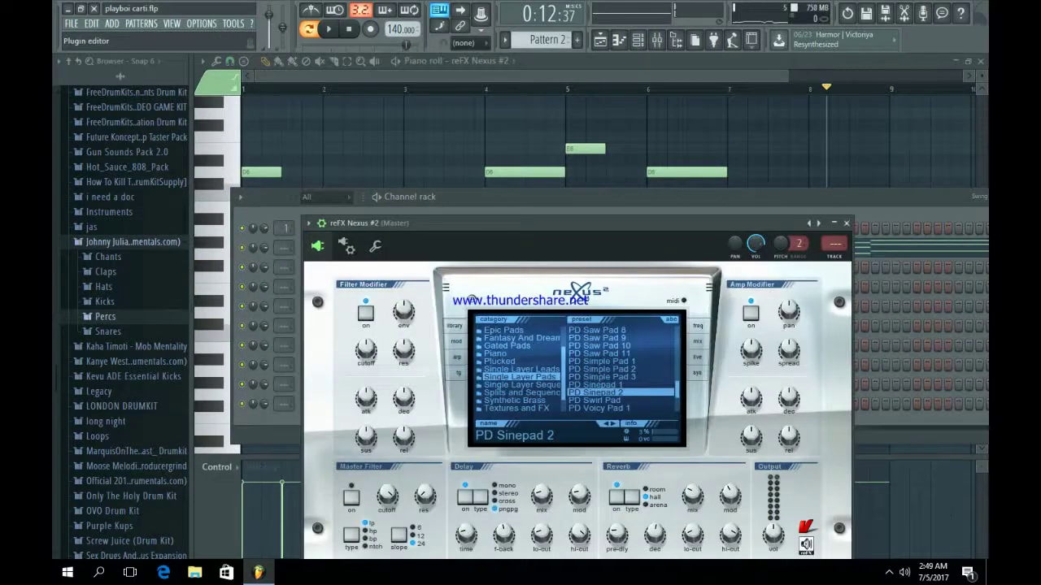
{"action": "key", "text": "F9"}
{"action": "key", "text": "space"}
{"action": "key", "text": "space"}
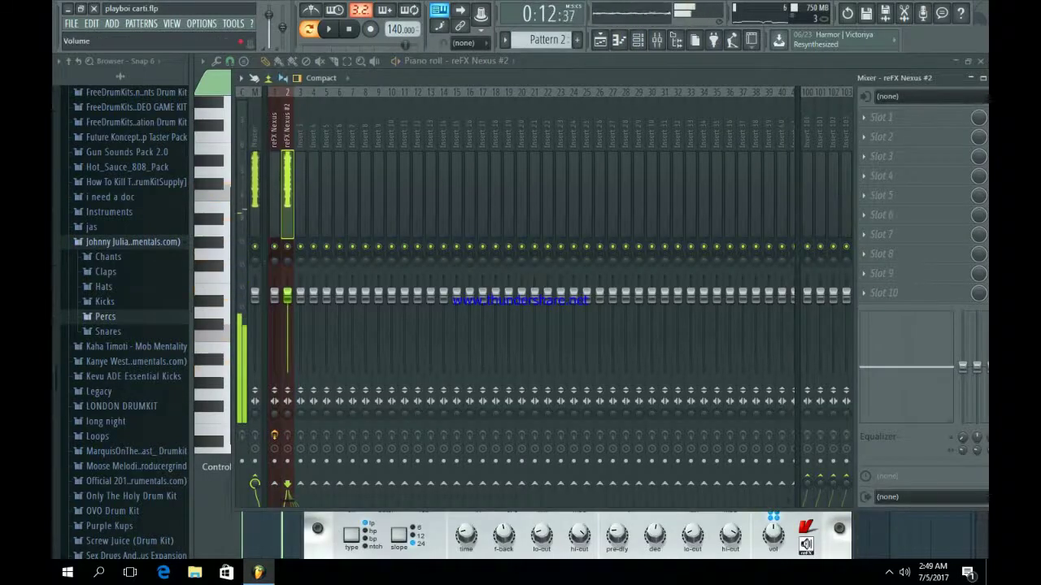
{"action": "left_click_drag", "start_coordinate": [274, 295], "coordinate": [274, 301]}
{"action": "left_click", "coordinate": [287, 195]}
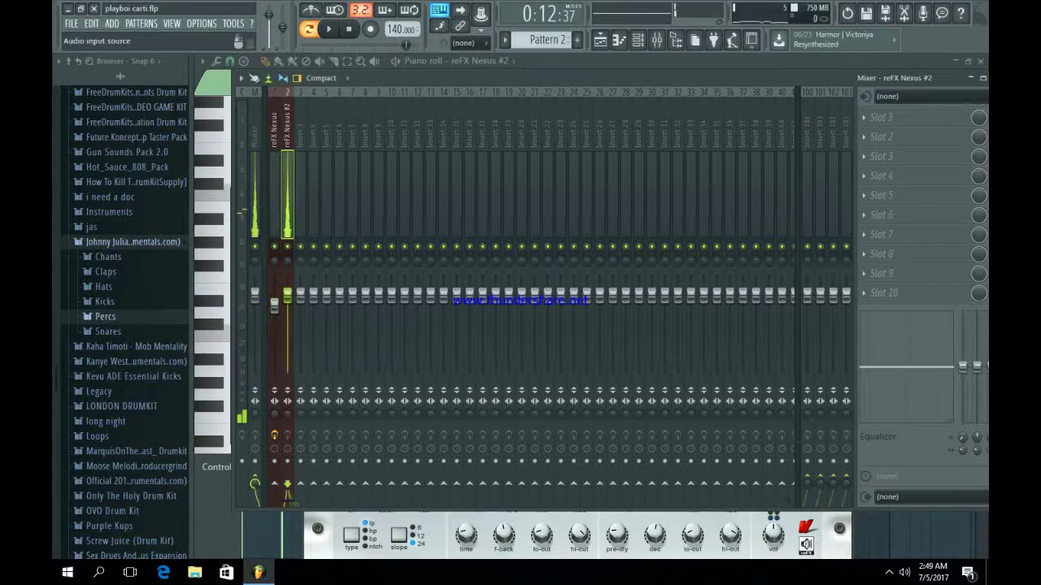
- Add Fruity Stereo Shaper to the reFX Nexus #2 mixer track and apply its Stereoize 3 preset
{"action": "left_click", "coordinate": [863, 118]}
{"action": "left_click", "coordinate": [935, 20]}
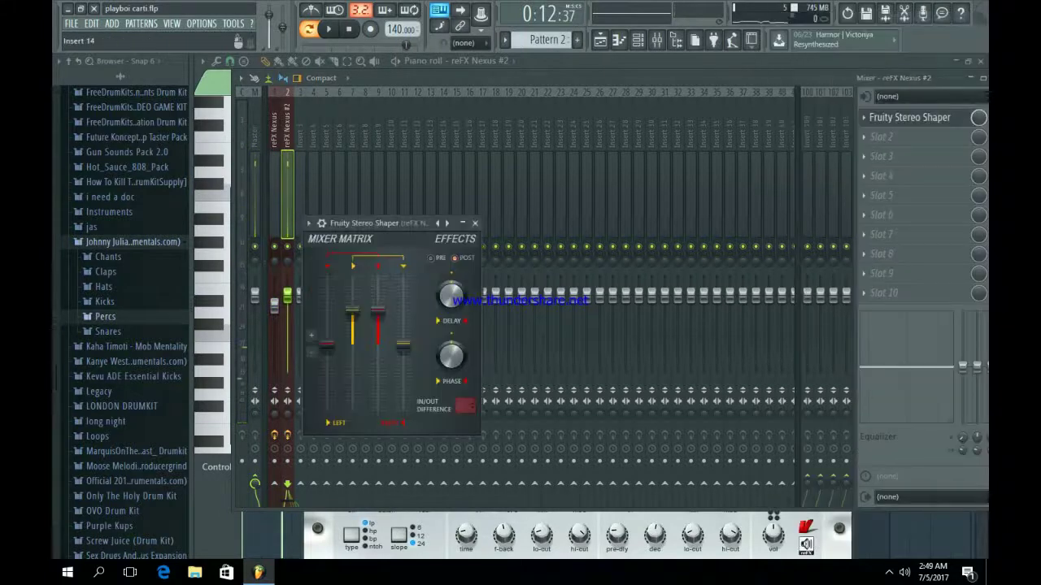
{"action": "left_click", "coordinate": [447, 223]}
{"action": "mouse_move", "coordinate": [471, 235]}
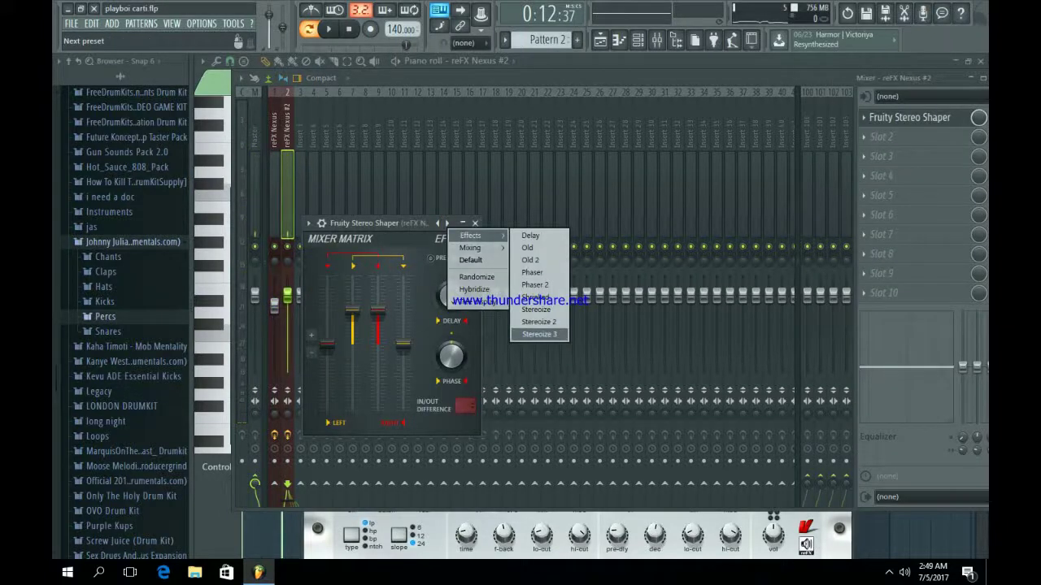
{"action": "left_click", "coordinate": [539, 334]}
- Add Fruity Parametric EQ 2 with the lows cut by band 1, plus Fruity Reeverb 2, to the reFX Nexus #2 mixer track
{"action": "left_click", "coordinate": [864, 136]}
{"action": "left_click", "coordinate": [813, 428]}
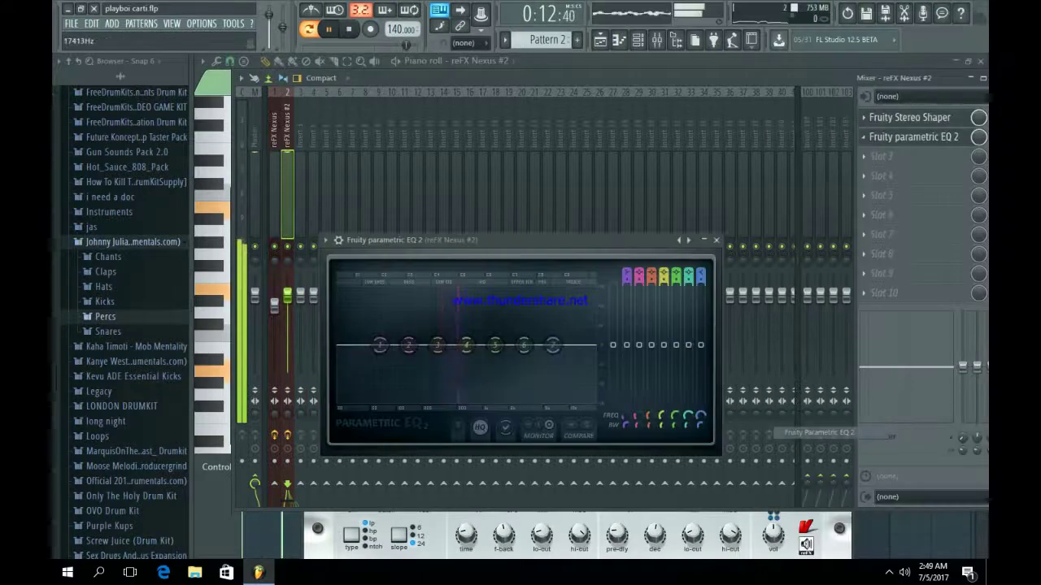
{"action": "left_click_drag", "start_coordinate": [379, 345], "coordinate": [403, 399]}
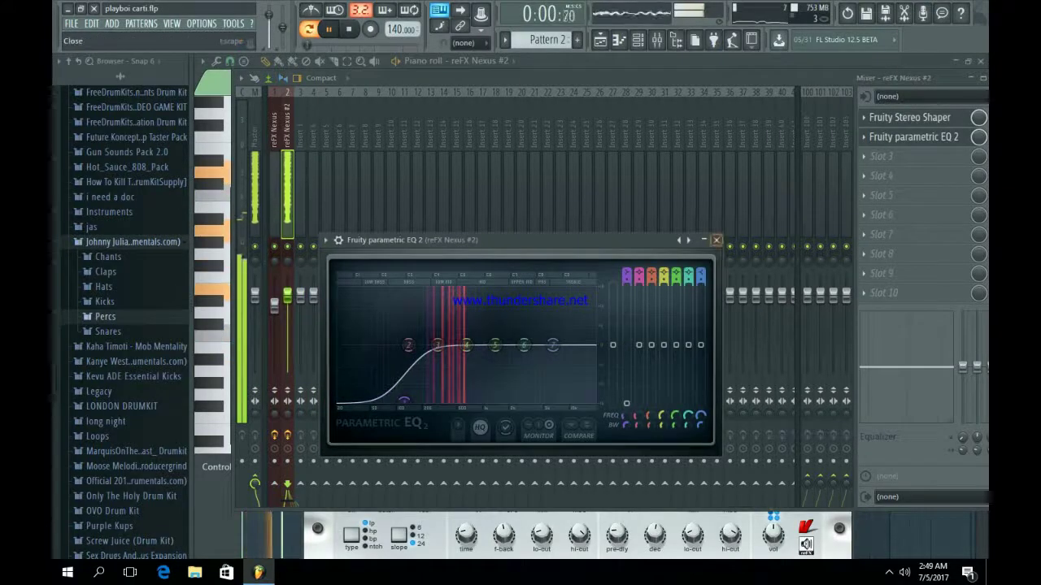
{"action": "left_click", "coordinate": [910, 117]}
{"action": "left_click", "coordinate": [864, 157]}
{"action": "left_click", "coordinate": [858, 168]}
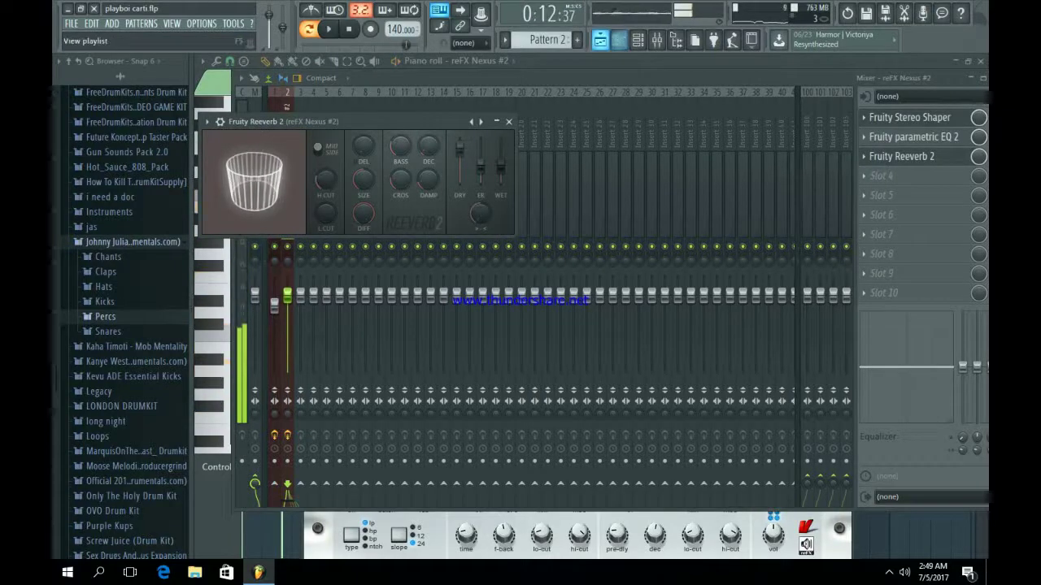
- Place Pattern 1 on Track 1 and Pattern 2 on Track 2 of the playlist, both starting at bar 1
{"action": "key", "text": "F5"}
{"action": "key", "text": "KP_Subtract"}
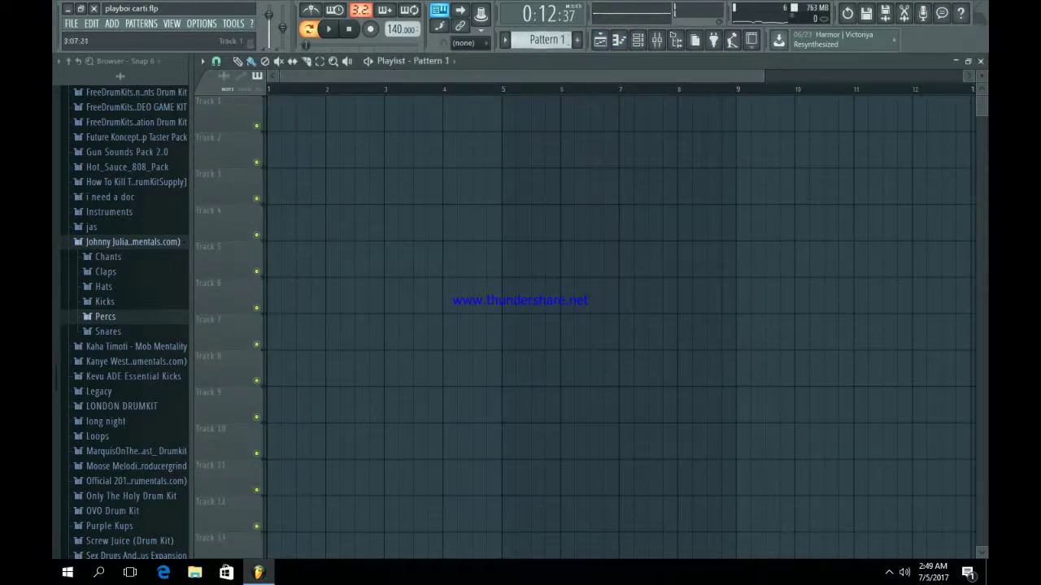
{"action": "left_click_drag", "start_coordinate": [351, 114], "coordinate": [270, 115]}
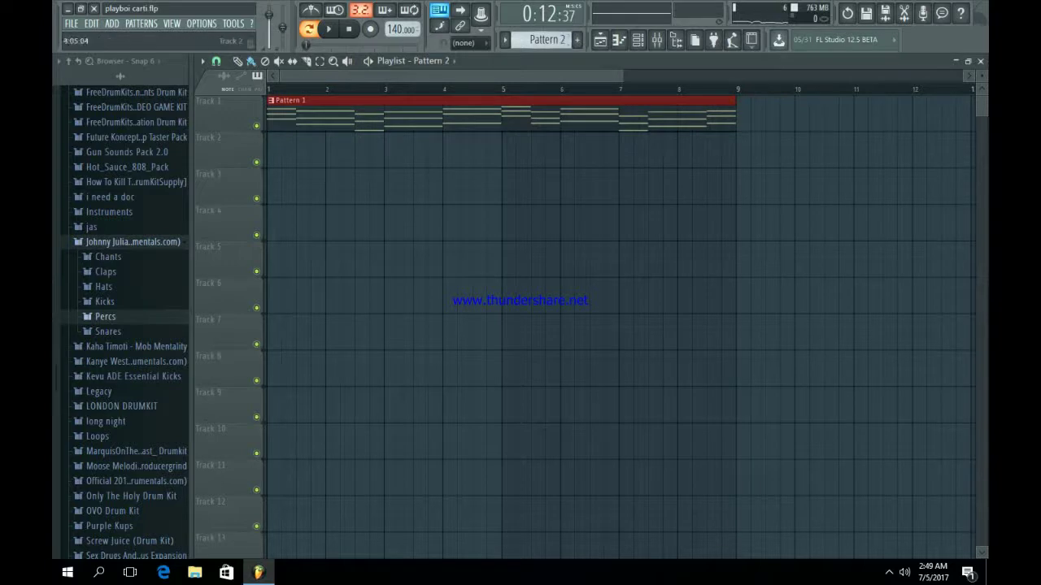
{"action": "left_click", "coordinate": [367, 150]}
{"action": "left_click", "coordinate": [406, 186]}
{"action": "right_click", "coordinate": [405, 186]}
{"action": "left_click_drag", "start_coordinate": [390, 152], "coordinate": [292, 152]}
- Play the arrangement in song mode and lower the first reFX Nexus mixer track's volume a little further
{"action": "left_click", "coordinate": [309, 29]}
{"action": "key", "text": "space"}
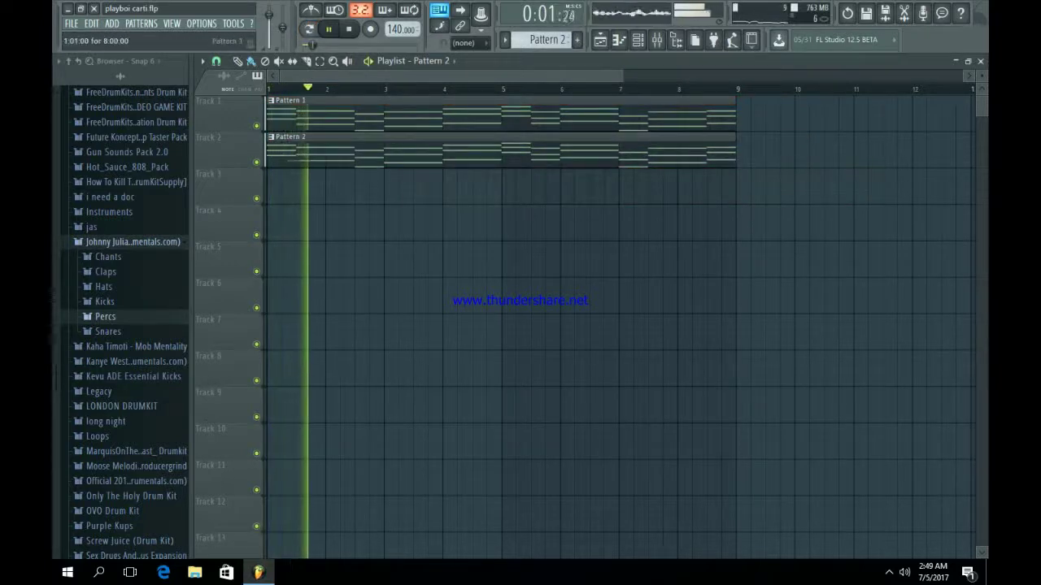
{"action": "left_click", "coordinate": [657, 39]}
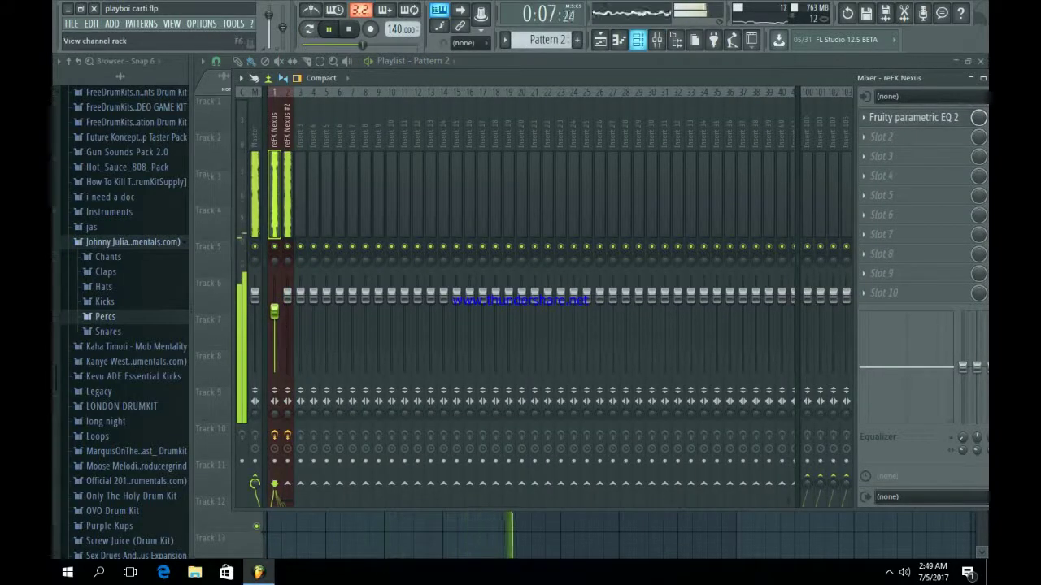
- Paste the chords from Pattern 2 into reFX Nexus #3 in Pattern 3 and open them in the piano roll in pattern mode
{"action": "left_click", "coordinate": [637, 39]}
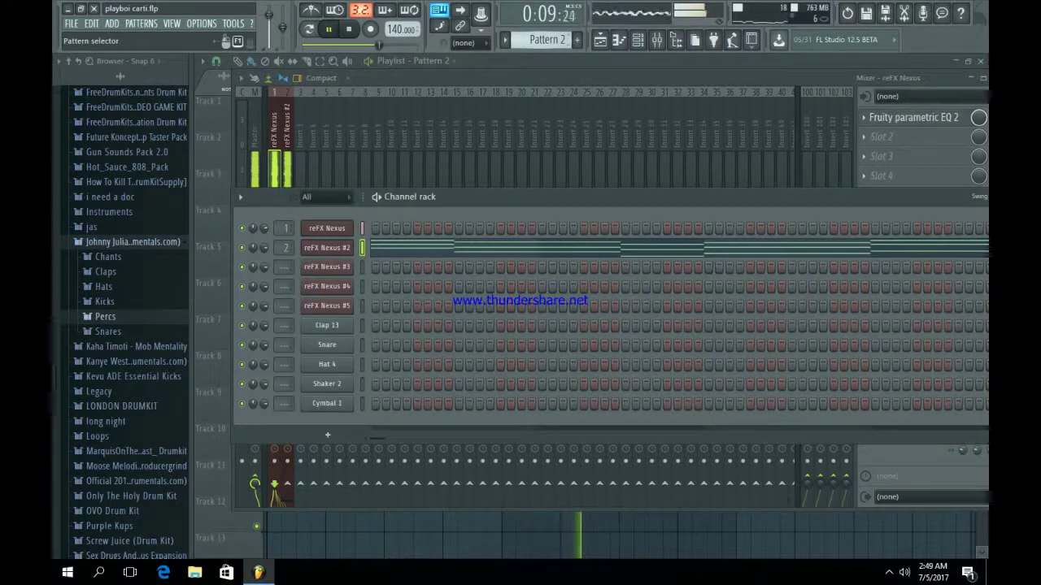
{"action": "left_click", "coordinate": [577, 40]}
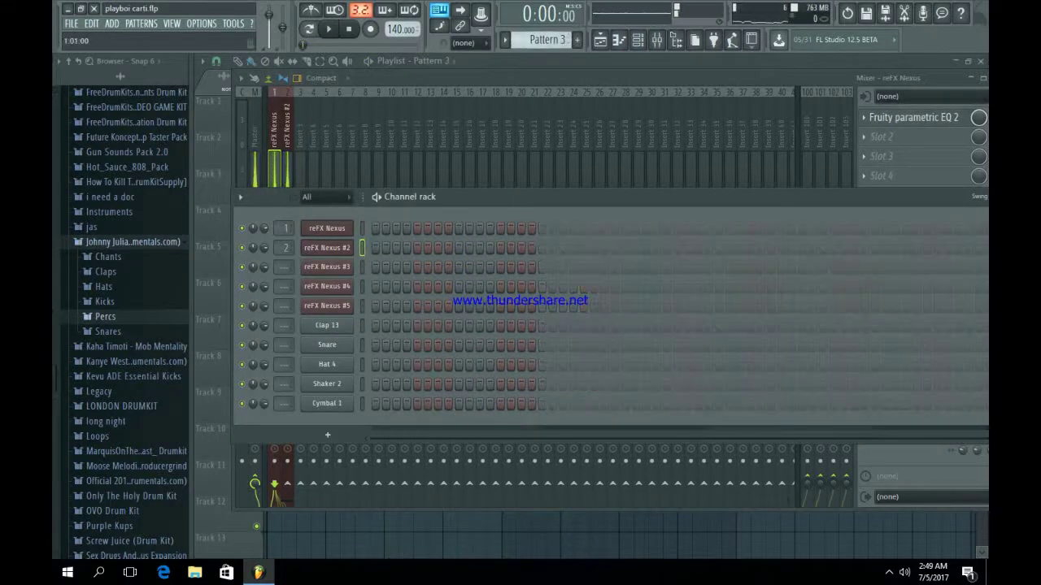
{"action": "key", "text": "KP_Subtract"}
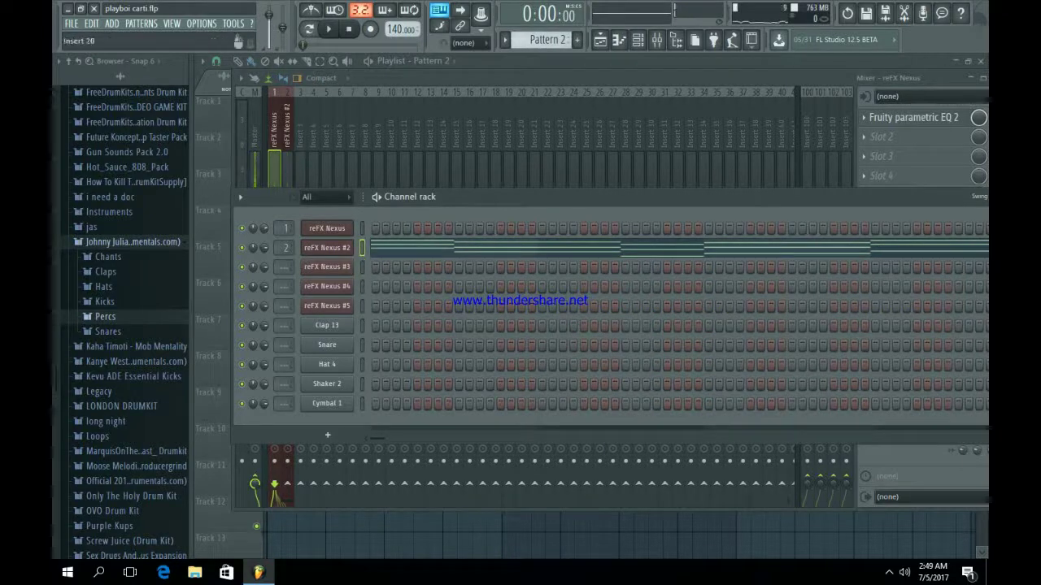
{"action": "key", "text": "KP_Add"}
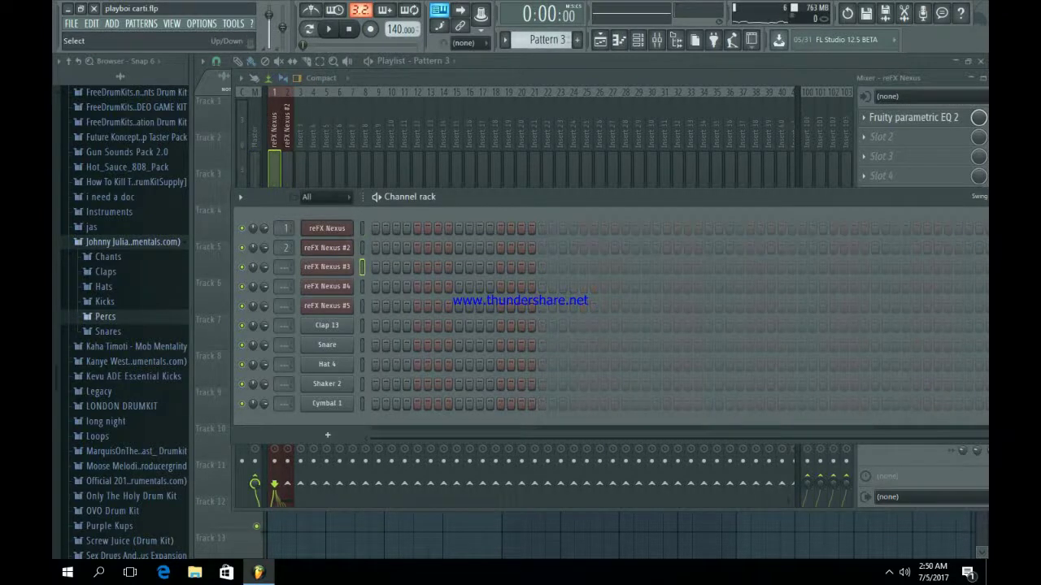
{"action": "key", "text": "ctrl+v"}
{"action": "left_click", "coordinate": [386, 267]}
{"action": "left_click", "coordinate": [309, 29]}
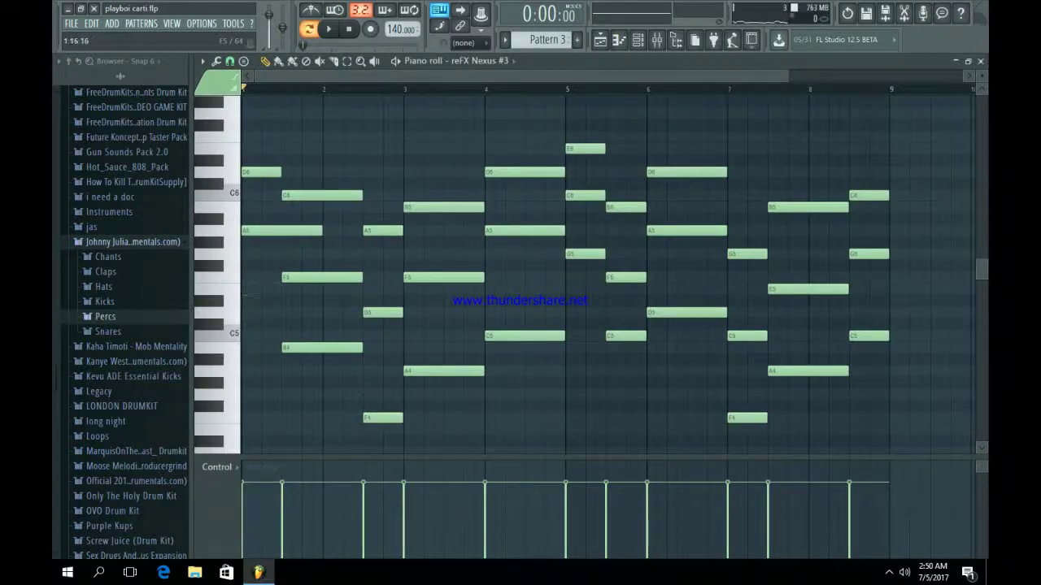
- Reduce the chords in bars 1 to 6 to single one-bar notes: A5, F5, A4, C5, F5 and D5
{"action": "left_click", "coordinate": [342, 277]}
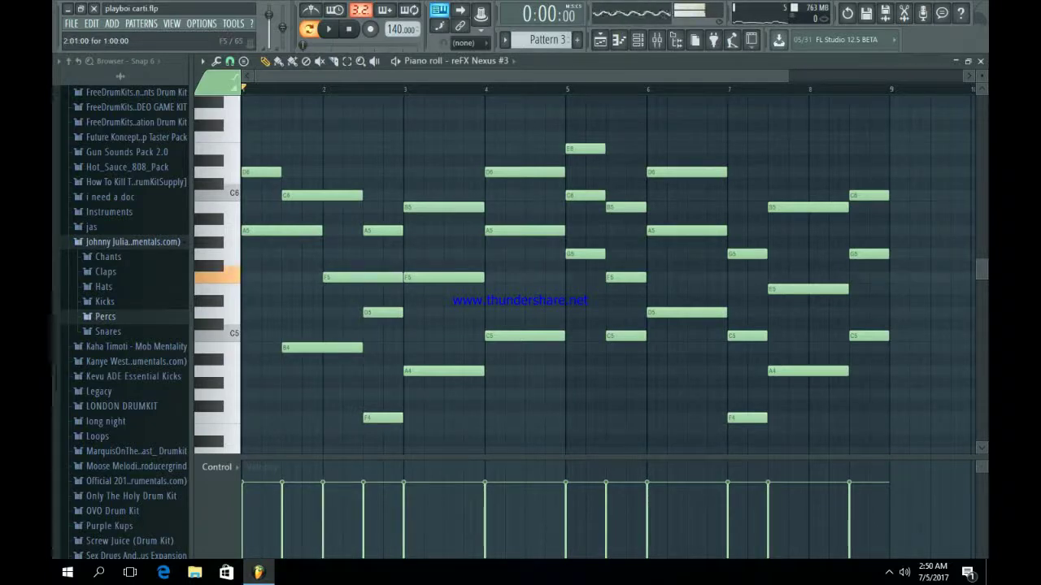
{"action": "right_click", "coordinate": [272, 173]}
{"action": "key", "text": "space"}
{"action": "right_click", "coordinate": [285, 231]}
{"action": "right_click", "coordinate": [305, 348]}
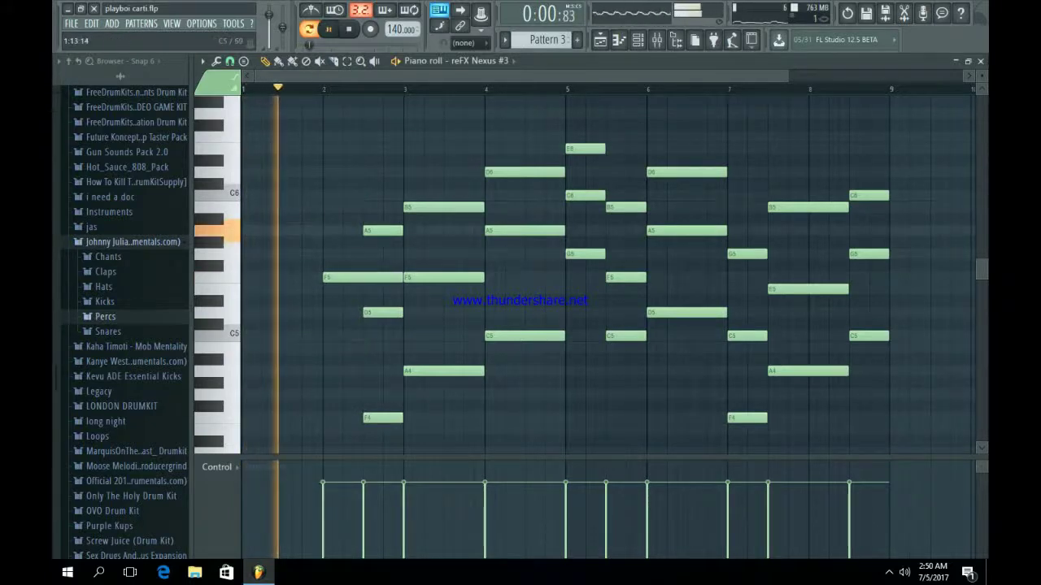
{"action": "key", "text": "space"}
{"action": "left_click", "coordinate": [251, 231]}
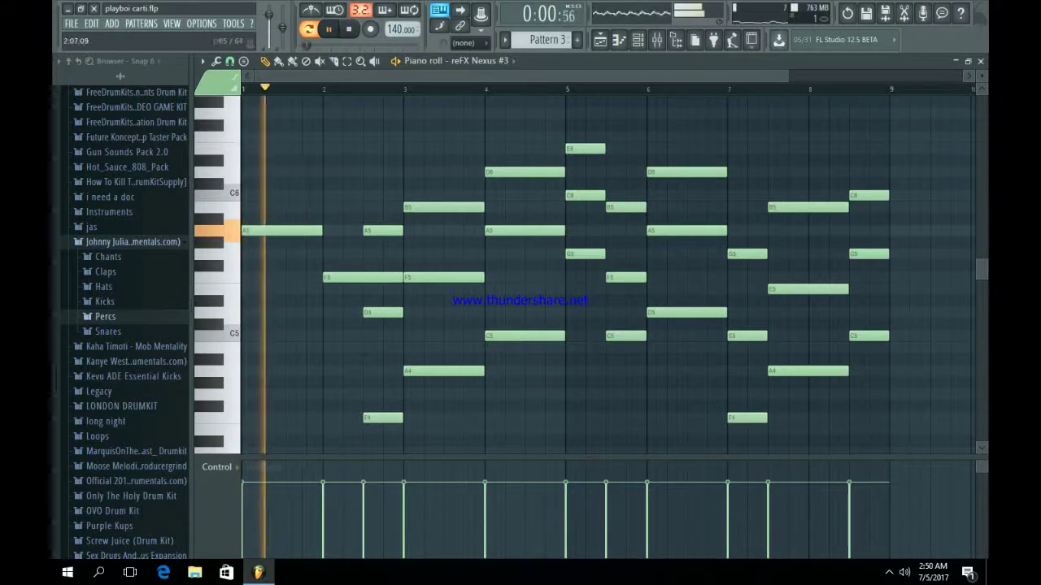
{"action": "key", "text": "space"}
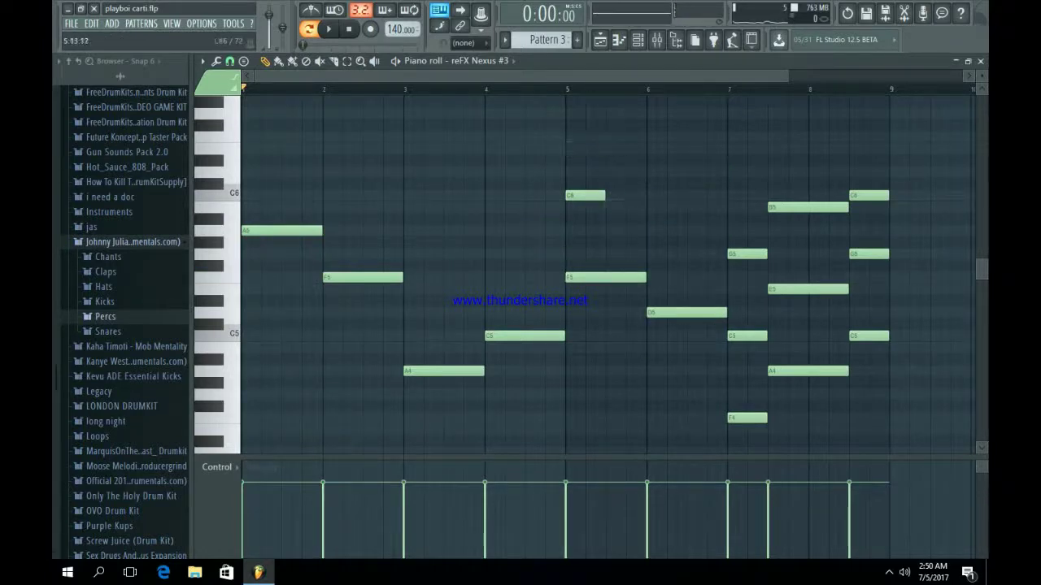
{"action": "key", "text": "space"}
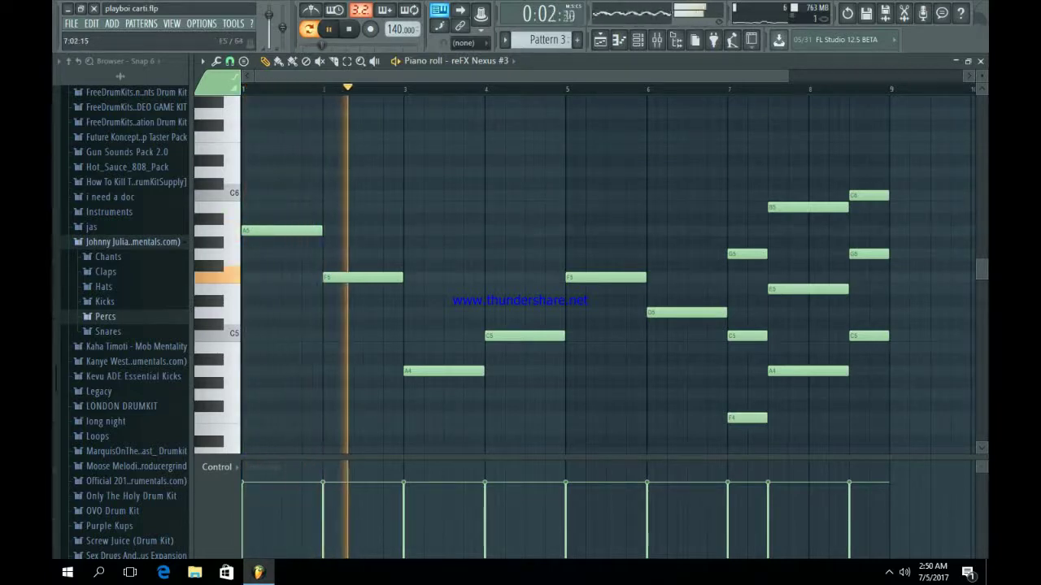
- Delete all notes from bar 5 to bar 8, keeping only the four one-bar notes in bars 1 to 4
{"action": "right_click", "coordinate": [630, 277]}
{"action": "right_click", "coordinate": [688, 312]}
{"action": "right_click", "coordinate": [747, 418]}
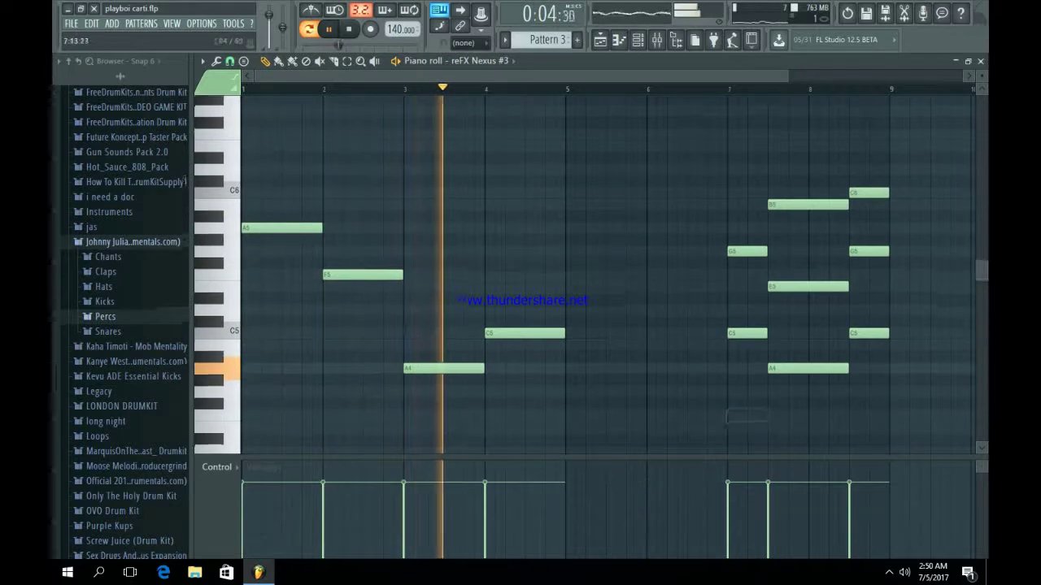
{"action": "right_click", "coordinate": [805, 352]}
{"action": "right_click", "coordinate": [750, 316]}
{"action": "right_click", "coordinate": [793, 270]}
{"action": "right_click", "coordinate": [750, 234]}
{"action": "right_click", "coordinate": [871, 315]}
{"action": "right_click", "coordinate": [870, 234]}
{"action": "right_click", "coordinate": [870, 176]}
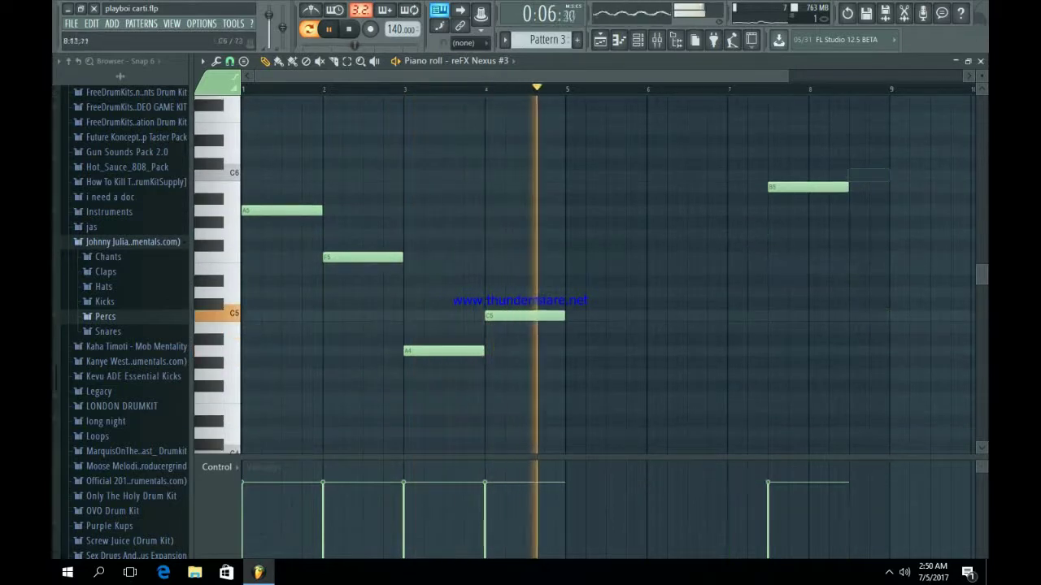
{"action": "right_click", "coordinate": [801, 187]}
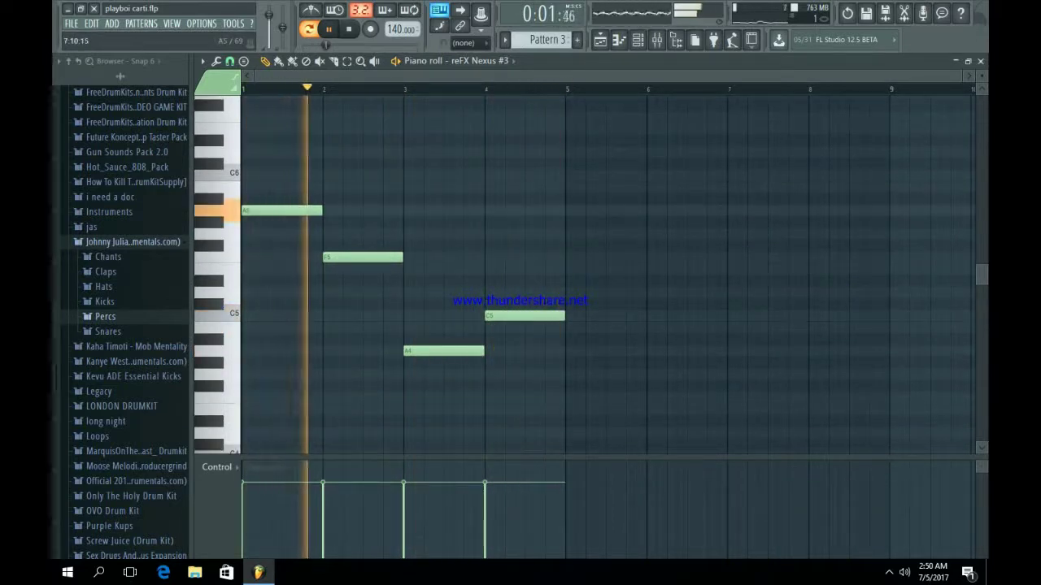
- Place two Pattern 3 clips on playlist Track 3, at bars 1 and 5, and play the arrangement in song mode
{"action": "key", "text": "space"}
{"action": "left_click", "coordinate": [600, 39]}
{"action": "left_click_drag", "start_coordinate": [297, 187], "coordinate": [269, 187]}
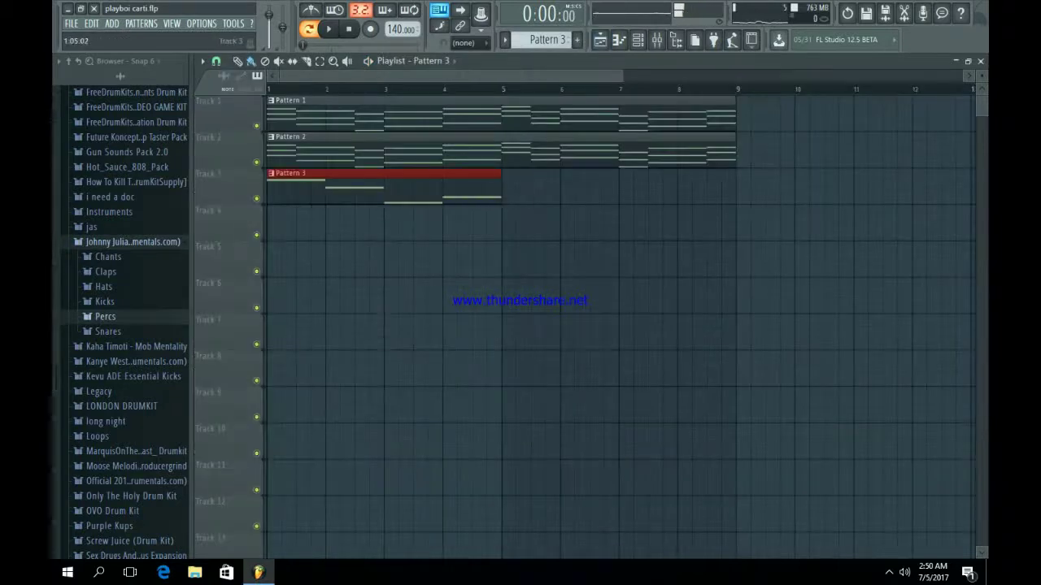
{"action": "left_click", "coordinate": [505, 188]}
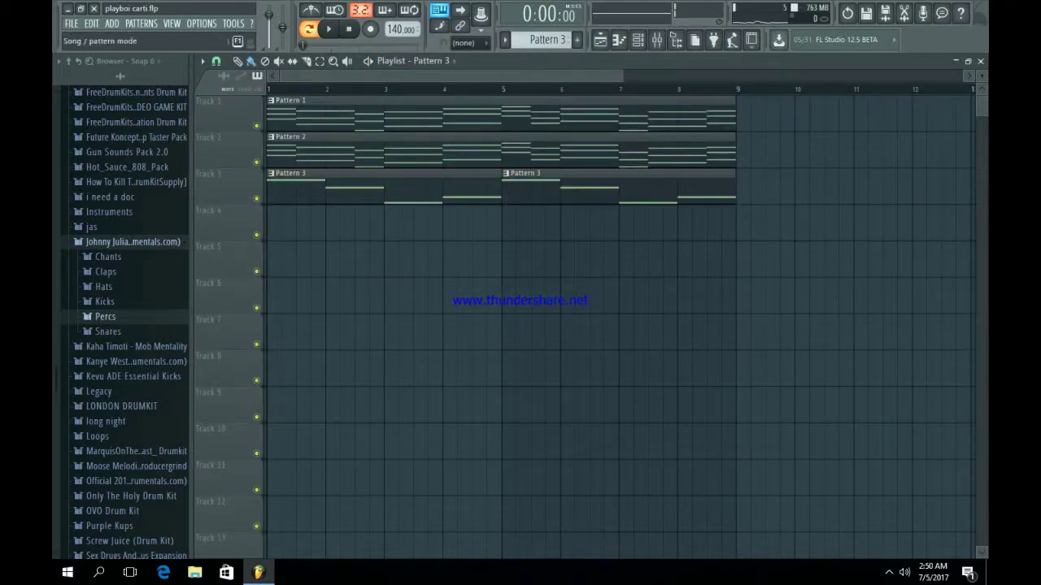
{"action": "left_click", "coordinate": [309, 28]}
{"action": "key", "text": "space"}
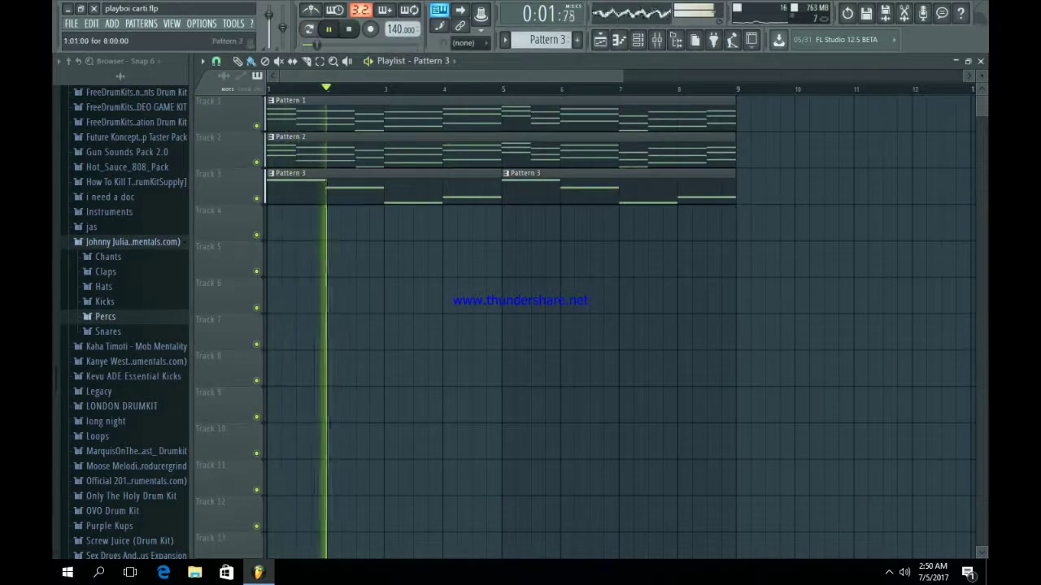
- Lower the bar 4 note of reFX Nexus #3 in Pattern 3 from C5 to B4 in the piano roll
{"action": "left_click", "coordinate": [638, 39]}
{"action": "left_click", "coordinate": [475, 268]}
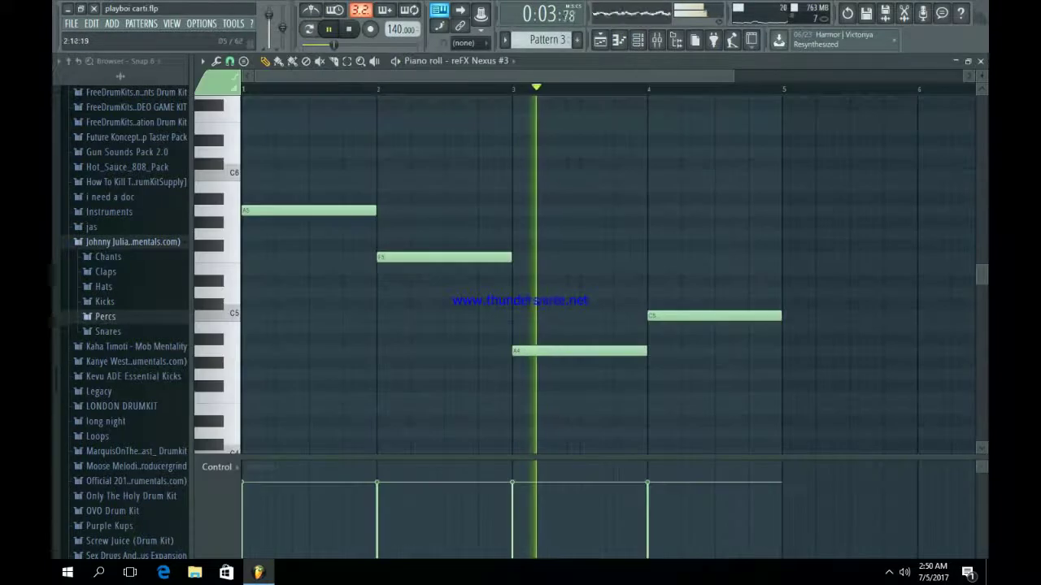
{"action": "left_click_drag", "start_coordinate": [714, 316], "coordinate": [714, 328]}
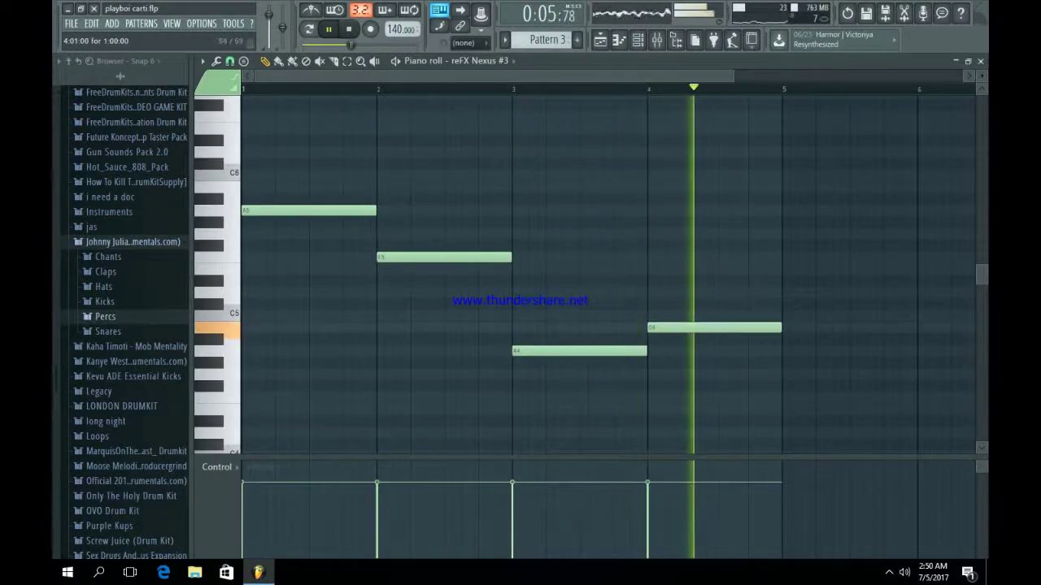
- Route reFX Nexus #3 to mixer track 3 and lower that track's volume slightly
{"action": "key", "text": "F6"}
{"action": "left_click", "coordinate": [327, 267]}
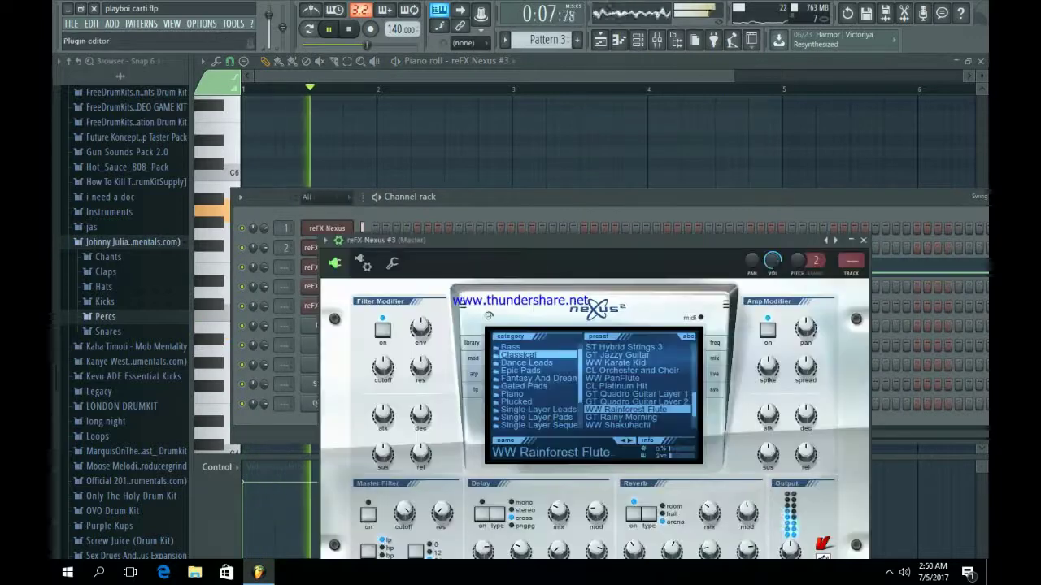
{"action": "key", "text": "F9"}
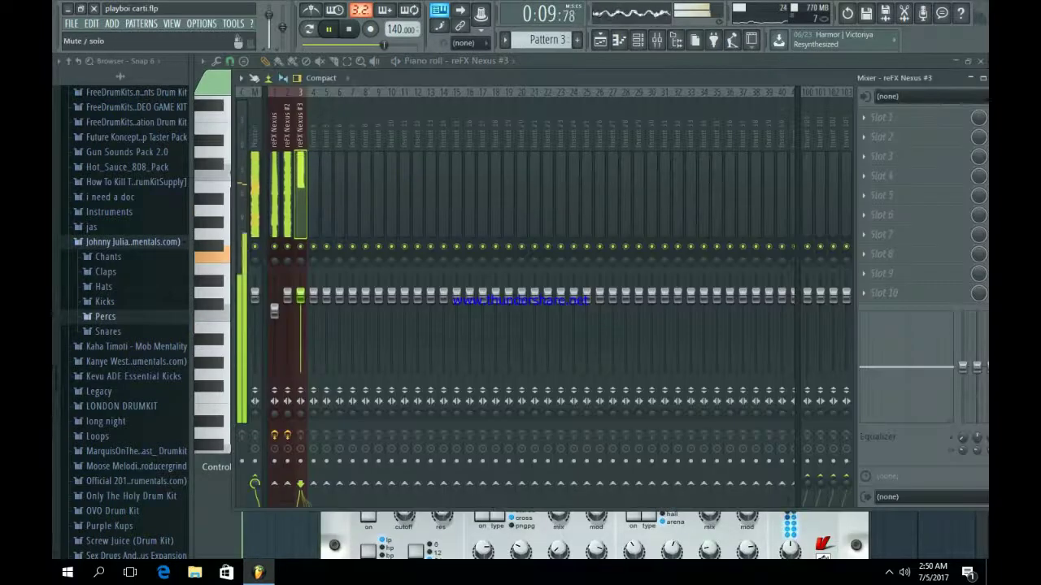
- Add Fruity Parametric EQ 2 to the first effect slot of the reFX Nexus #3 track and cut the low shelf band
{"action": "left_click", "coordinate": [891, 117]}
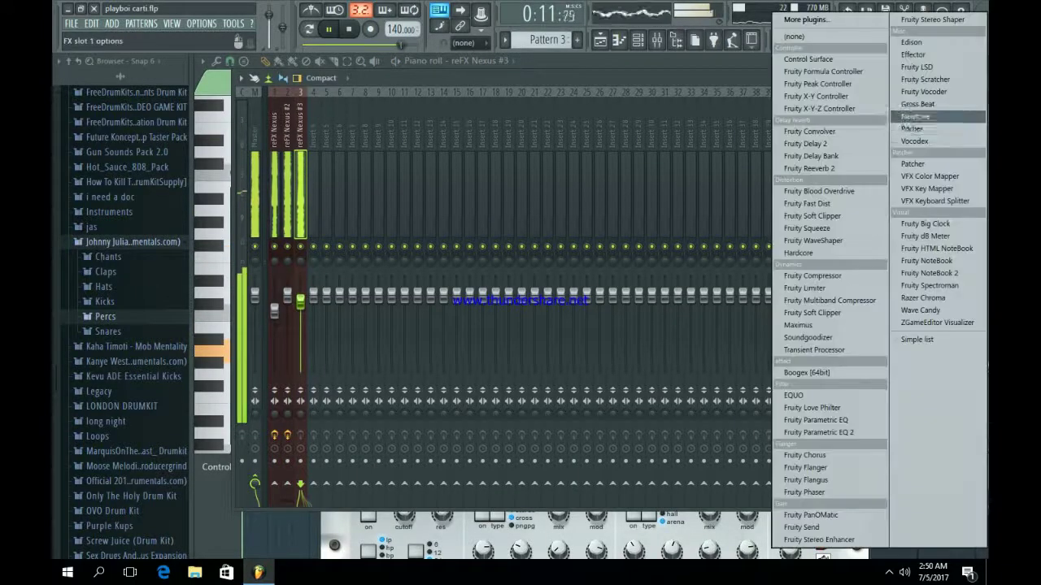
{"action": "left_click", "coordinate": [813, 431]}
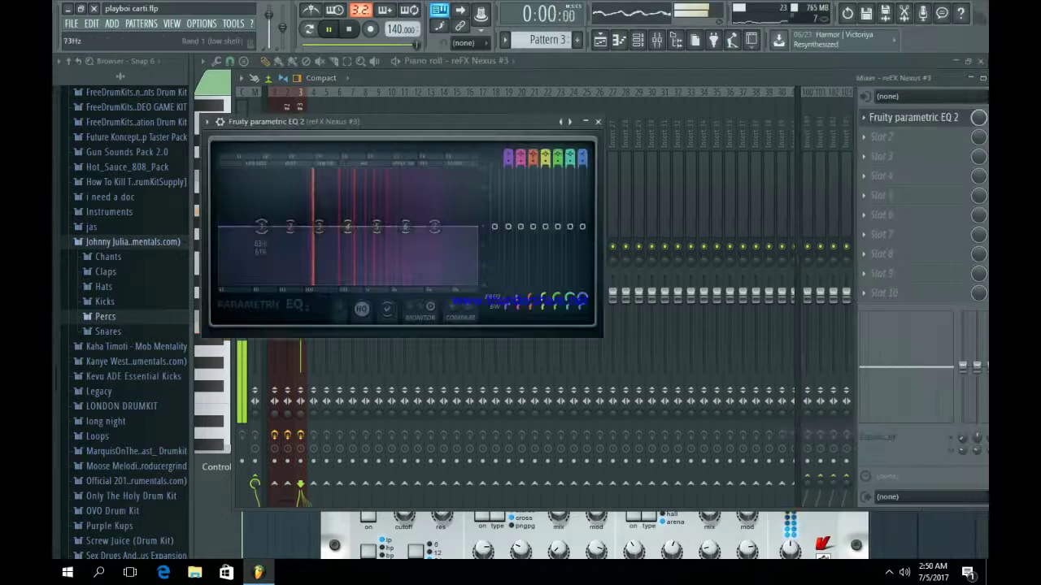
{"action": "left_click_drag", "start_coordinate": [261, 226], "coordinate": [284, 282]}
{"action": "left_click", "coordinate": [598, 122]}
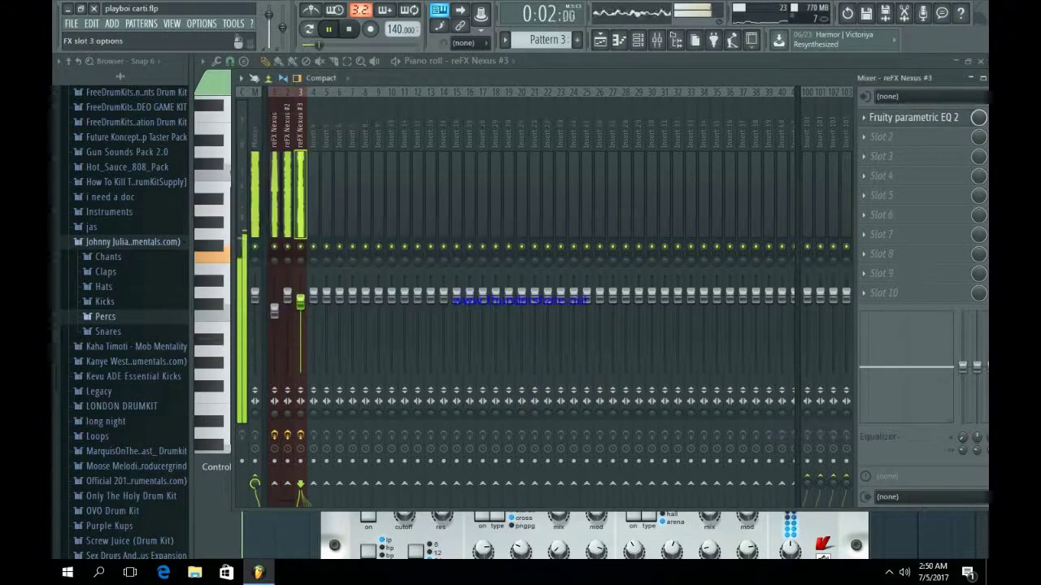
- Add Fruity Stereo Shaper to the second effect slot of the reFX Nexus #3 track with the Stereoize 3 preset
{"action": "left_click", "coordinate": [892, 136]}
{"action": "left_click", "coordinate": [933, 19]}
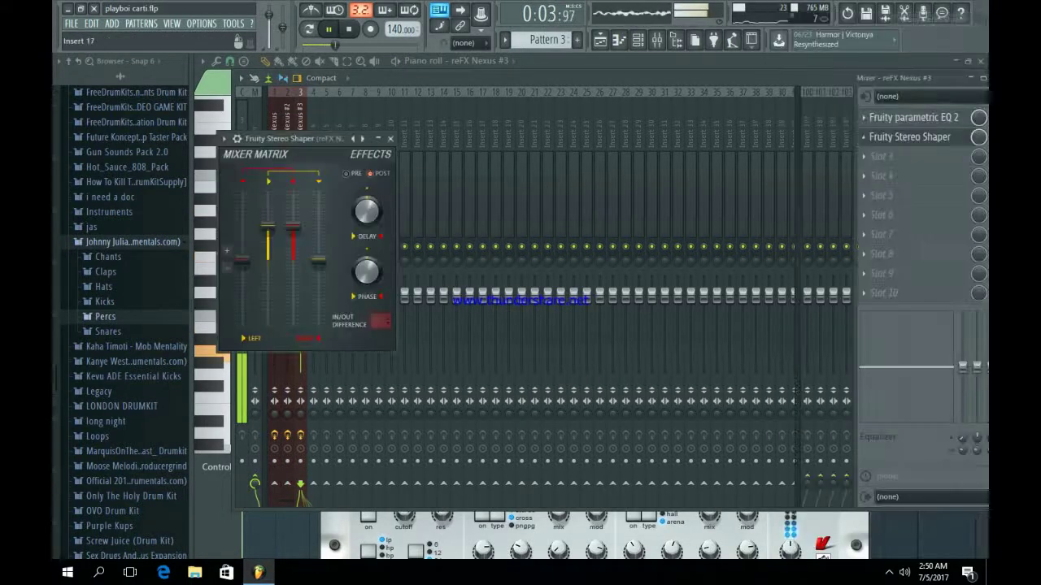
{"action": "right_click", "coordinate": [363, 138]}
{"action": "mouse_move", "coordinate": [388, 148]}
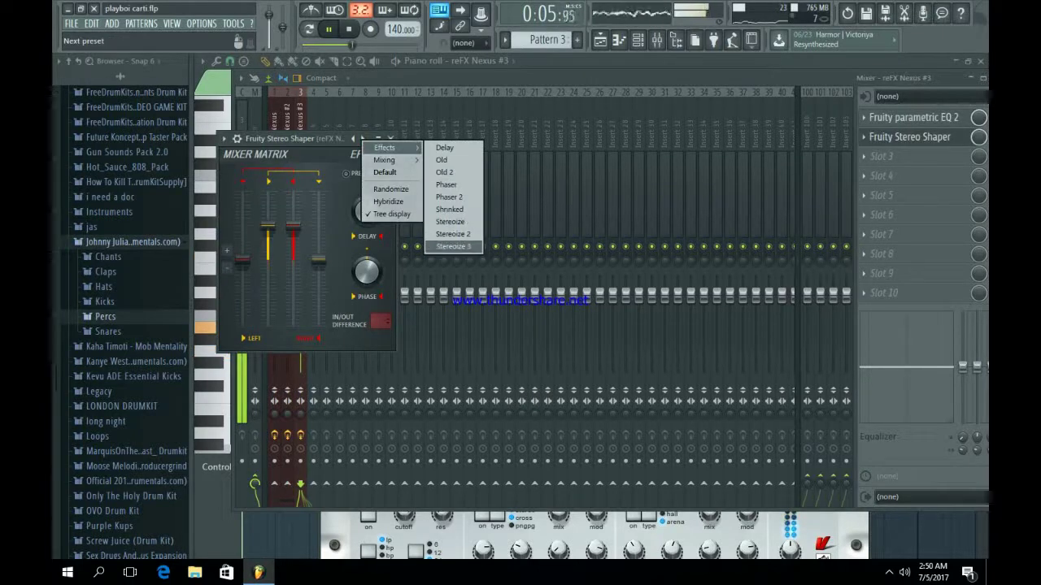
{"action": "left_click", "coordinate": [453, 246]}
{"action": "key", "text": "F6"}
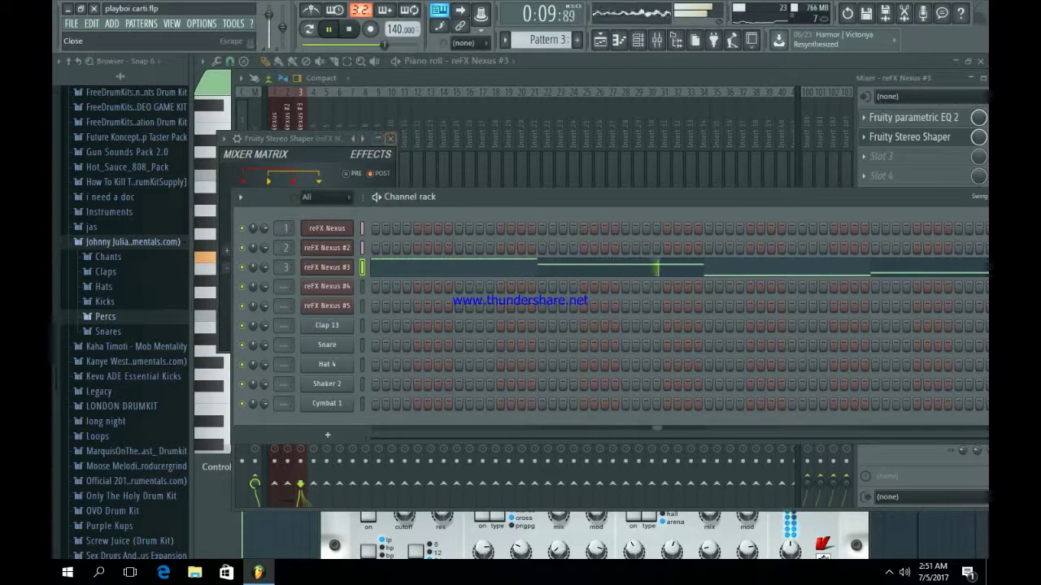
{"action": "left_click", "coordinate": [390, 139]}
- Stop playback, create Pattern 4 and audition the PN Nexus Grandpiano preset in reFX Nexus #4
{"action": "left_click", "coordinate": [600, 40]}
{"action": "left_click", "coordinate": [638, 40]}
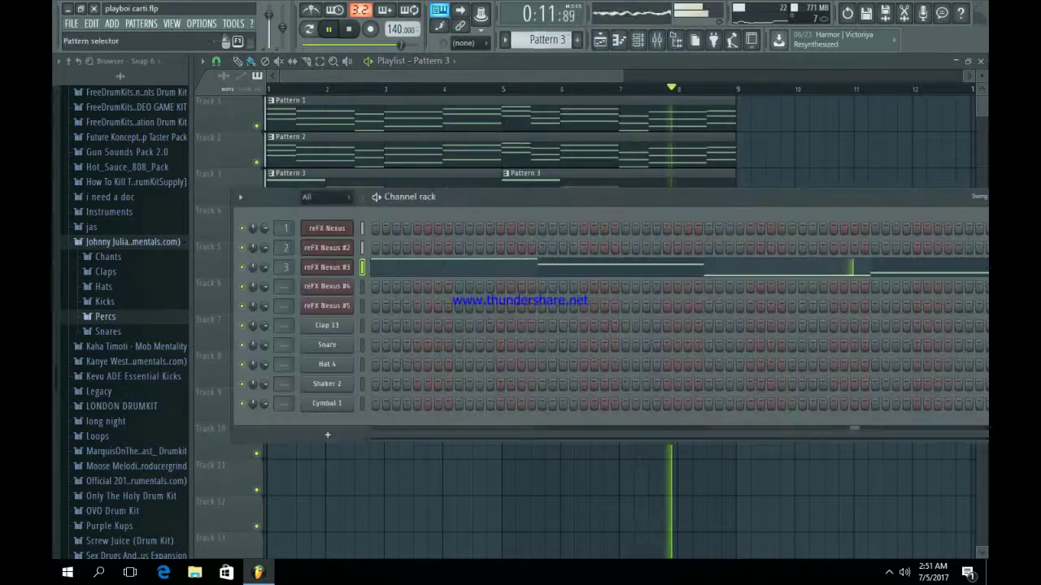
{"action": "key", "text": "space"}
{"action": "left_click", "coordinate": [578, 40]}
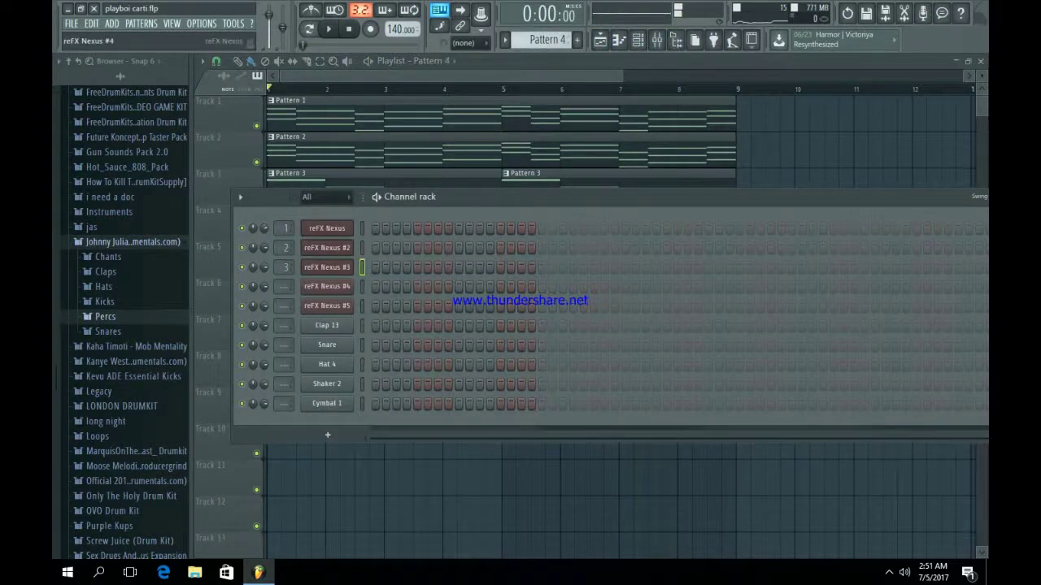
{"action": "left_click", "coordinate": [327, 286]}
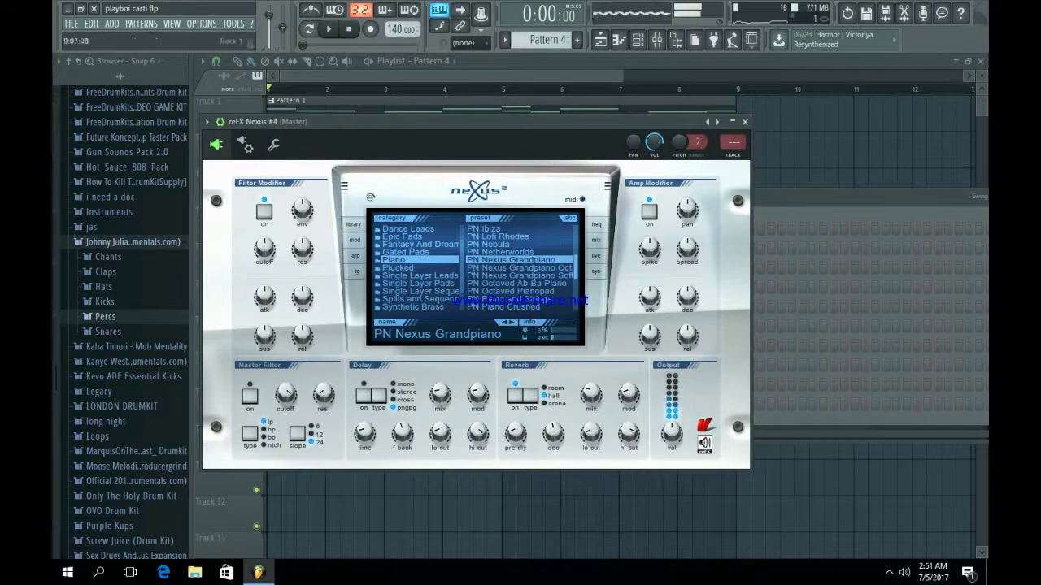
{"action": "left_click", "coordinate": [745, 121]}
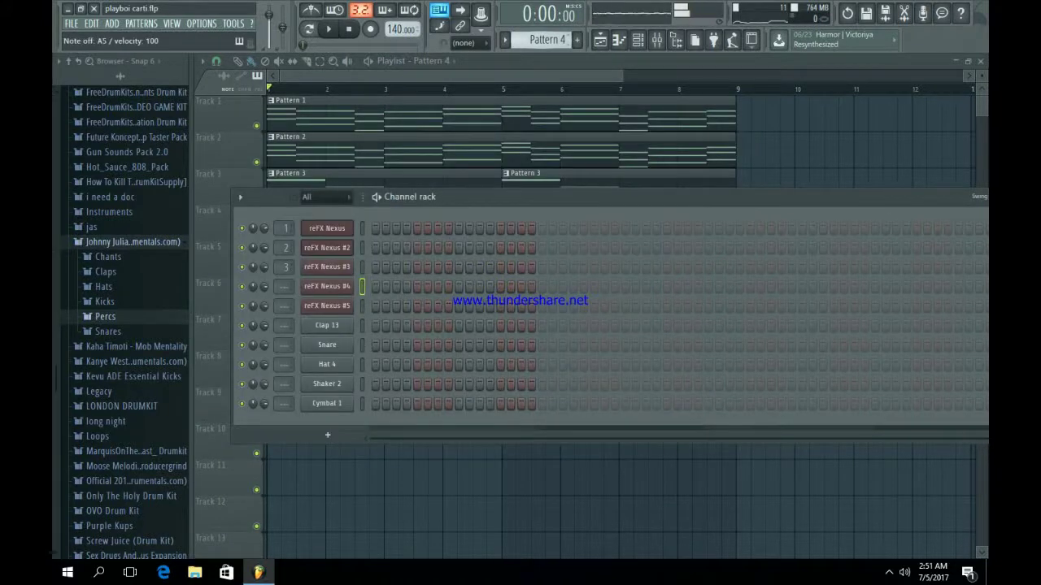
- Copy the Pattern 2 chords into reFX Nexus #4 in Pattern 4 and open them in the piano roll
{"action": "scroll", "coordinate": [548, 40], "scroll_direction": "up", "scroll_amount": 2}
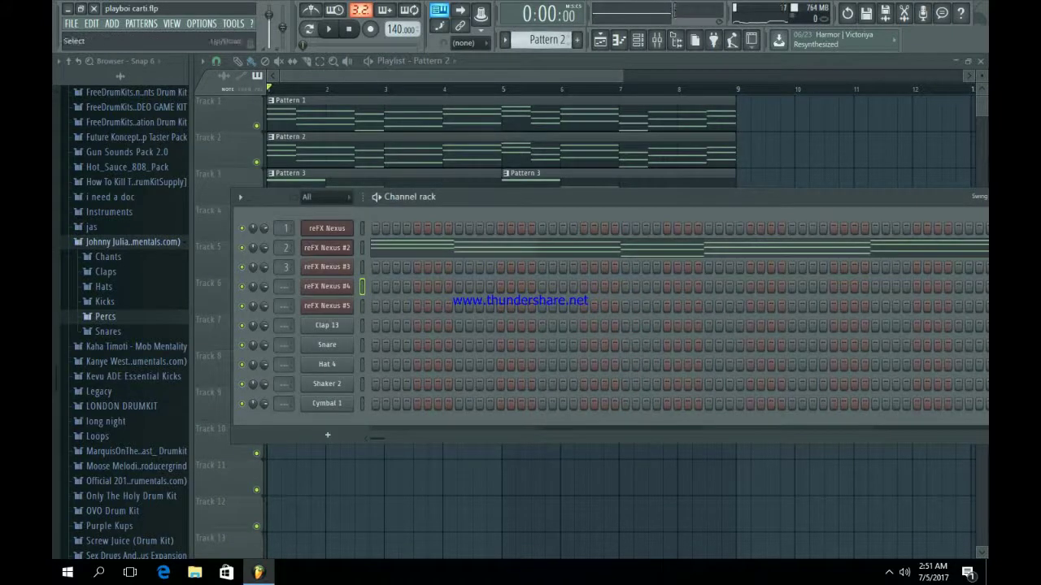
{"action": "scroll", "coordinate": [547, 40], "scroll_direction": "down", "scroll_amount": 2}
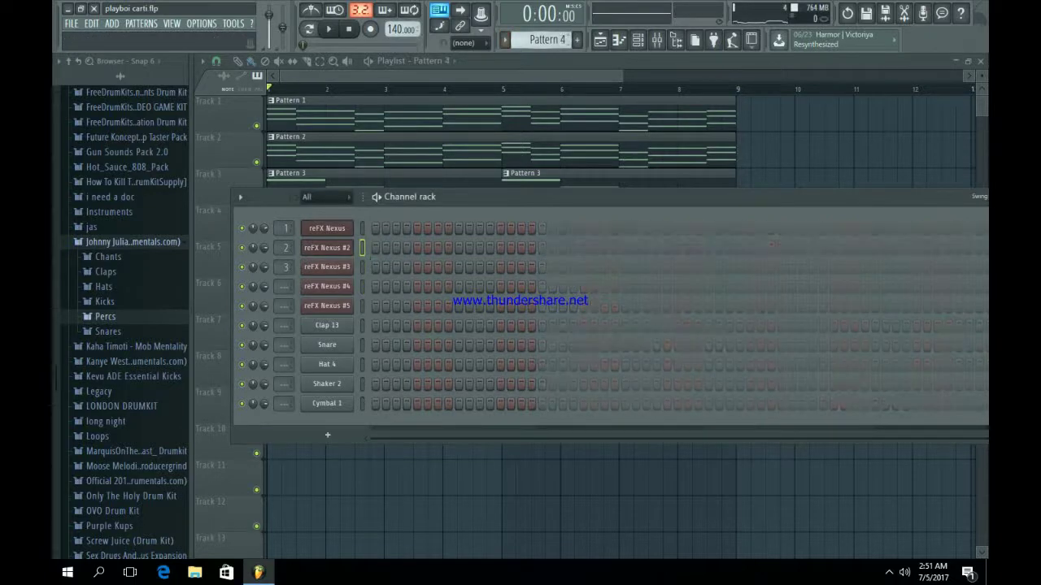
{"action": "left_click", "coordinate": [363, 287]}
{"action": "key", "text": "ctrl+v"}
{"action": "left_click", "coordinate": [390, 287]}
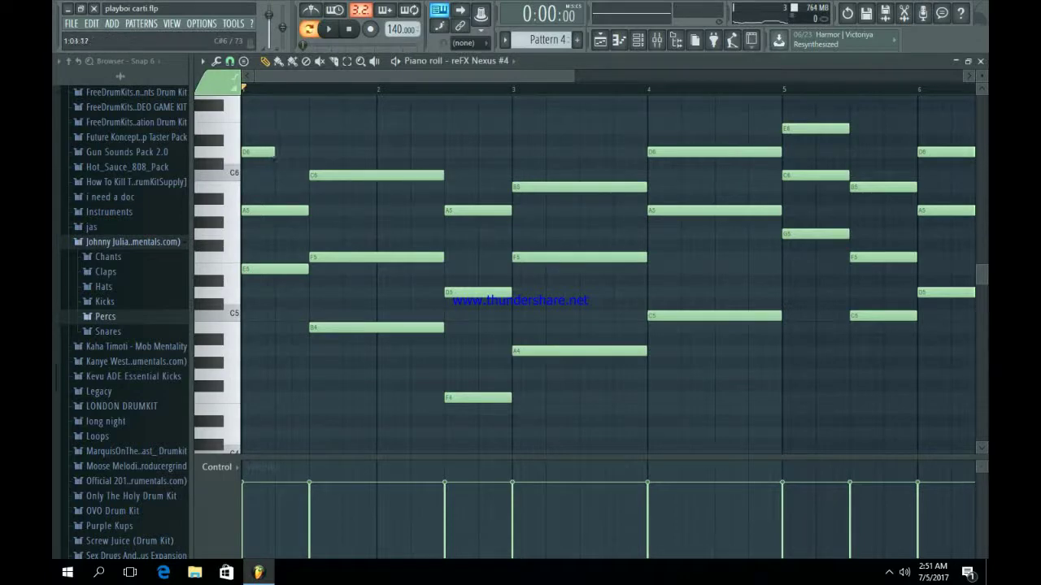
- Replace the opening chords with short single notes D6, C6, A5 and C6 in bar 1 and F5 starting bar 2, and play them
{"action": "left_click", "coordinate": [266, 153]}
{"action": "left_click", "coordinate": [281, 175]}
{"action": "right_click", "coordinate": [279, 210]}
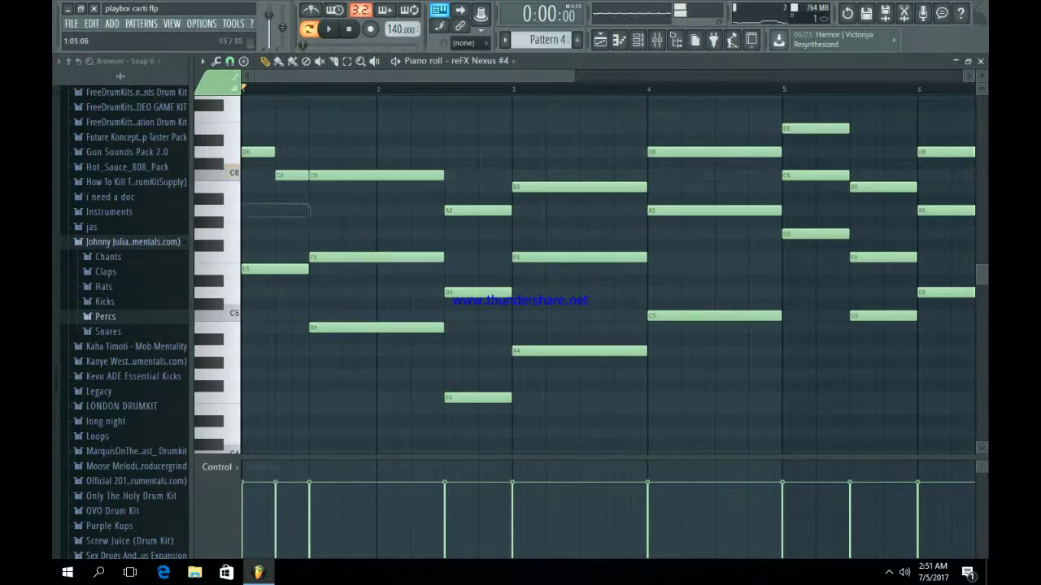
{"action": "left_click", "coordinate": [312, 210]}
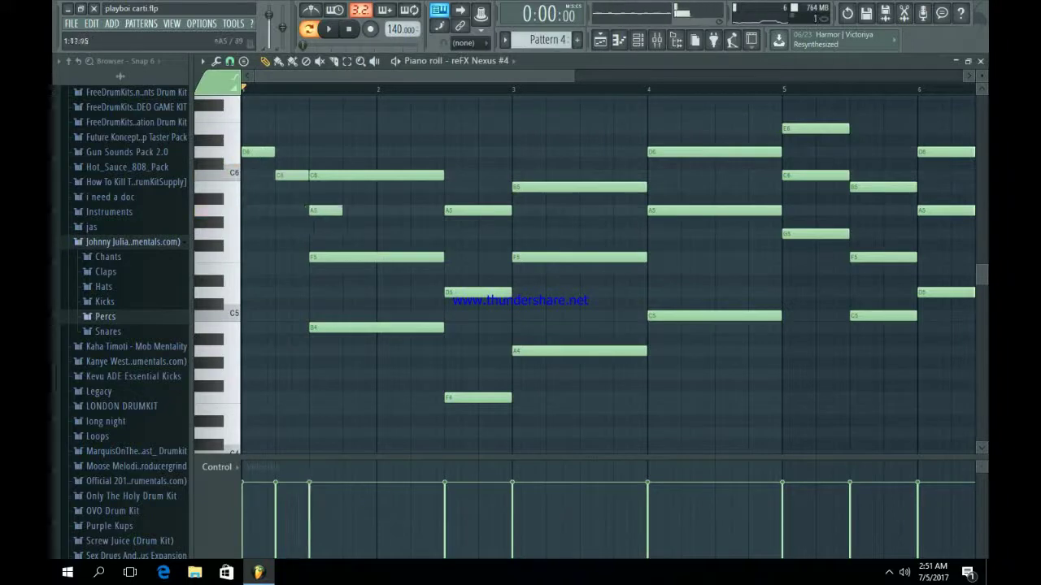
{"action": "right_click", "coordinate": [346, 176]}
{"action": "left_click", "coordinate": [346, 176]}
{"action": "right_click", "coordinate": [374, 257]}
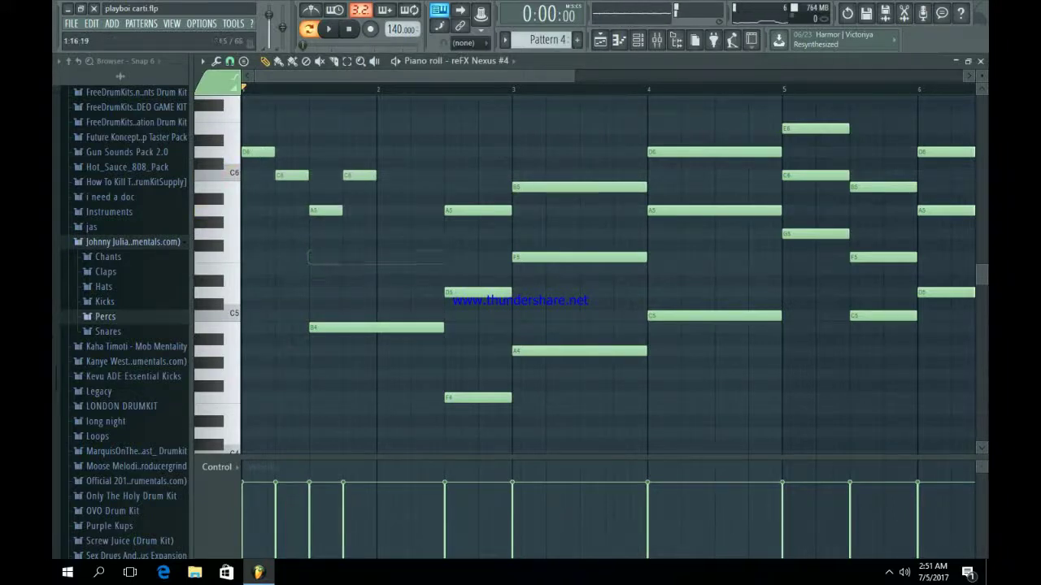
{"action": "key", "text": "space"}
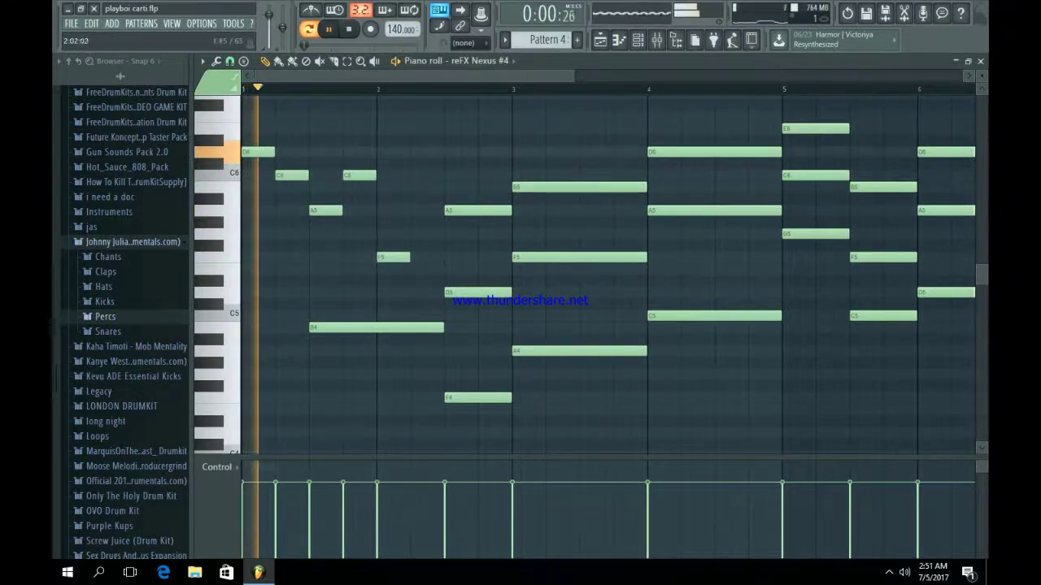
{"action": "key", "text": "space"}
- Rework the second half of bar 2, removing the A5 and keeping a half-bar D5 as the melody note
{"action": "scroll", "coordinate": [424, 233], "scroll_direction": "down", "scroll_amount": 1}
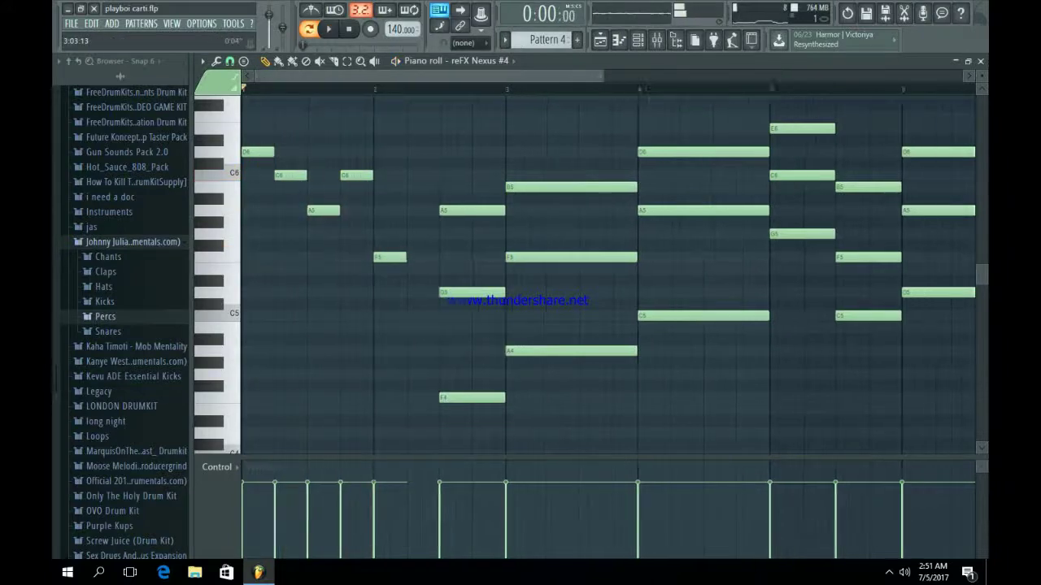
{"action": "scroll", "coordinate": [424, 233], "scroll_direction": "up", "scroll_amount": 2}
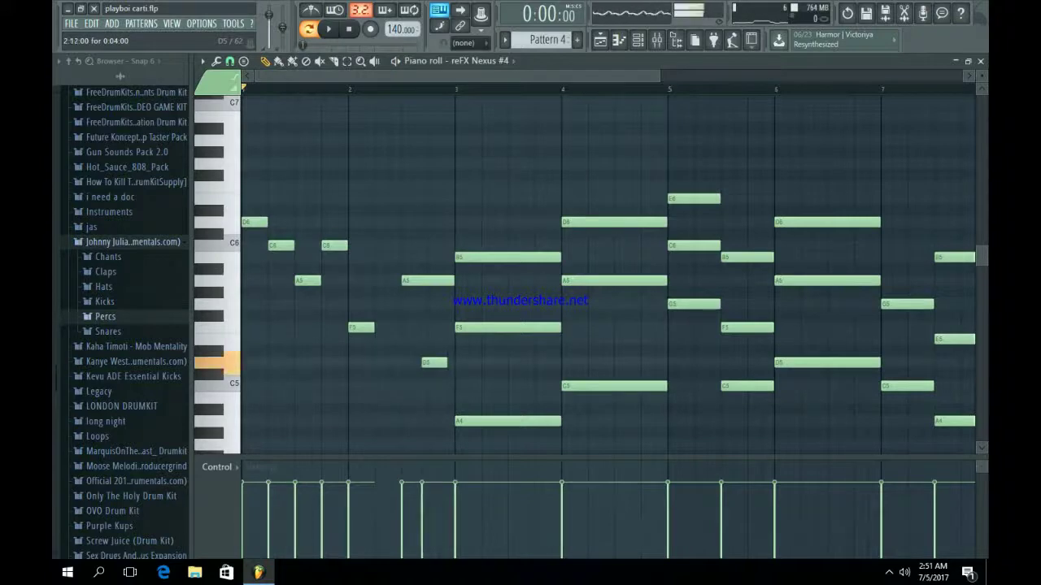
{"action": "left_click_drag", "start_coordinate": [431, 362], "coordinate": [415, 363]}
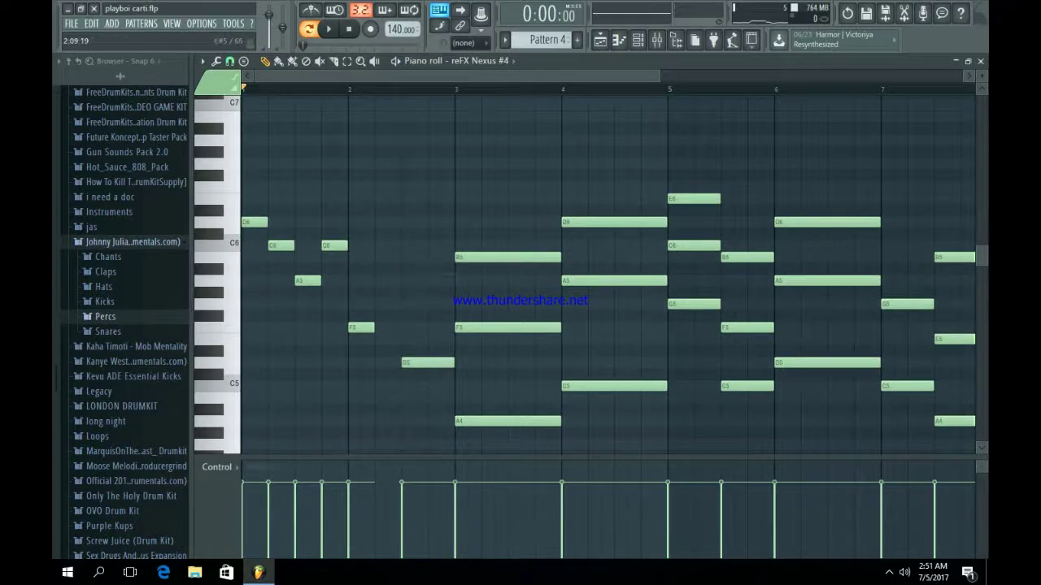
- Replace the bar 3 chord with the short melody notes F5, B5, A5, G5 and E5
{"action": "right_click", "coordinate": [469, 328]}
{"action": "left_click", "coordinate": [469, 328]}
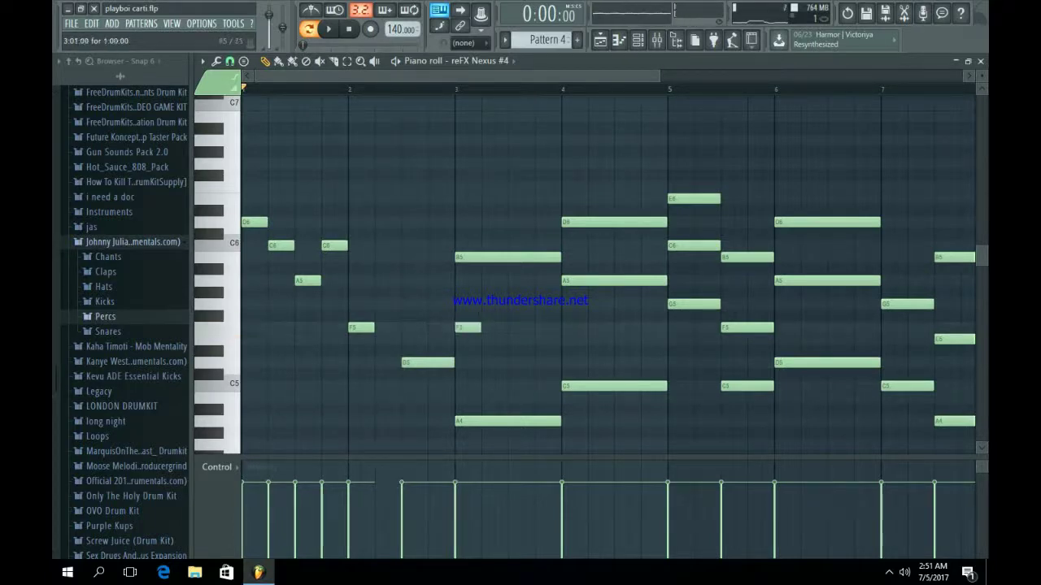
{"action": "right_click", "coordinate": [459, 257]}
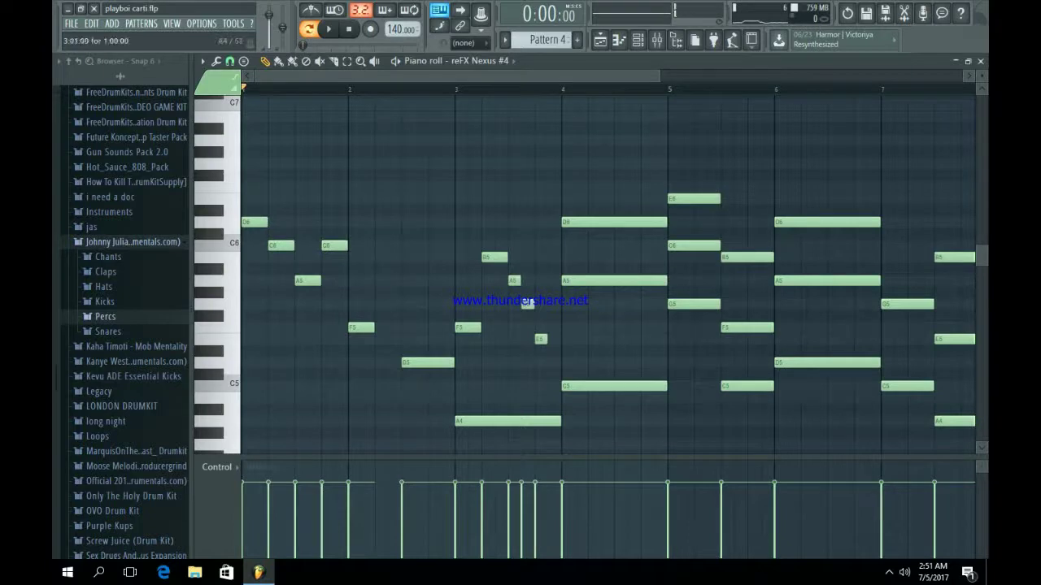
{"action": "right_click", "coordinate": [460, 421]}
- Replace the bar 4 chord with four quarter-bar melody notes: C5, A5, F5 and D5
{"action": "right_click", "coordinate": [567, 386]}
{"action": "left_click", "coordinate": [566, 386]}
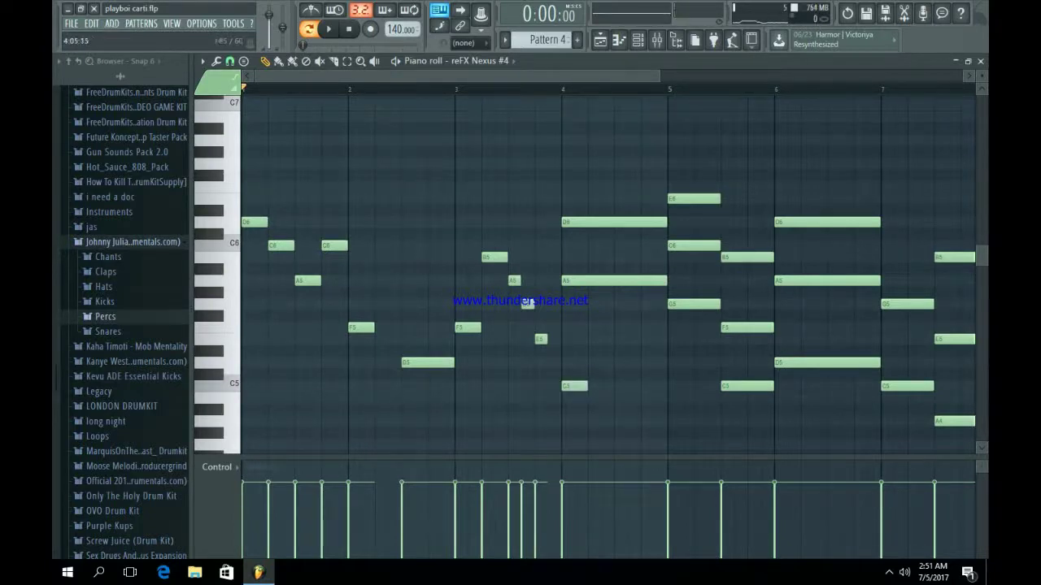
{"action": "right_click", "coordinate": [595, 280]}
{"action": "left_click", "coordinate": [594, 280]}
{"action": "left_click", "coordinate": [620, 328]}
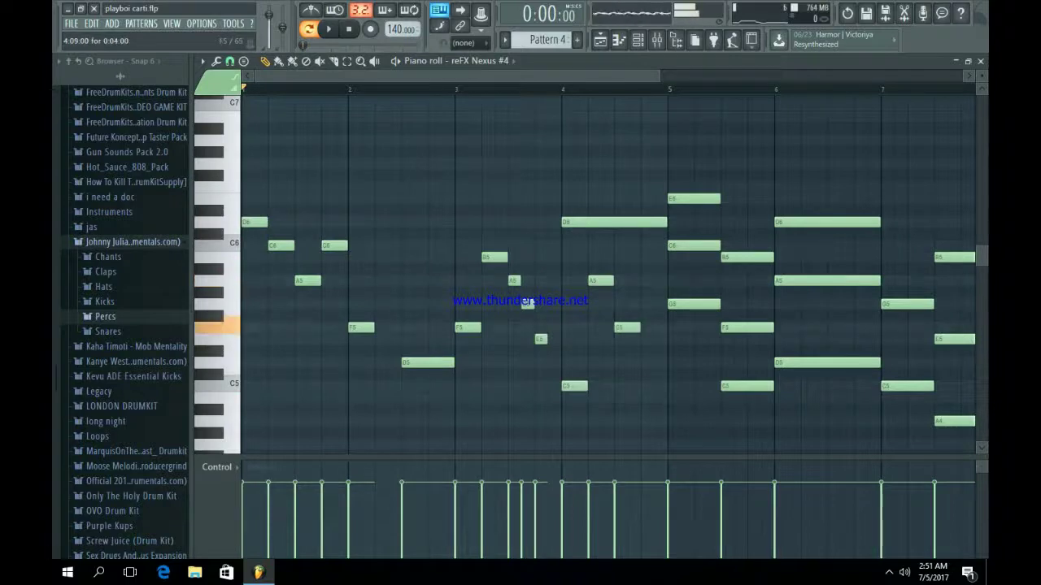
{"action": "left_click", "coordinate": [647, 363]}
{"action": "right_click", "coordinate": [615, 222]}
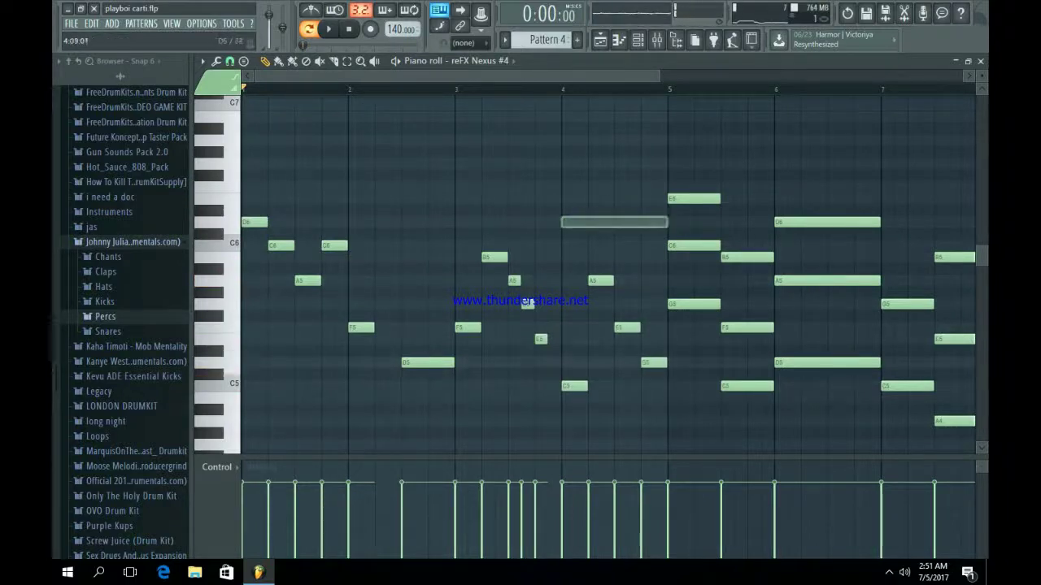
- Play back the Pattern 4 melody through bars 1 to 4 and check its lower notes
{"action": "key", "text": "space"}
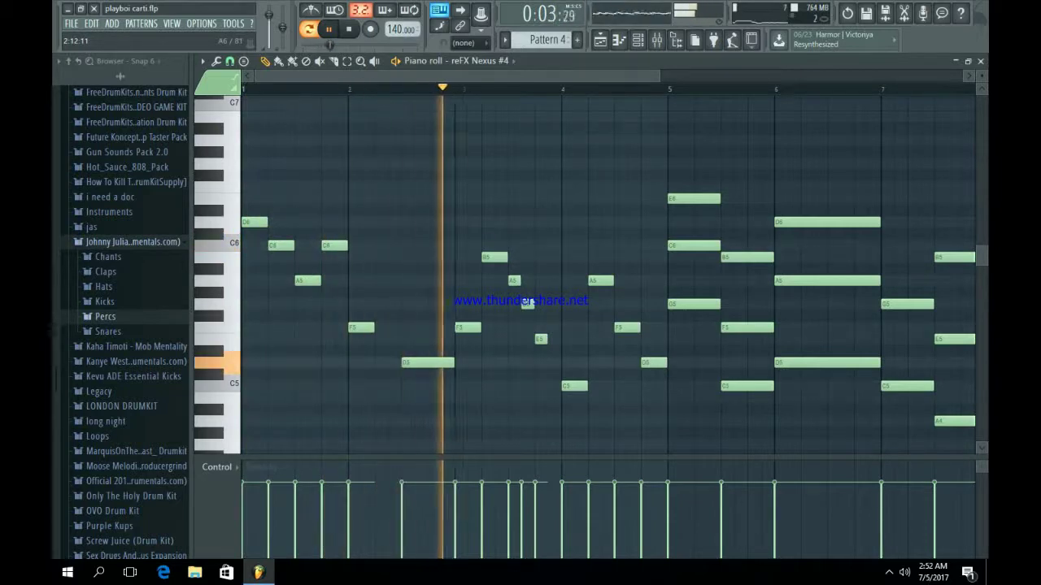
{"action": "scroll", "coordinate": [569, 277], "scroll_direction": "down", "scroll_amount": 3}
{"action": "scroll", "coordinate": [610, 277], "scroll_direction": "up", "scroll_amount": 1}
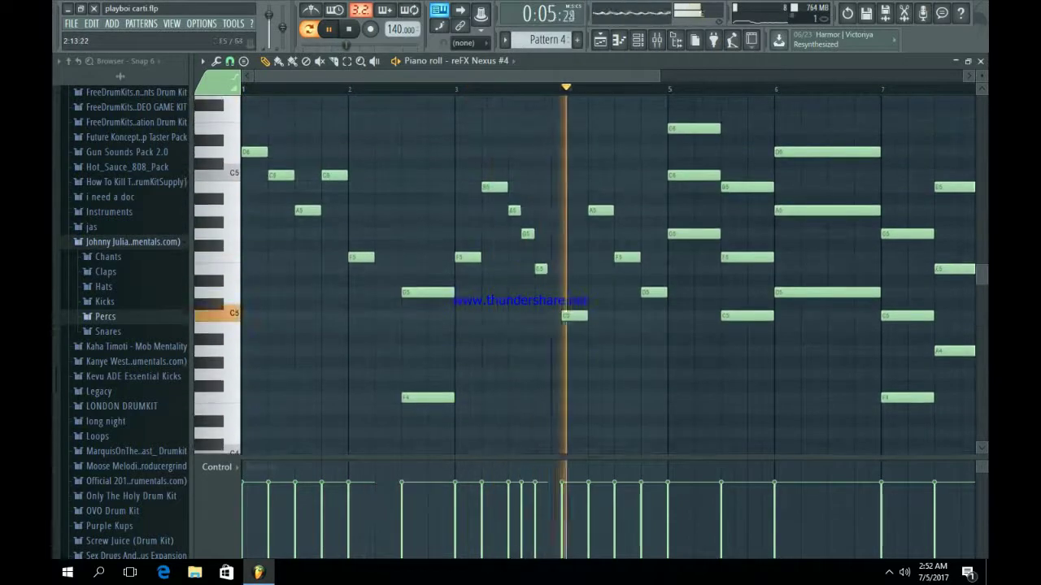
{"action": "key", "text": "space"}
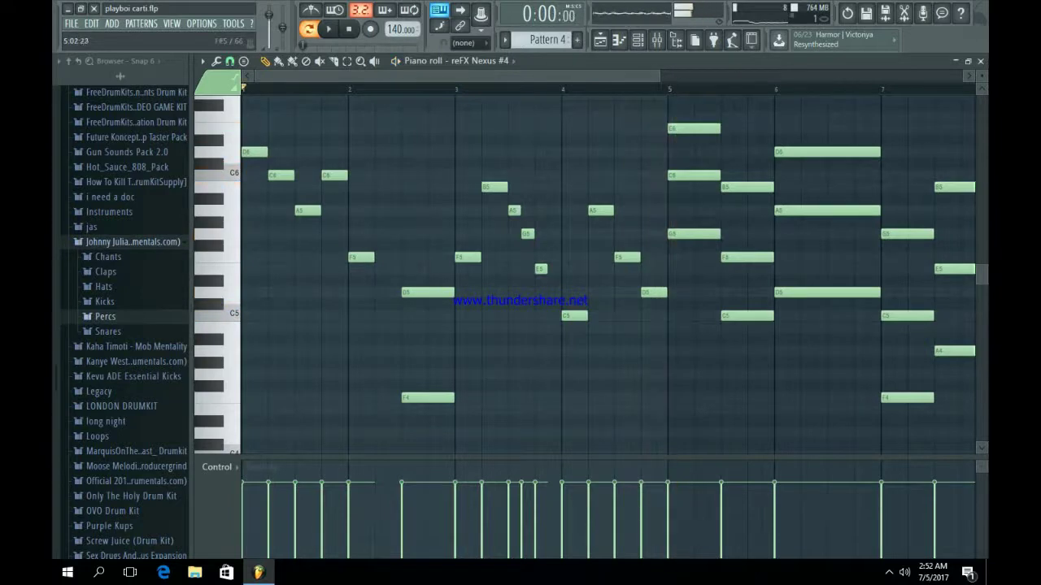
- Delete the Pattern 4 chord notes in bars 5 and 6 and most of those in bar 7
{"action": "right_click", "coordinate": [694, 175]}
{"action": "right_click", "coordinate": [694, 128]}
{"action": "scroll", "coordinate": [716, 195], "scroll_direction": "up", "scroll_amount": 1}
{"action": "right_click", "coordinate": [747, 218]}
{"action": "right_click", "coordinate": [813, 323]}
{"action": "right_click", "coordinate": [747, 347]}
{"action": "right_click", "coordinate": [813, 183]}
{"action": "right_click", "coordinate": [955, 218]}
{"action": "right_click", "coordinate": [955, 300]}
{"action": "right_click", "coordinate": [907, 347]}
{"action": "right_click", "coordinate": [908, 429]}
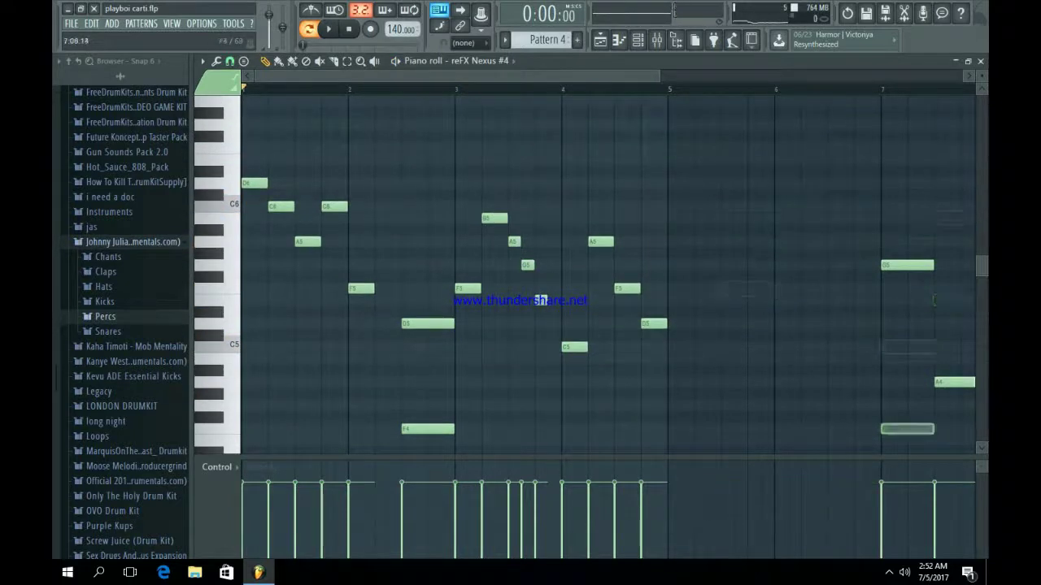
- Delete the remaining chord notes in bars 7 and 8 and the low F4 in bar 2
{"action": "left_click_drag", "start_coordinate": [650, 75], "coordinate": [785, 75]}
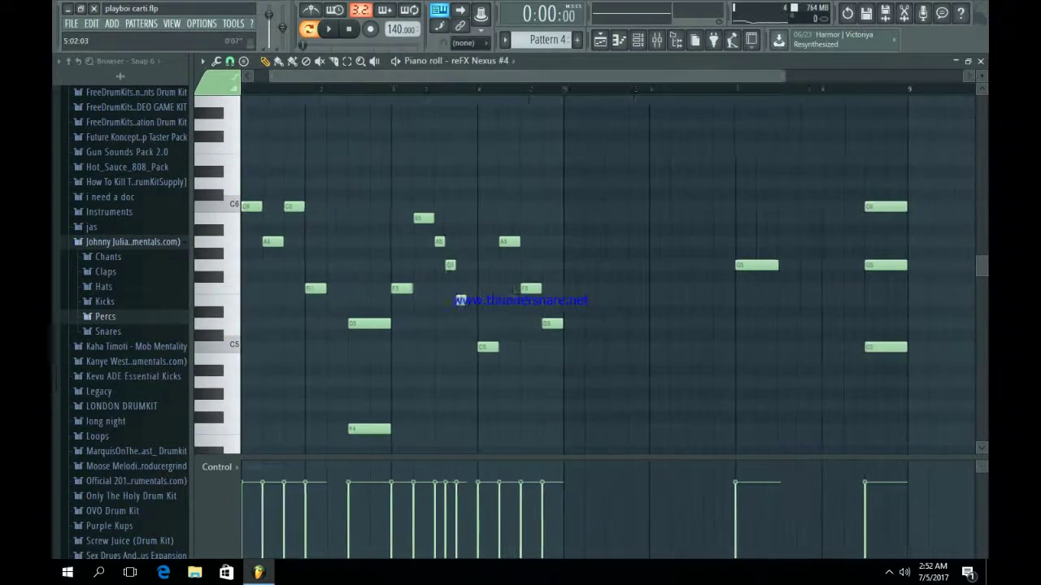
{"action": "right_click", "coordinate": [746, 265]}
{"action": "right_click", "coordinate": [870, 206]}
{"action": "right_click", "coordinate": [870, 265]}
{"action": "right_click", "coordinate": [870, 347]}
{"action": "scroll", "coordinate": [618, 317], "scroll_direction": "down", "scroll_amount": 4}
{"action": "right_click", "coordinate": [366, 289]}
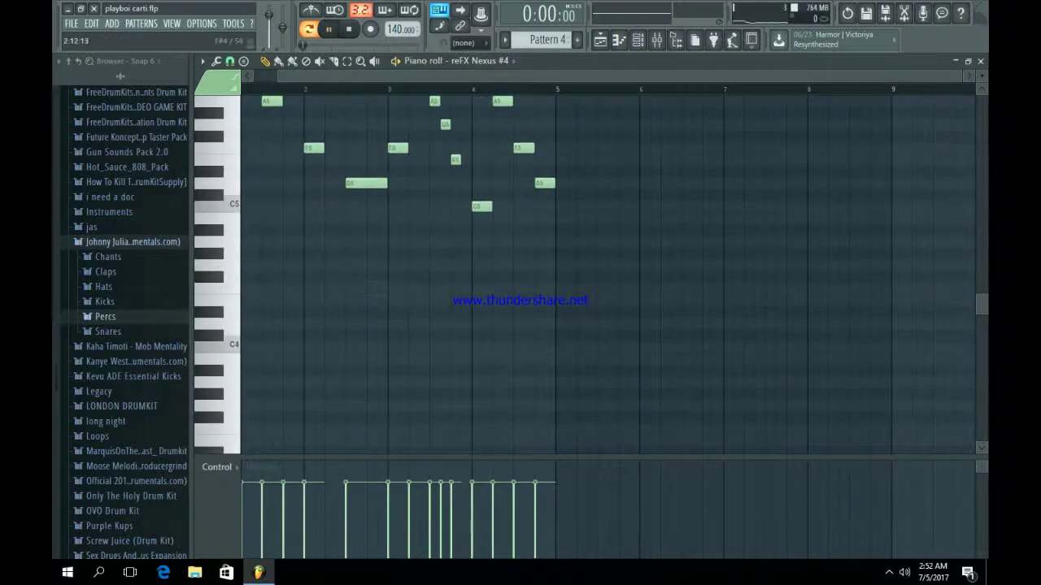
- Play back the four-bar melody and route the reFX Nexus #4 channel to mixer track 4
{"action": "scroll", "coordinate": [406, 268], "scroll_direction": "up", "scroll_amount": 3}
{"action": "key", "text": "space"}
{"action": "key", "text": "F6"}
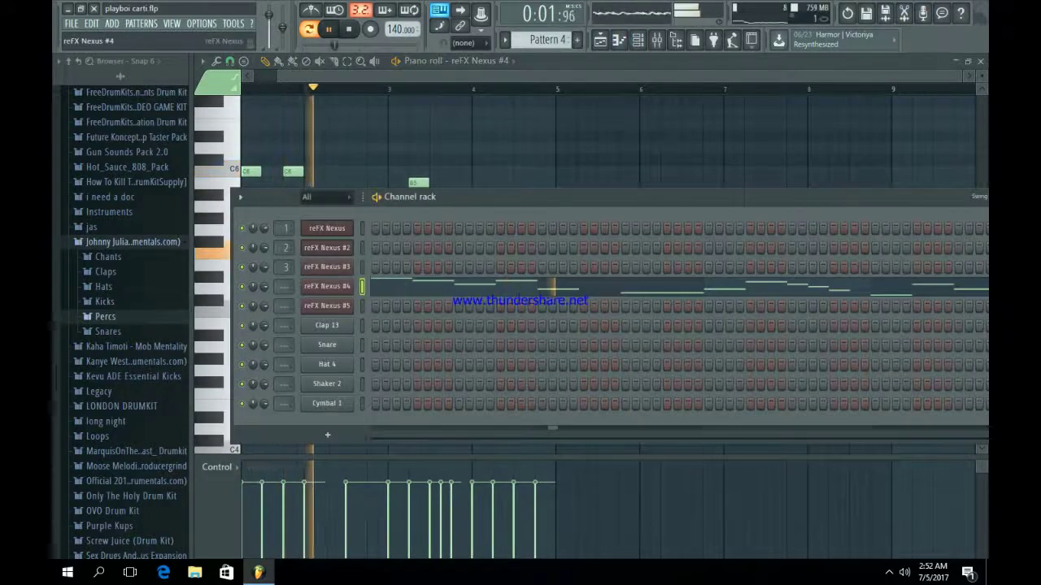
{"action": "left_click", "coordinate": [332, 286]}
{"action": "key", "text": "F9"}
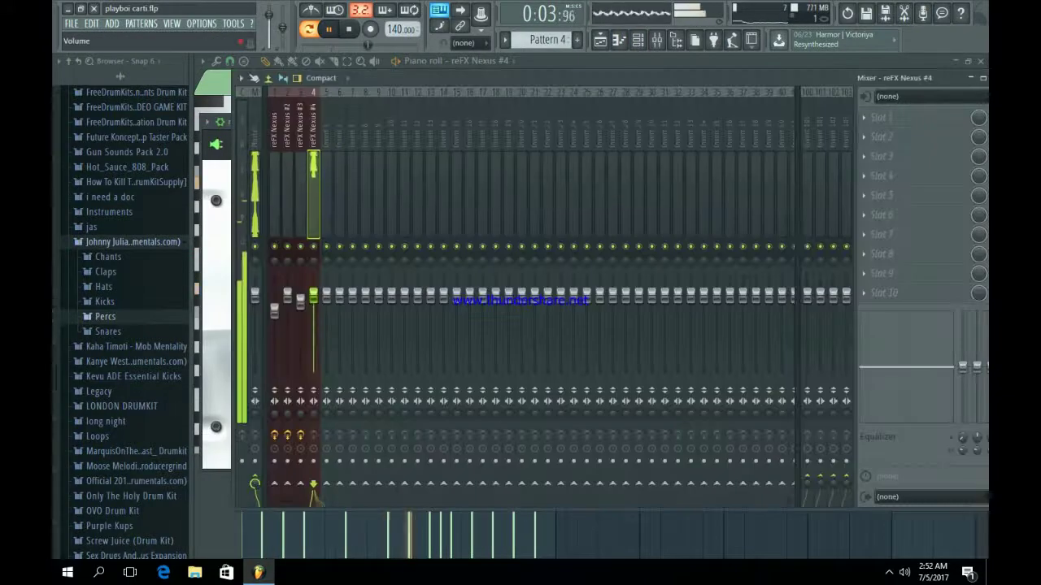
- Insert Fruity Parametric EQ 2 in slot 1 of the reFX Nexus #4 track and cut the low frequencies with band 1
{"action": "left_click", "coordinate": [881, 117]}
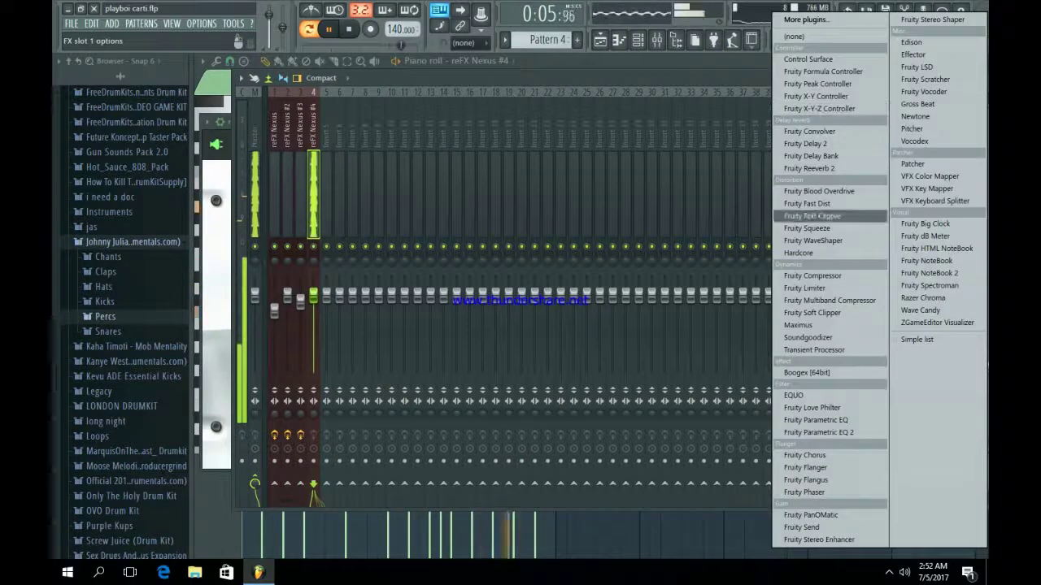
{"action": "left_click", "coordinate": [818, 432]}
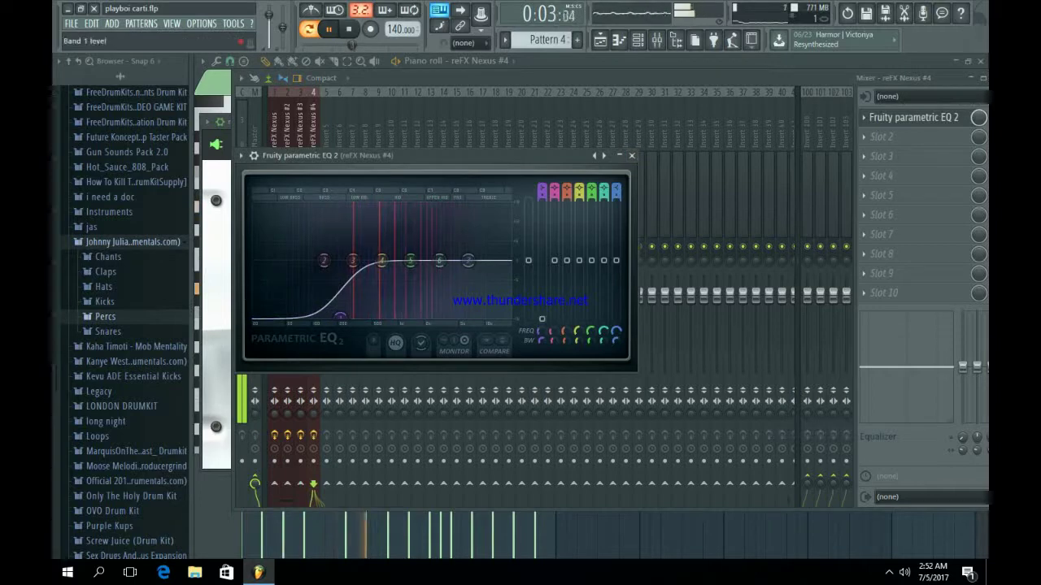
{"action": "left_click_drag", "start_coordinate": [542, 195], "coordinate": [543, 167]}
{"action": "left_click", "coordinate": [631, 155]}
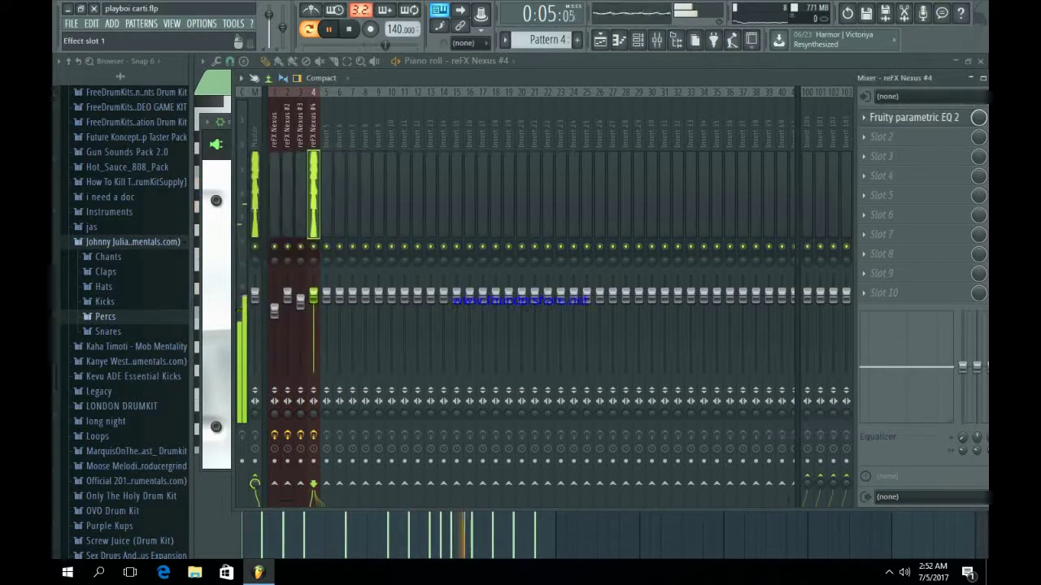
- Insert Fruity Formula Controller in slot 2 with the basic sine LFO preset and reduce its range knob b to about 0.78
{"action": "left_click", "coordinate": [881, 136]}
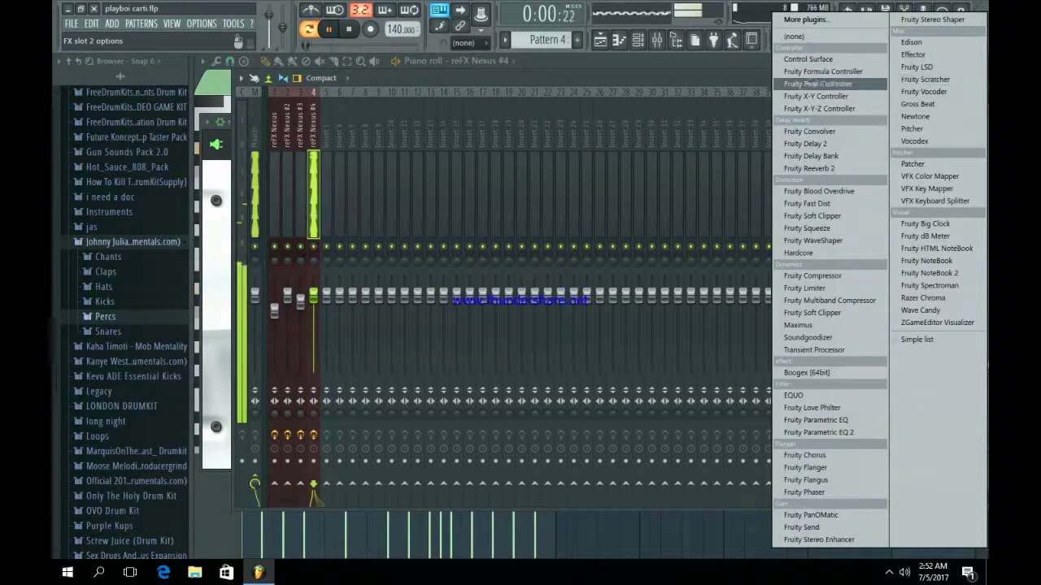
{"action": "left_click", "coordinate": [823, 71]}
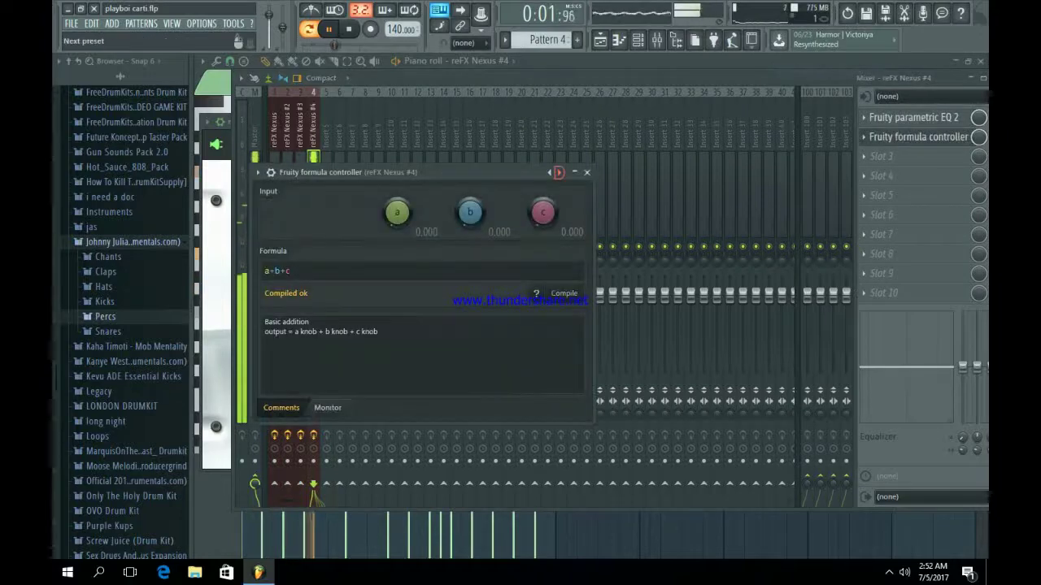
{"action": "left_click", "coordinate": [559, 172]}
{"action": "left_click", "coordinate": [590, 229]}
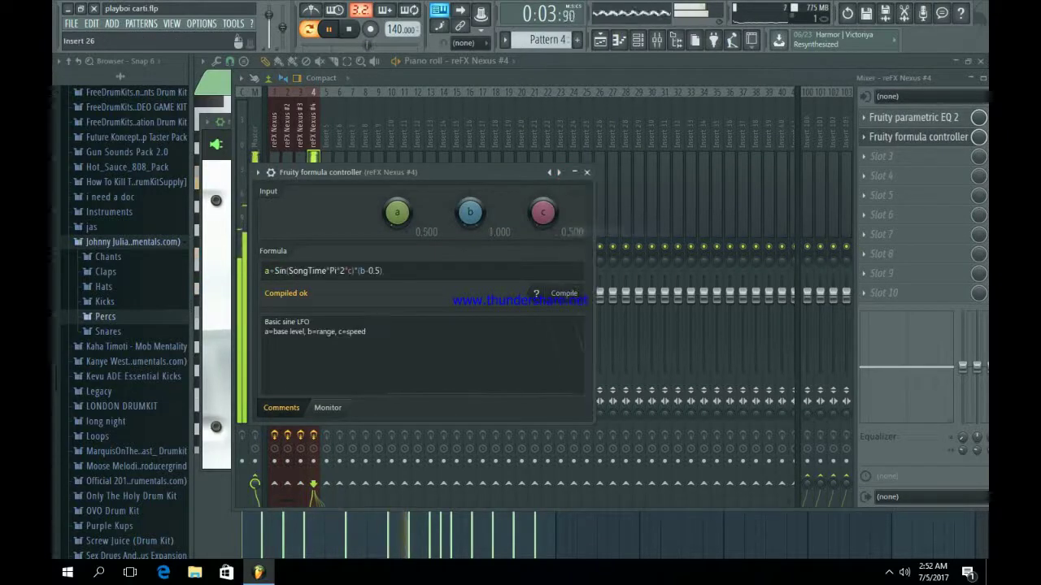
{"action": "left_click_drag", "start_coordinate": [470, 212], "coordinate": [483, 214]}
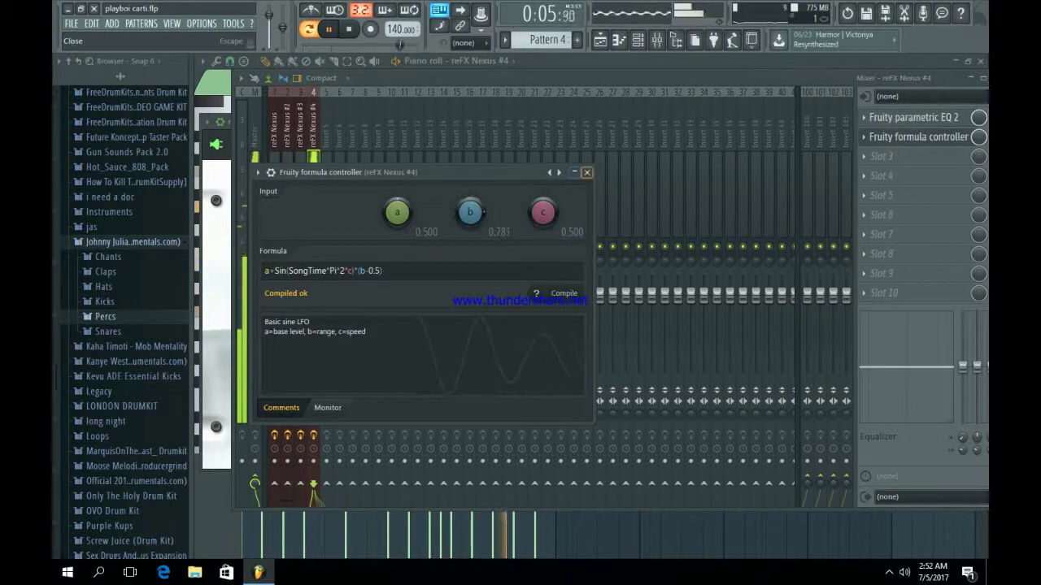
{"action": "left_click", "coordinate": [587, 172]}
- Link the reFX Nexus #4 track's panning to the internal controller Formula ctrl - Out
{"action": "right_click", "coordinate": [314, 261]}
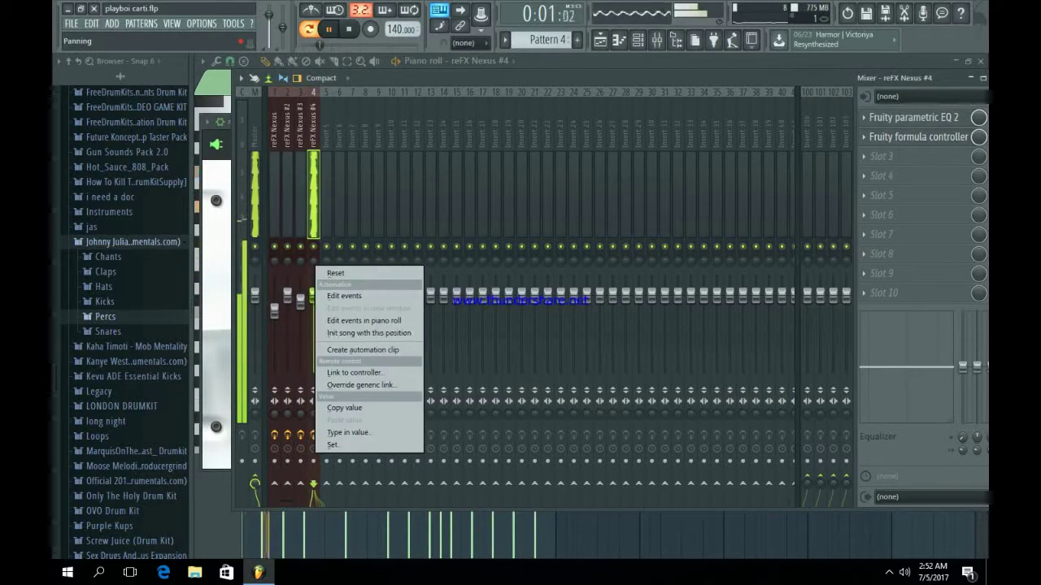
{"action": "left_click", "coordinate": [349, 369]}
{"action": "left_click", "coordinate": [521, 280]}
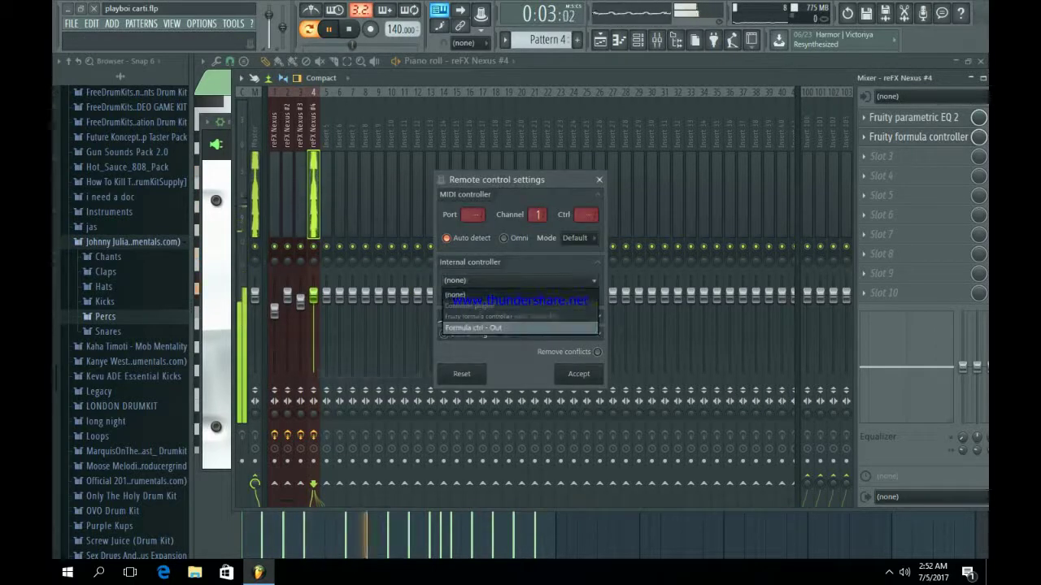
{"action": "left_click", "coordinate": [480, 328]}
{"action": "left_click", "coordinate": [578, 373]}
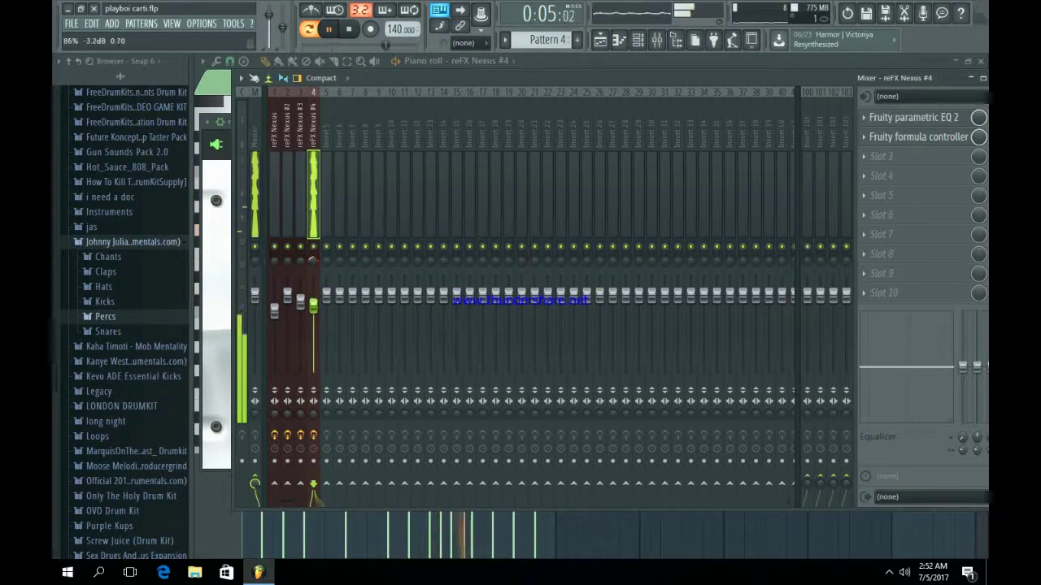
- Insert Fruity Chorus in slot 3 of the reFX Nexus #4 track and lower its mix level to about 64%
{"action": "left_click", "coordinate": [895, 156]}
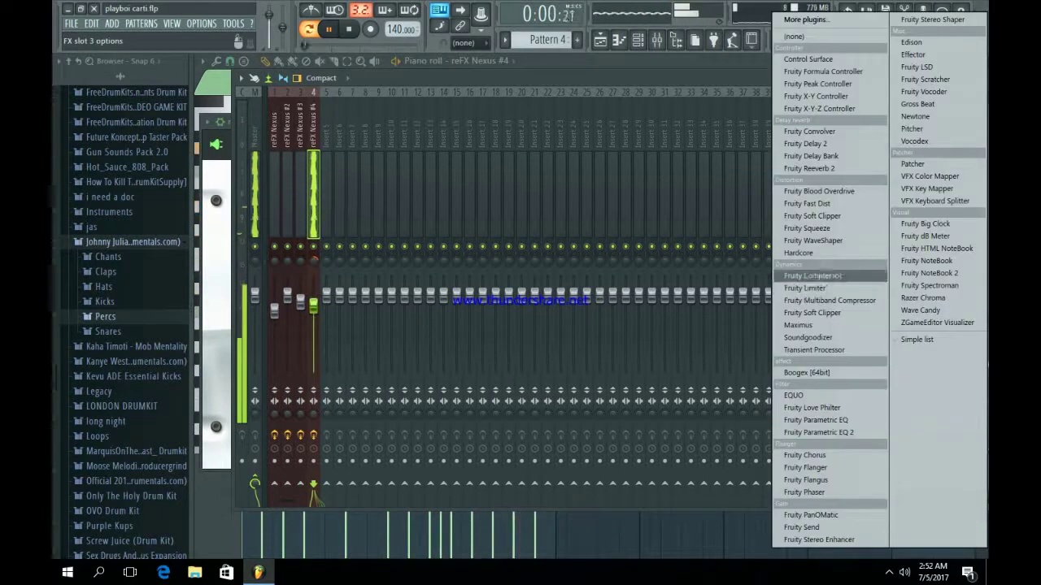
{"action": "left_click", "coordinate": [805, 455]}
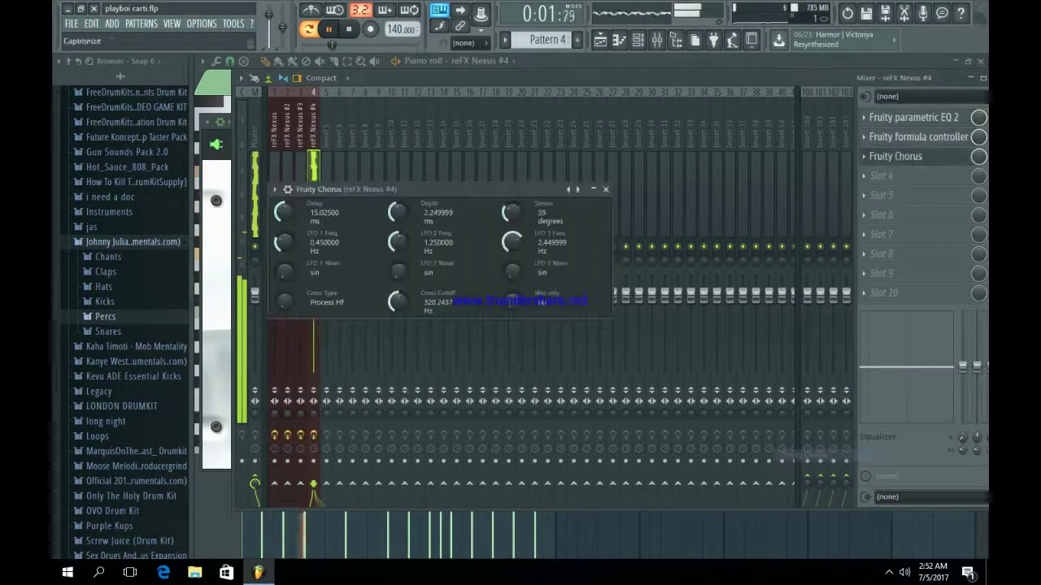
{"action": "key", "text": "Escape"}
{"action": "left_click_drag", "start_coordinate": [979, 156], "coordinate": [978, 175]}
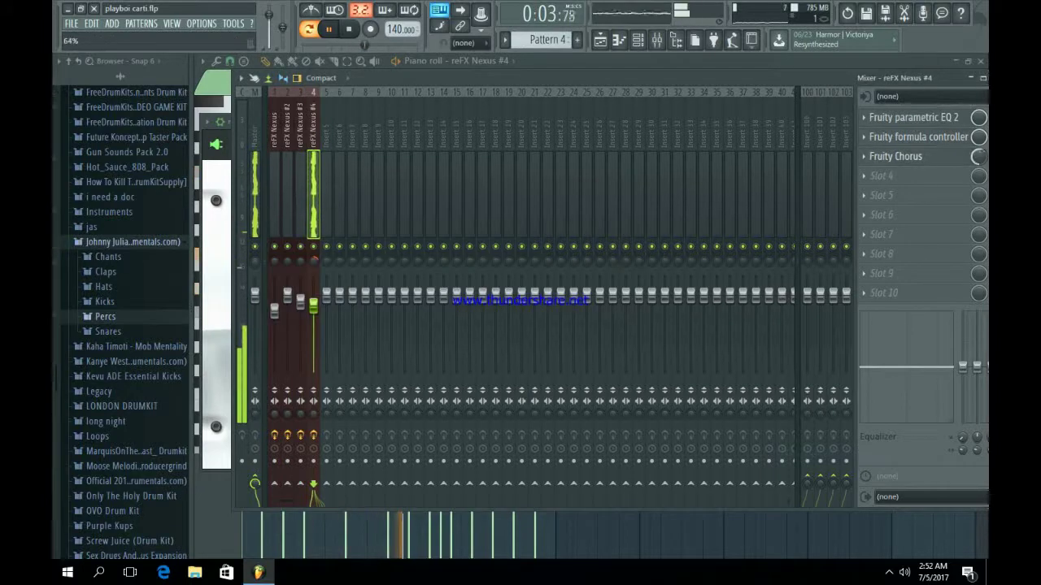
- Insert Fruity Reeverb 2 in slot 4 of the reFX Nexus #4 track and adjust its high cut and decay
{"action": "left_click", "coordinate": [881, 176]}
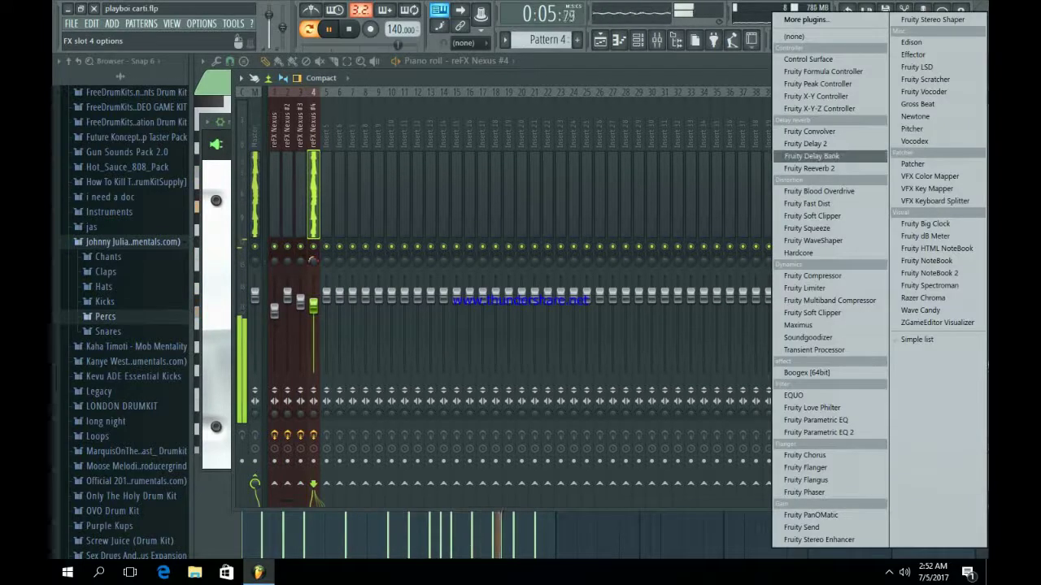
{"action": "left_click", "coordinate": [813, 155]}
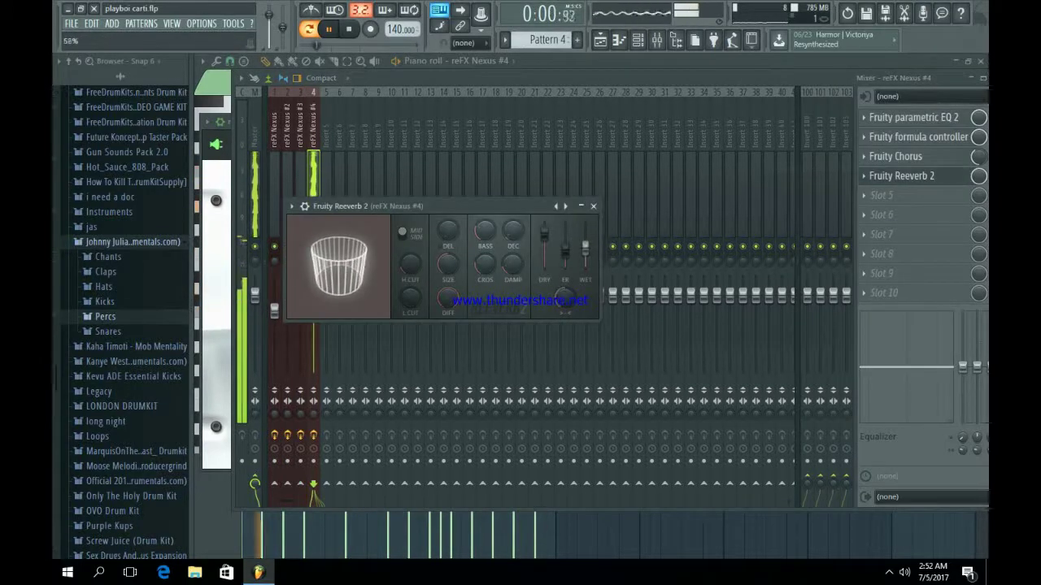
{"action": "left_click_drag", "start_coordinate": [410, 264], "coordinate": [410, 248]}
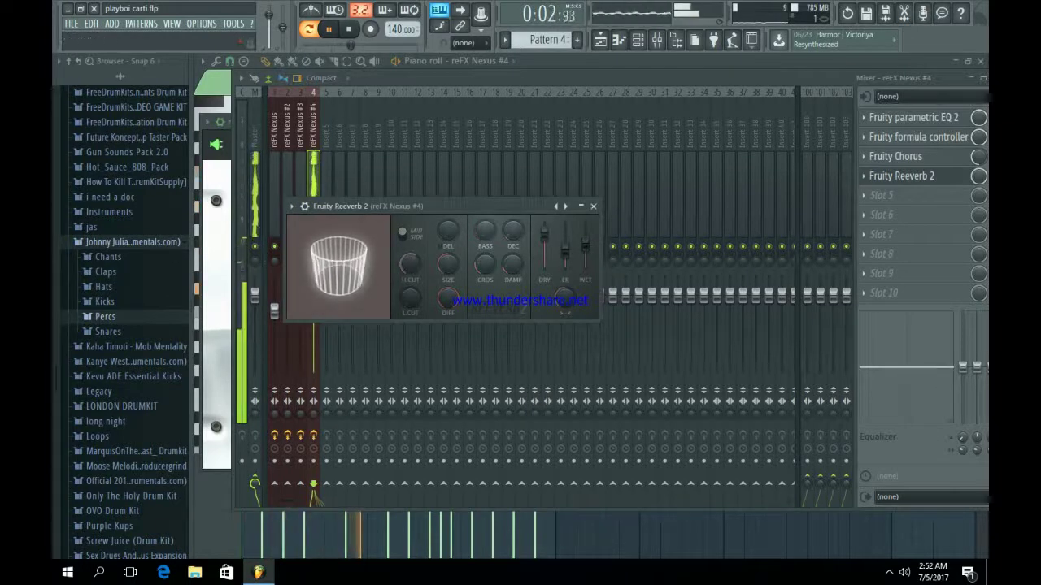
{"action": "left_click_drag", "start_coordinate": [512, 231], "coordinate": [513, 217]}
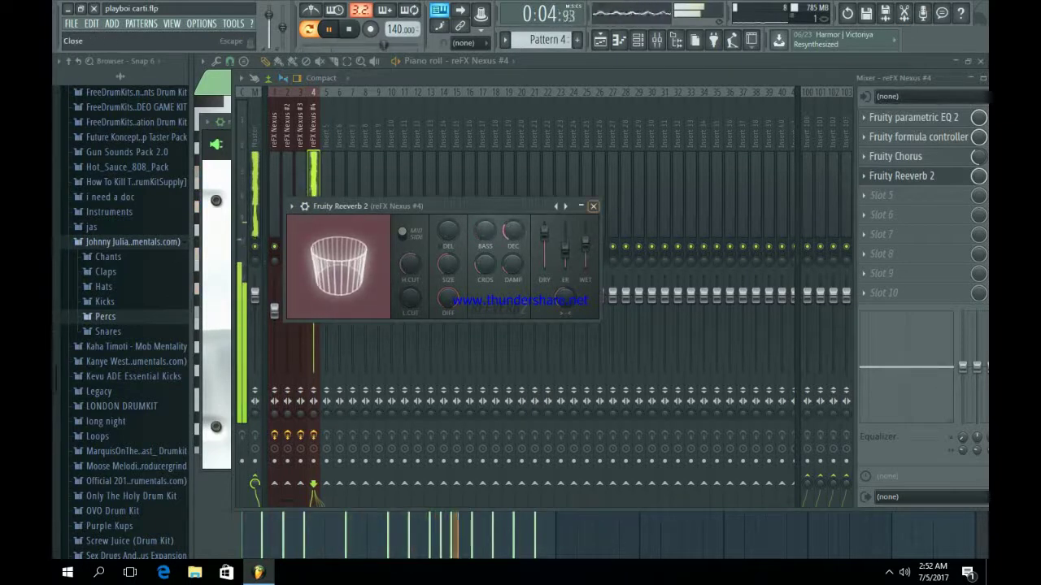
{"action": "left_click", "coordinate": [593, 205]}
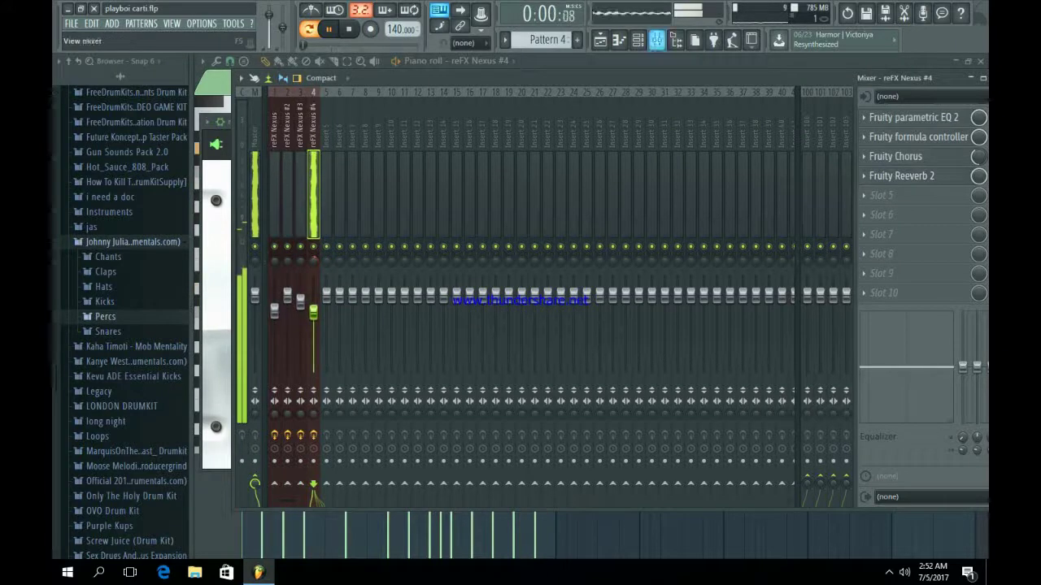
- Place Pattern 4 on playlist track 4 at bar 1 and repeat it at bar 5 to fill eight bars
{"action": "left_click", "coordinate": [600, 40]}
{"action": "left_click", "coordinate": [308, 224]}
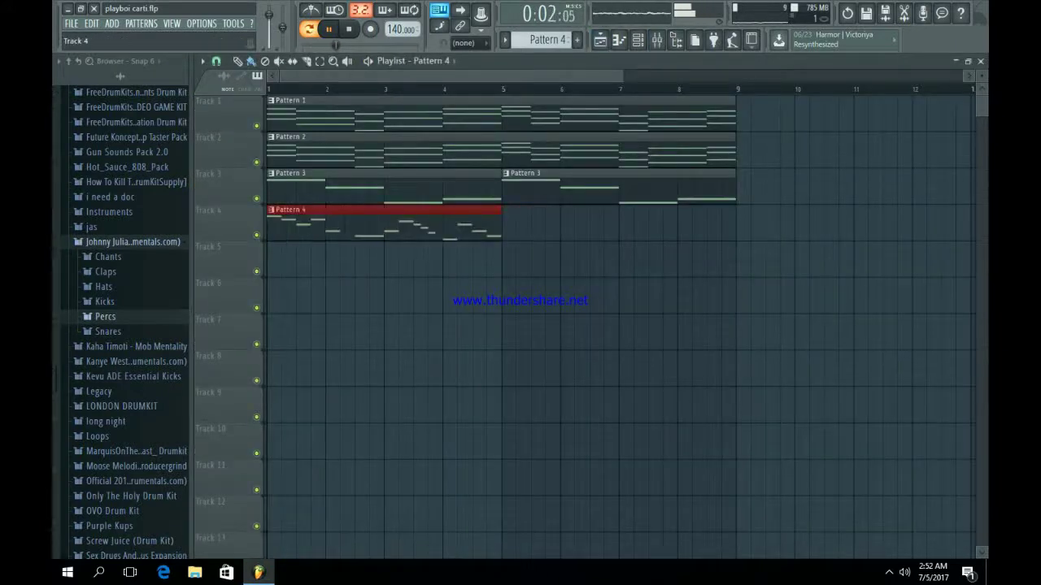
{"action": "key", "text": "ctrl+b"}
{"action": "key", "text": "ctrl+d"}
- Play the full arrangement while lowering the reFX Nexus #3 mixer level and raising reFX Nexus #4 to about 98%
{"action": "key", "text": "space"}
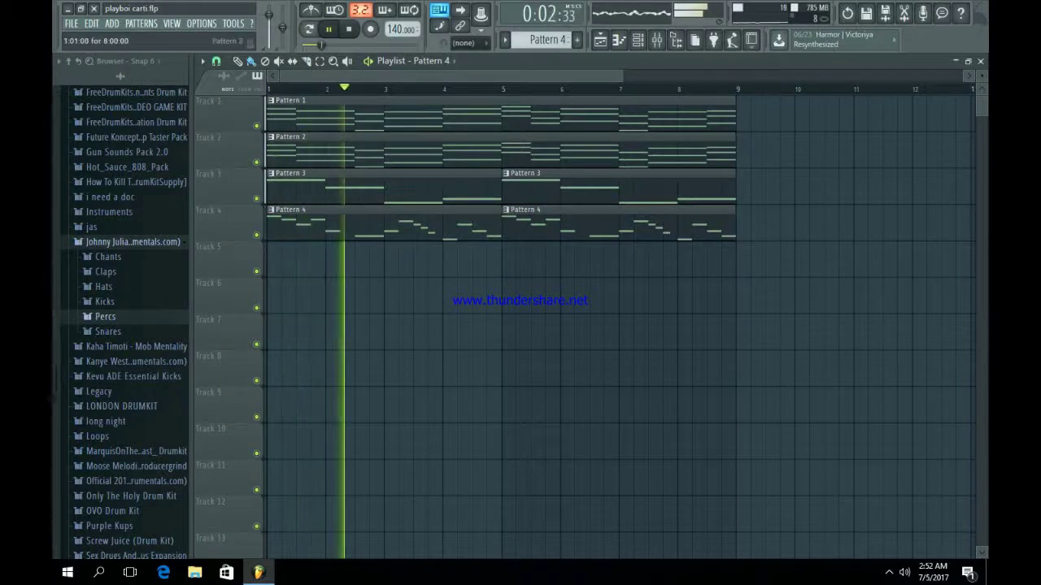
{"action": "key", "text": "F9"}
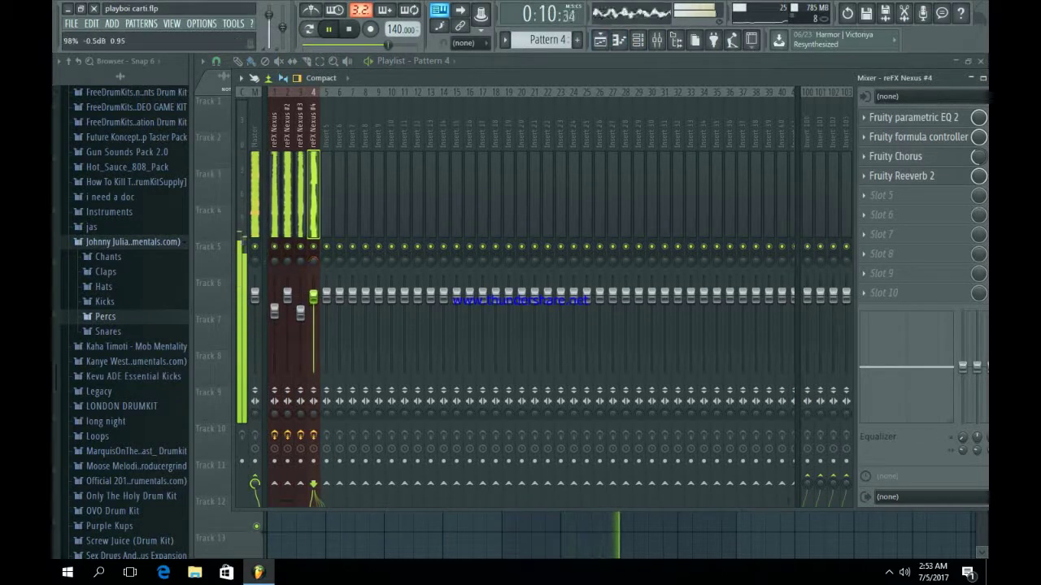
{"action": "left_click", "coordinate": [601, 40]}
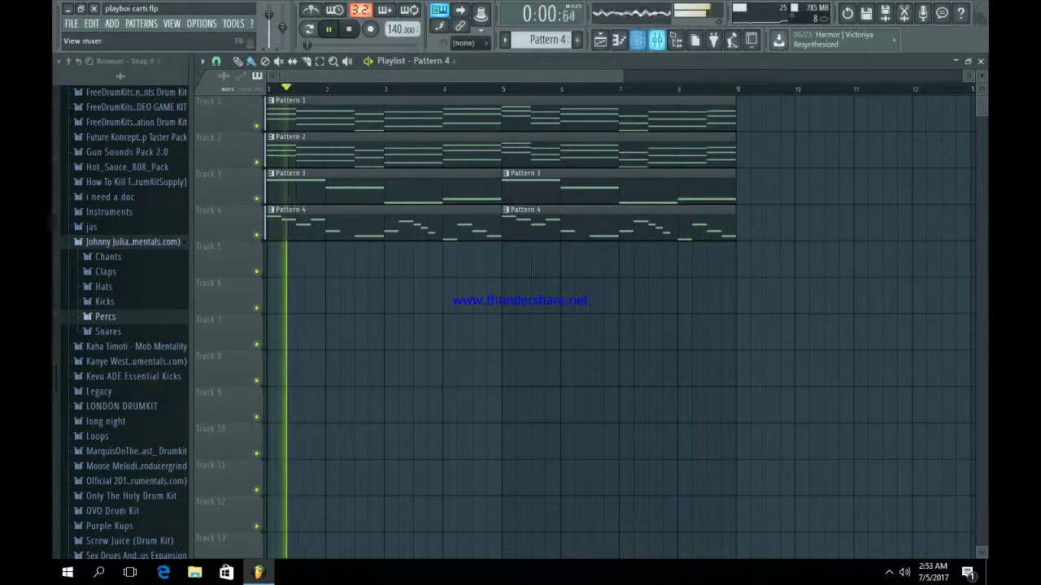
- Stop playback, create Pattern 5 and copy the Pattern 2 chord notes into its reFX Nexus #5 channel
{"action": "left_click", "coordinate": [637, 39]}
{"action": "key", "text": "space"}
{"action": "left_click", "coordinate": [576, 40]}
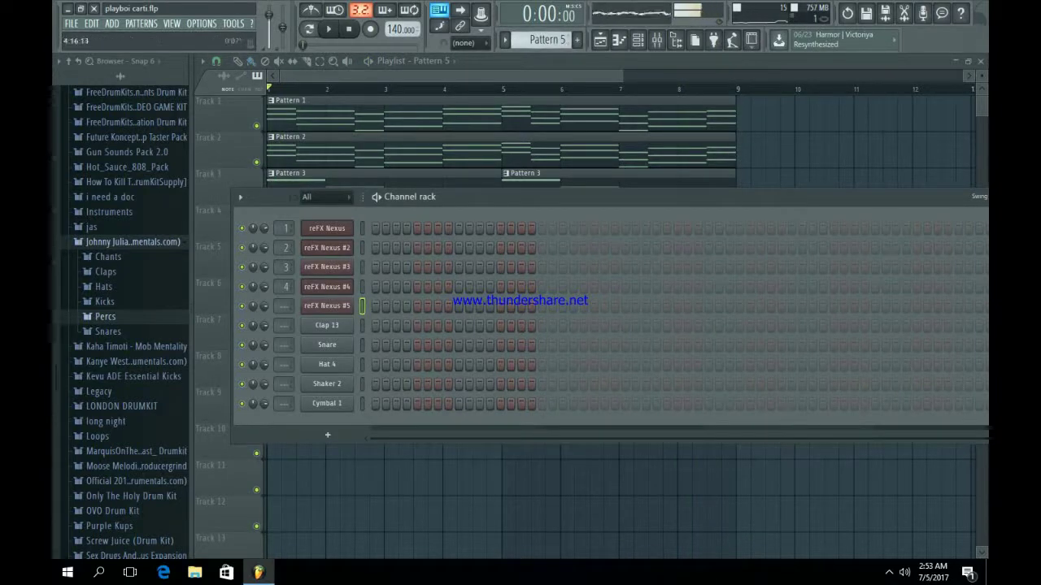
{"action": "scroll", "coordinate": [540, 40], "scroll_direction": "up", "scroll_amount": 3}
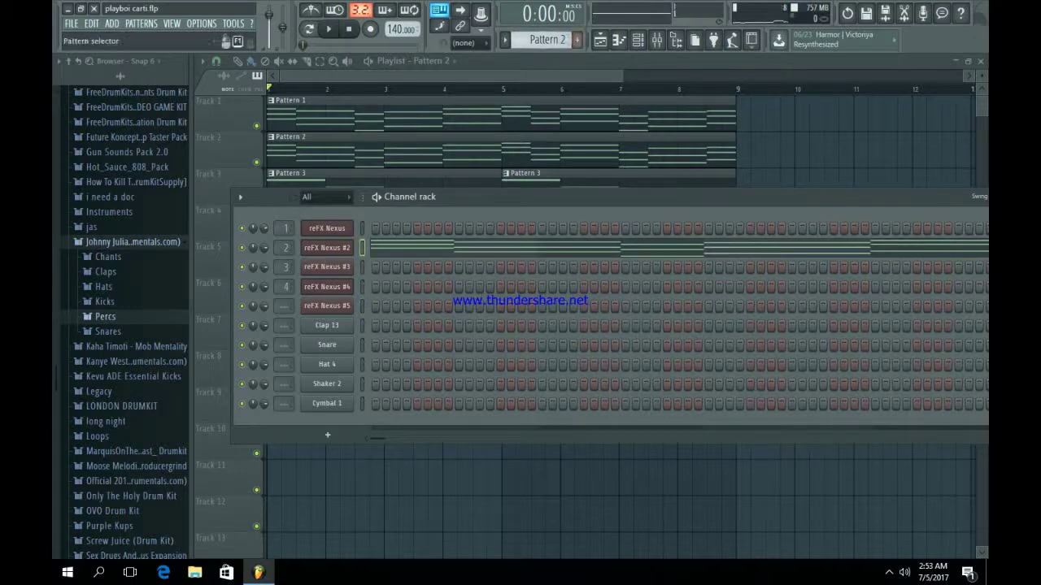
{"action": "scroll", "coordinate": [541, 40], "scroll_direction": "down", "scroll_amount": 3}
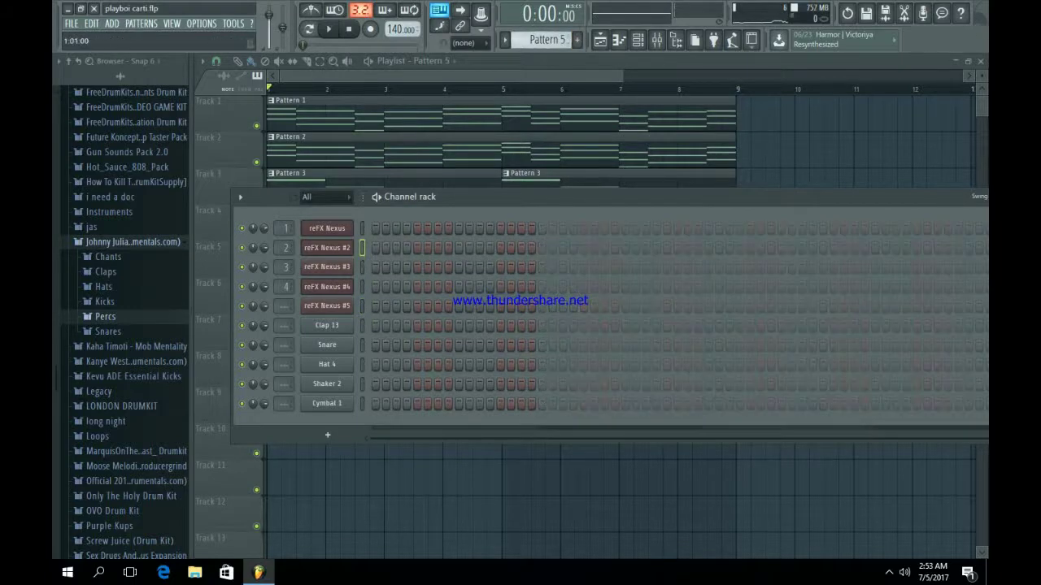
{"action": "left_click", "coordinate": [362, 307]}
{"action": "key", "text": "ctrl+v"}
- Thin the copied chords in the first two bars of the reFX Nexus #5 piano roll to single half-bar melody notes
{"action": "left_click", "coordinate": [380, 308]}
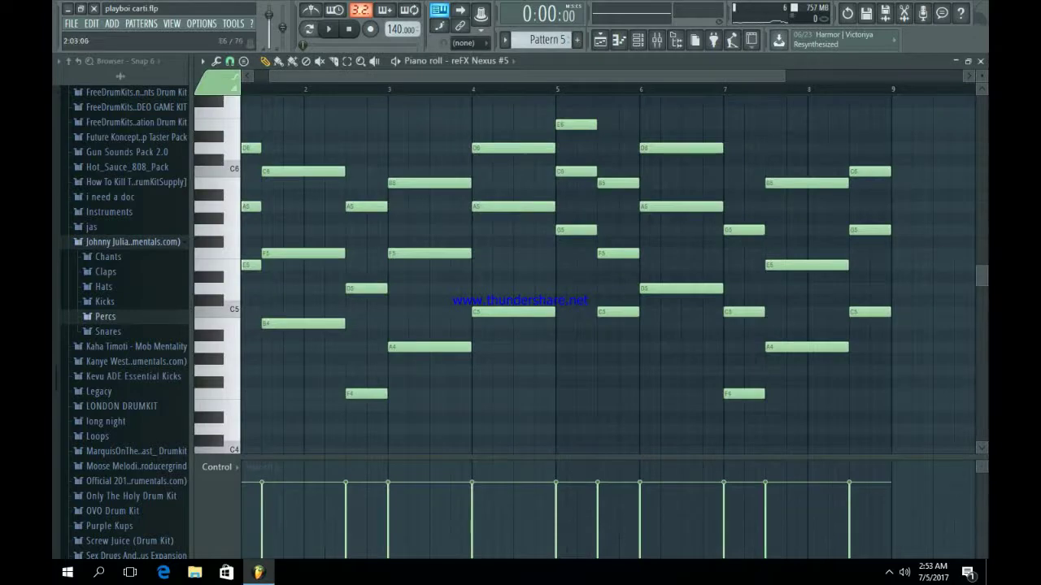
{"action": "left_click_drag", "start_coordinate": [315, 76], "coordinate": [293, 75]}
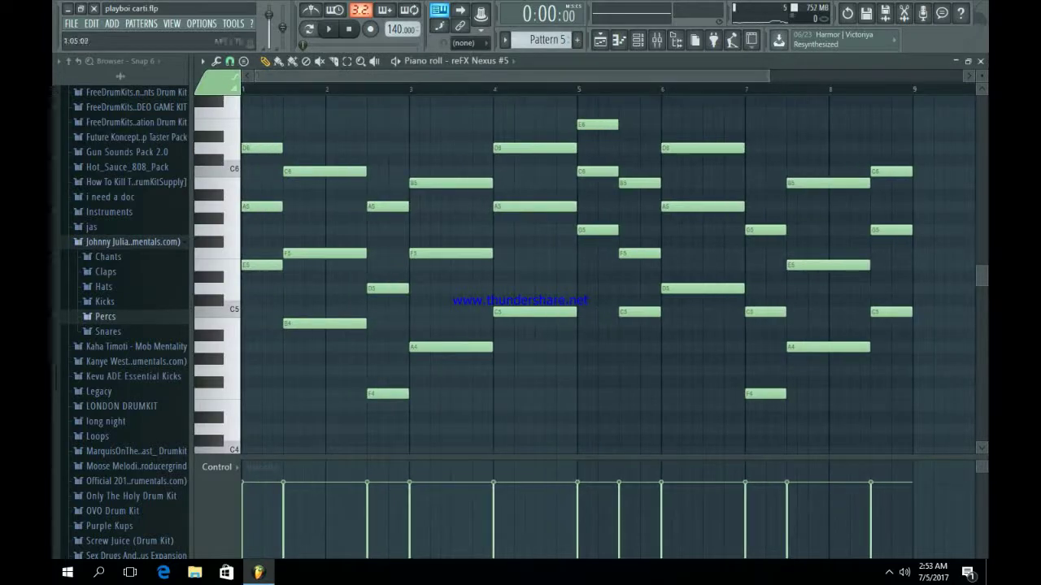
{"action": "right_click", "coordinate": [262, 206]}
{"action": "right_click", "coordinate": [250, 265]}
{"action": "left_click", "coordinate": [266, 148]}
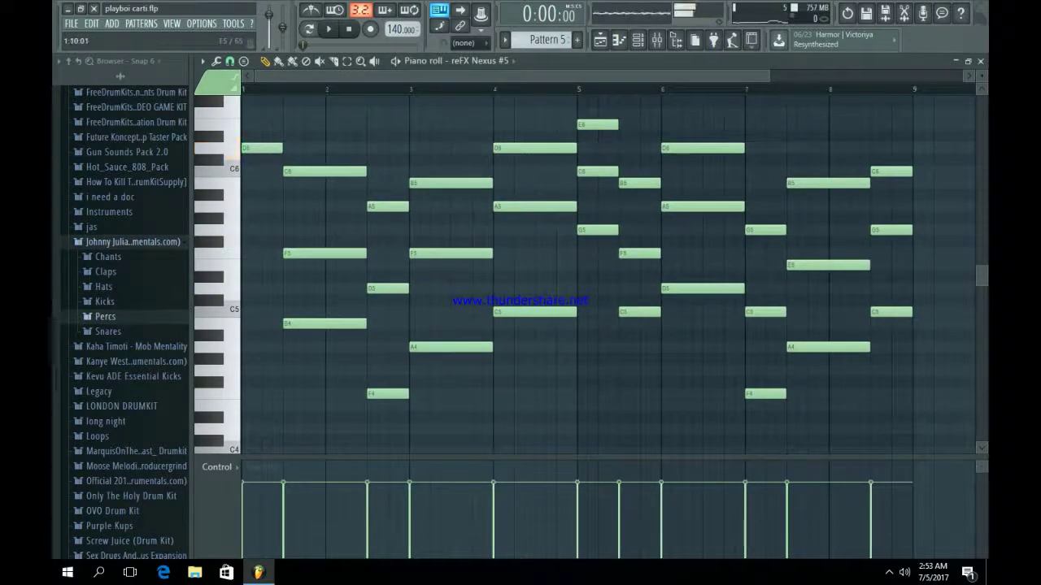
{"action": "right_click", "coordinate": [362, 253]}
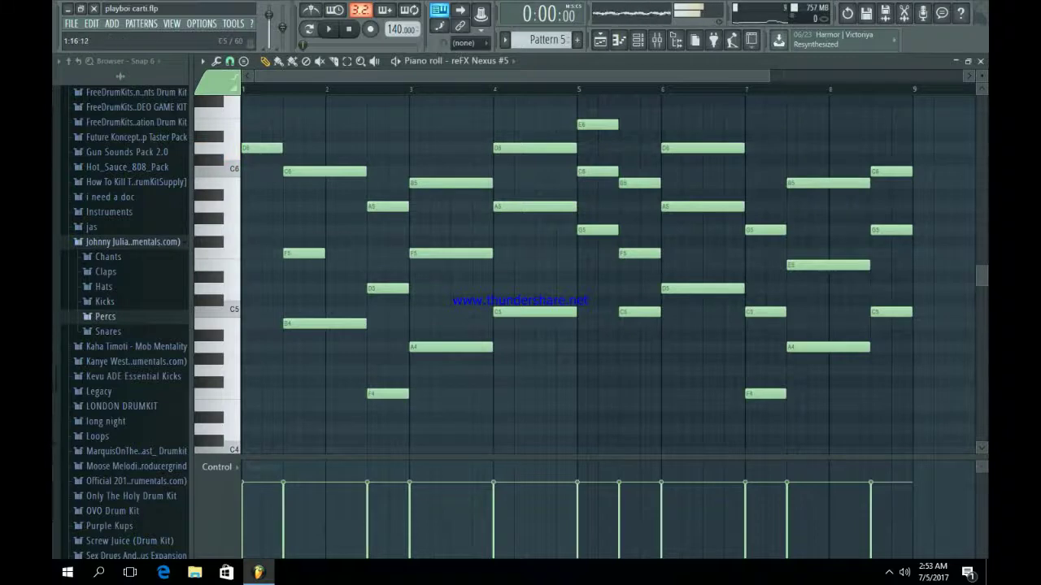
{"action": "right_click", "coordinate": [323, 324]}
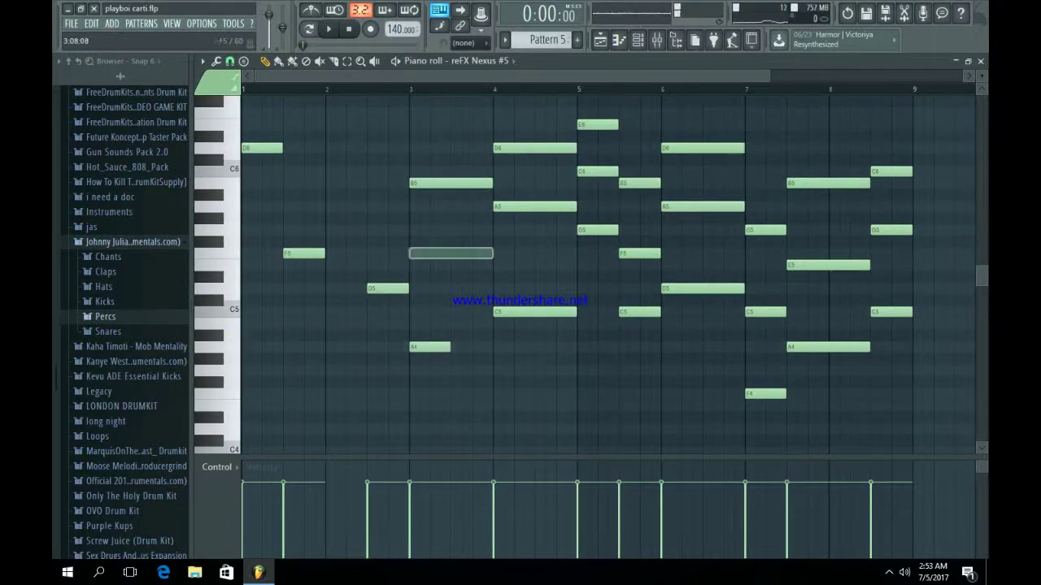
- Reduce the remaining chords through bar 8 to single half-bar notes and place Pattern 5 on playlist track 5 at bar 1
{"action": "right_click", "coordinate": [428, 183]}
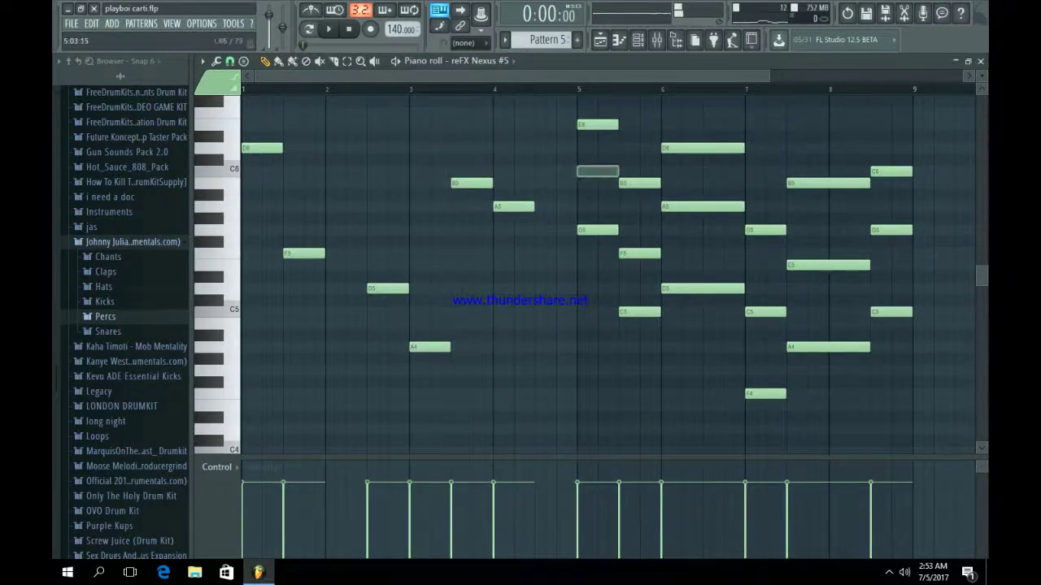
{"action": "right_click", "coordinate": [593, 125]}
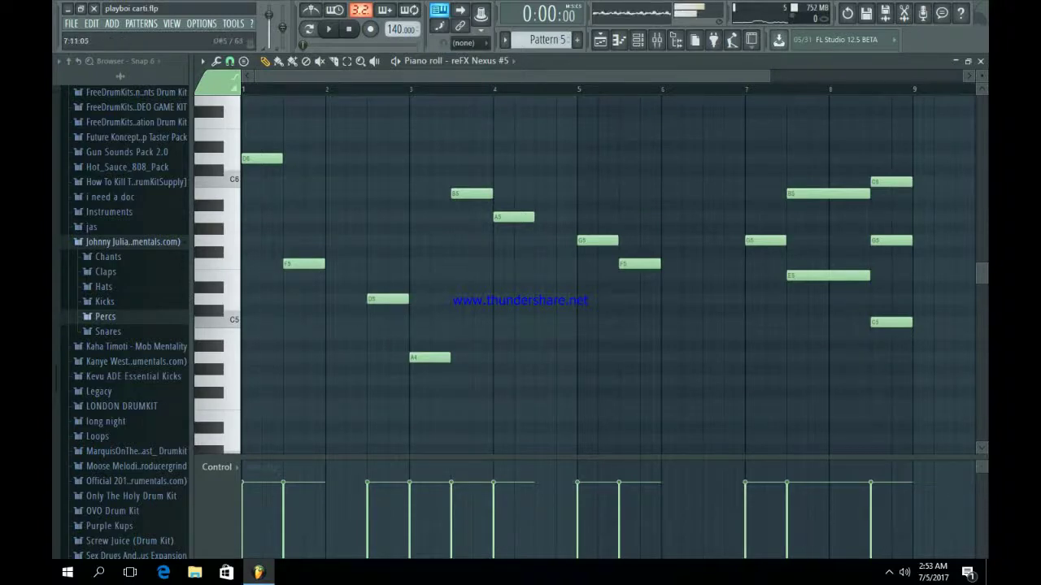
{"action": "left_click_drag", "start_coordinate": [867, 276], "coordinate": [827, 276]}
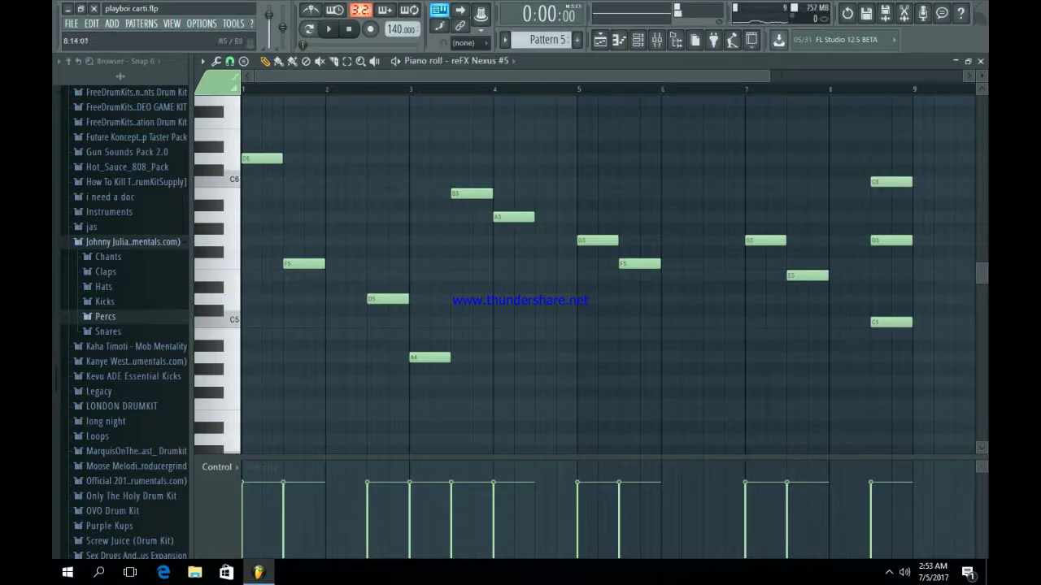
{"action": "left_click", "coordinate": [600, 39]}
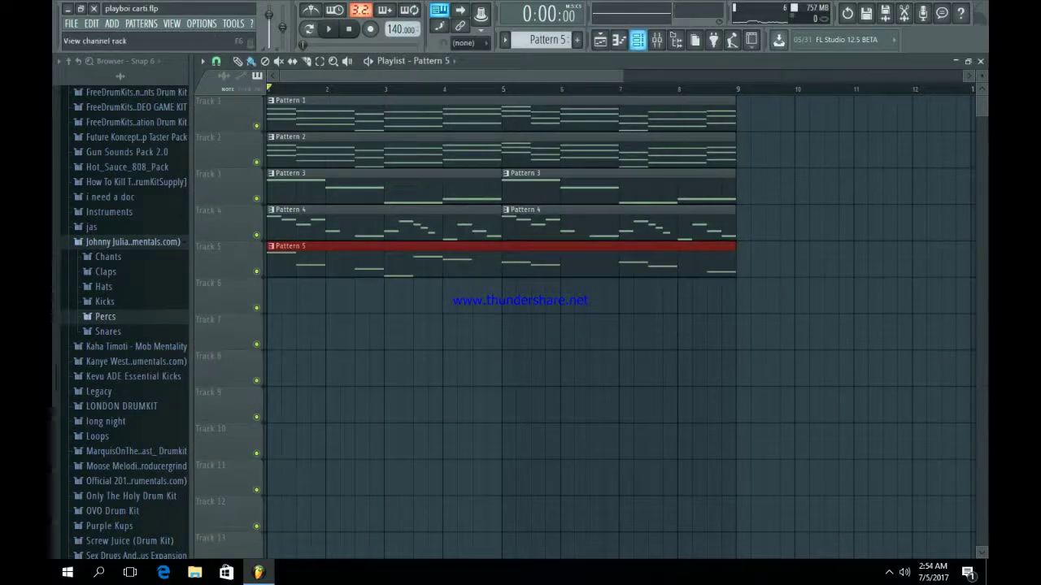
- Route reFX Nexus #5 to mixer track 5 and lower its level while playing the arrangement
{"action": "left_click", "coordinate": [638, 39]}
{"action": "left_click", "coordinate": [327, 306]}
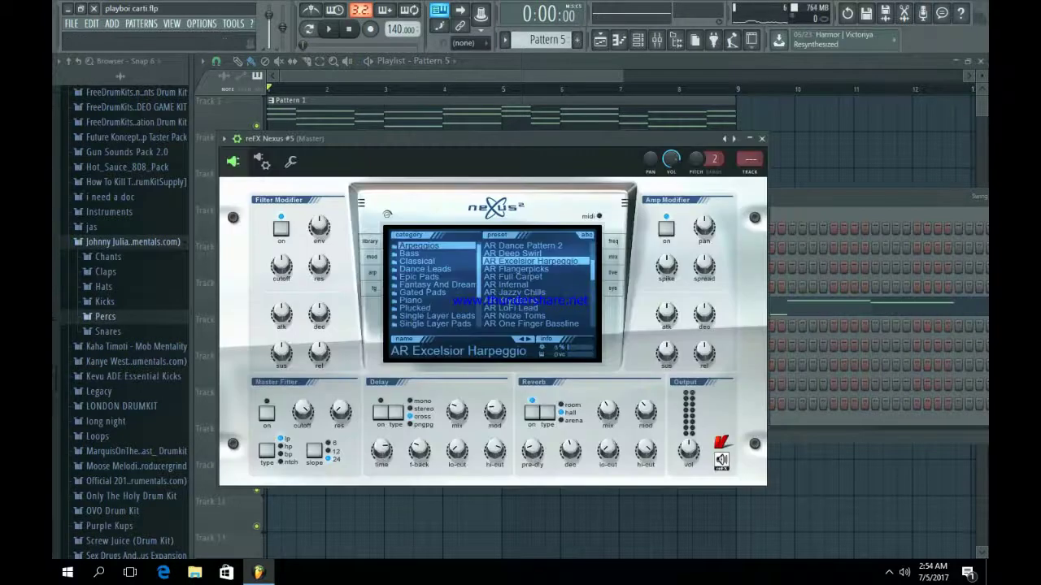
{"action": "key", "text": "F9"}
{"action": "key", "text": "space"}
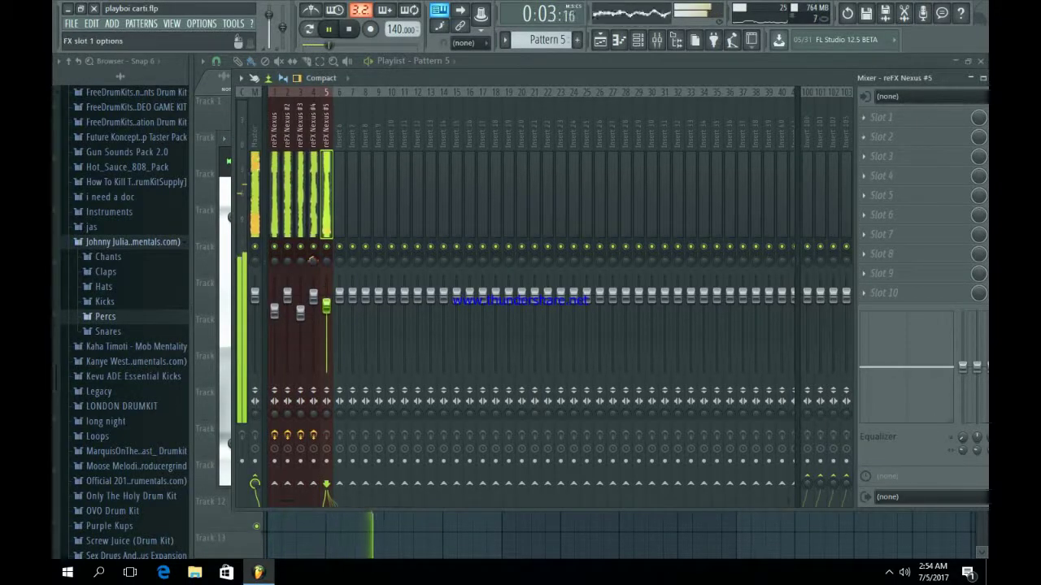
- Insert Fruity Stereo Shaper in slot 1 of the reFX Nexus #5 track and apply its Stereoize 2 effects preset
{"action": "left_click", "coordinate": [863, 117]}
{"action": "left_click", "coordinate": [936, 20]}
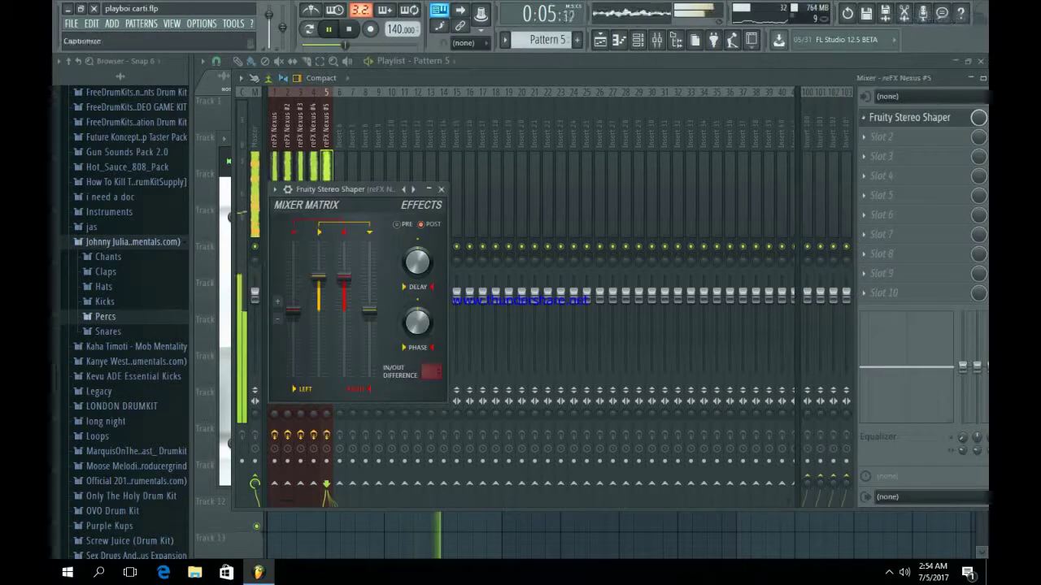
{"action": "right_click", "coordinate": [415, 190]}
{"action": "mouse_move", "coordinate": [443, 204]}
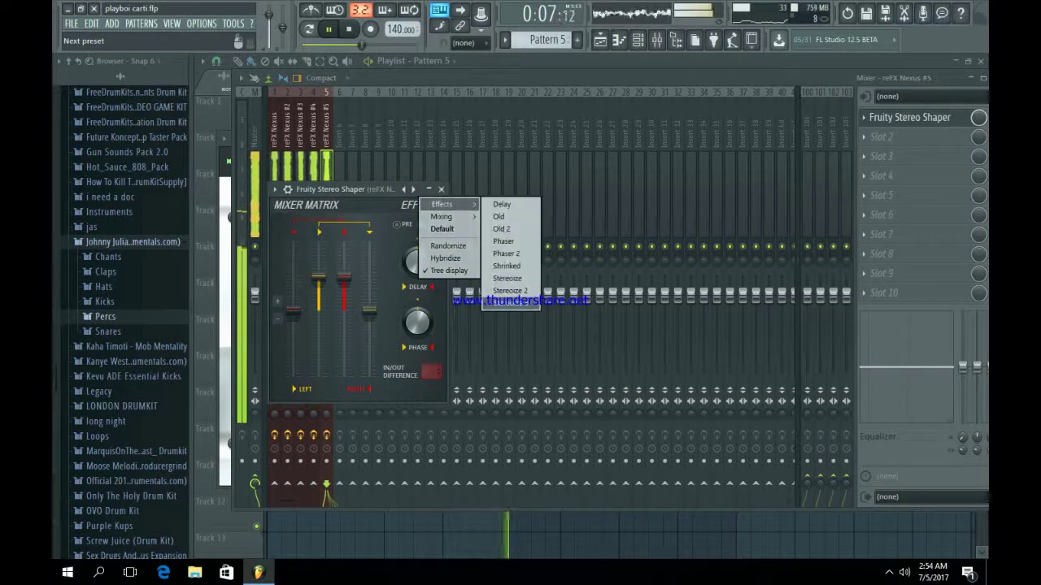
{"action": "left_click", "coordinate": [509, 290]}
{"action": "left_click", "coordinate": [441, 189]}
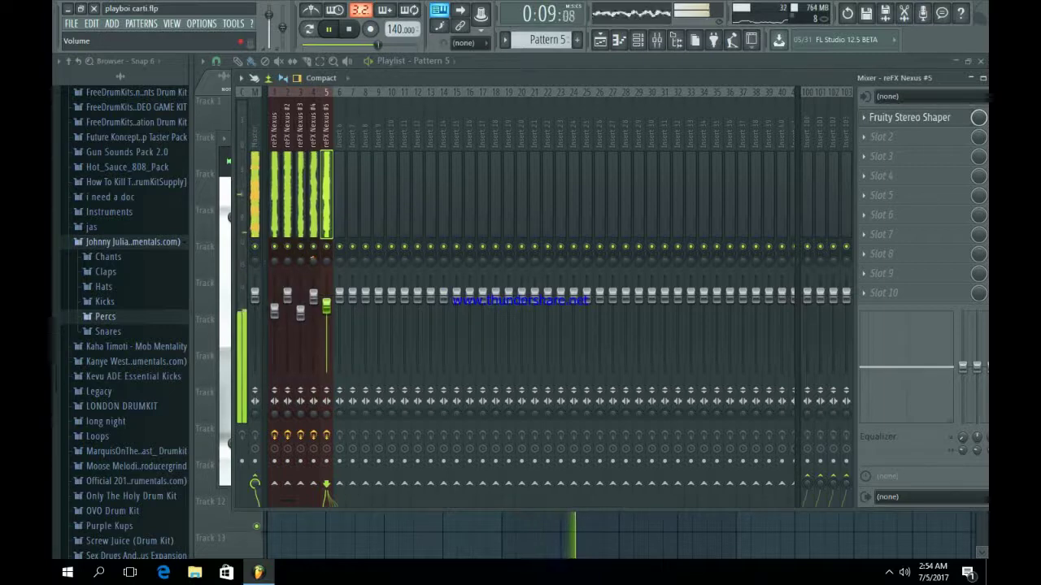
{"action": "left_click", "coordinate": [600, 40]}
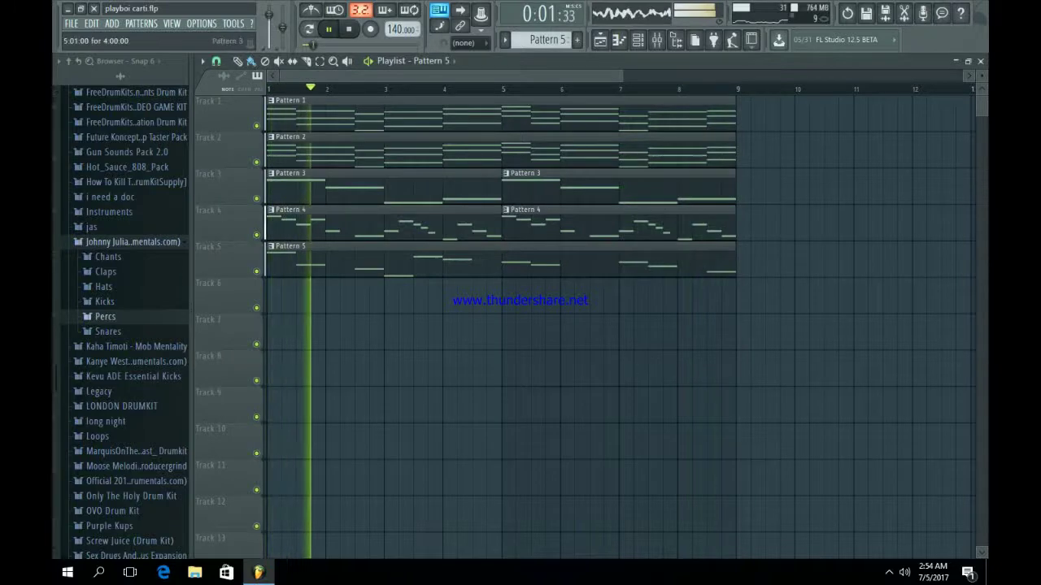
{"action": "left_click_drag", "start_coordinate": [621, 76], "coordinate": [699, 76]}
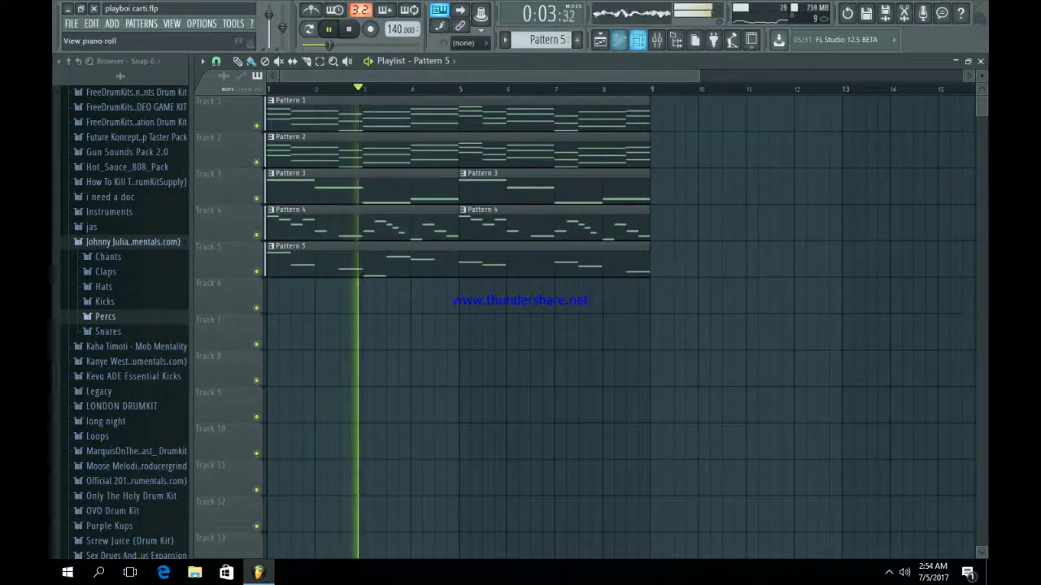
{"action": "left_click", "coordinate": [619, 40]}
{"action": "left_click", "coordinate": [619, 40]}
{"action": "left_click", "coordinate": [656, 40]}
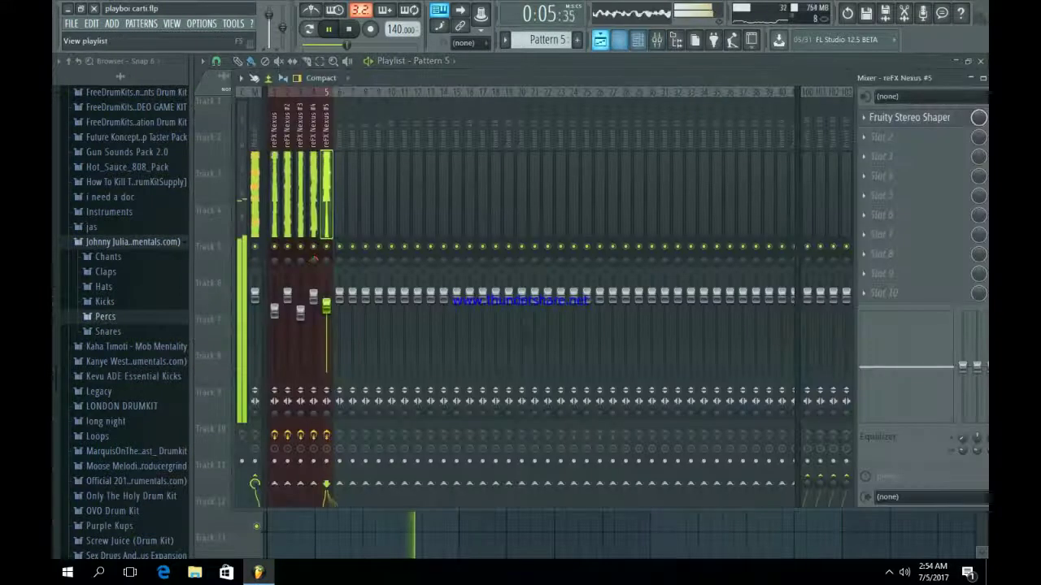
{"action": "left_click", "coordinate": [600, 40]}
- Create Pattern 6 and add Clap 13 hits on step 9 of each of its four bars
{"action": "left_click", "coordinate": [637, 40]}
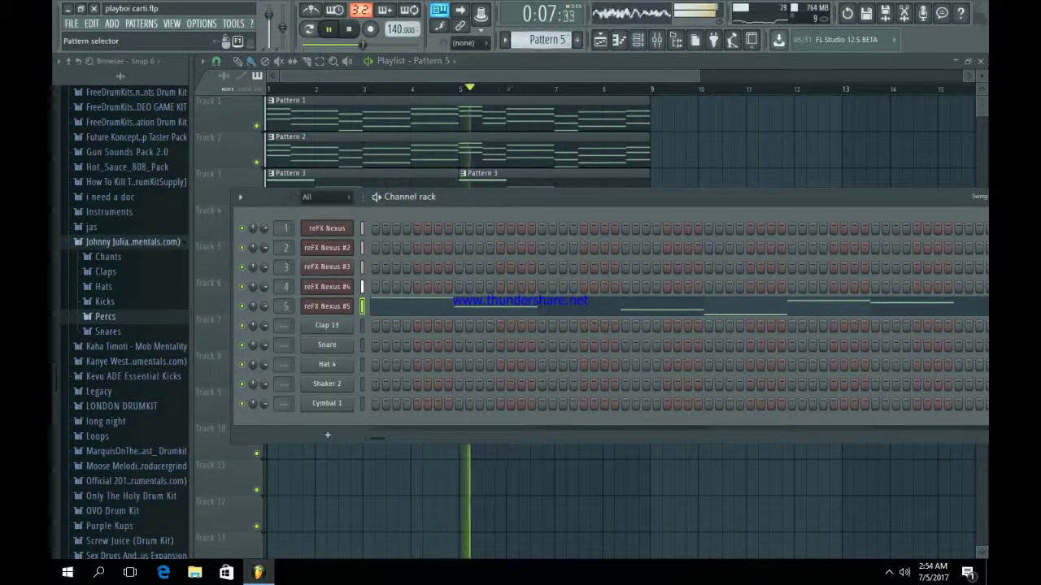
{"action": "left_click", "coordinate": [577, 40]}
{"action": "left_click", "coordinate": [458, 325]}
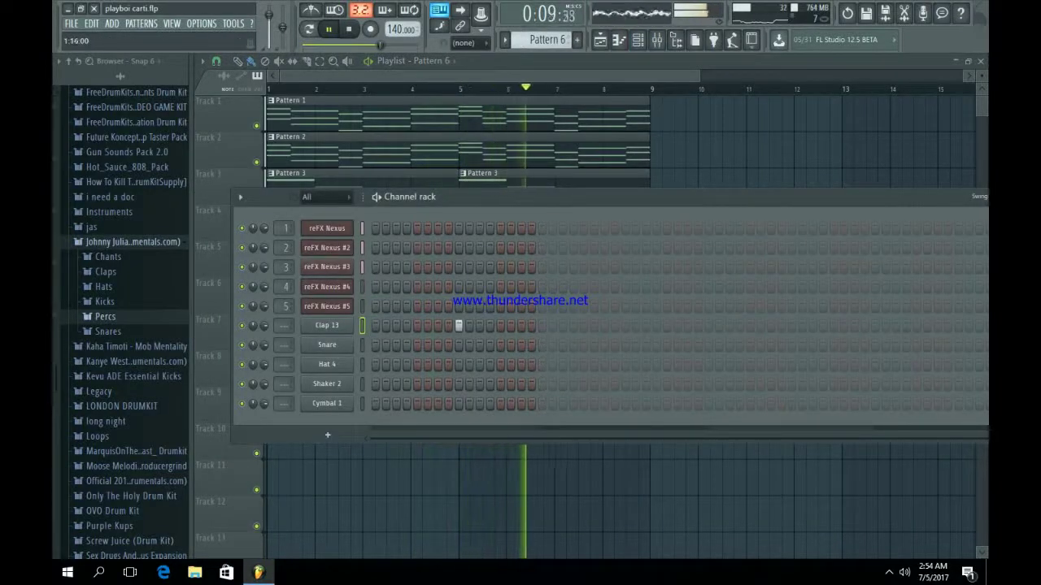
{"action": "left_click", "coordinate": [625, 325]}
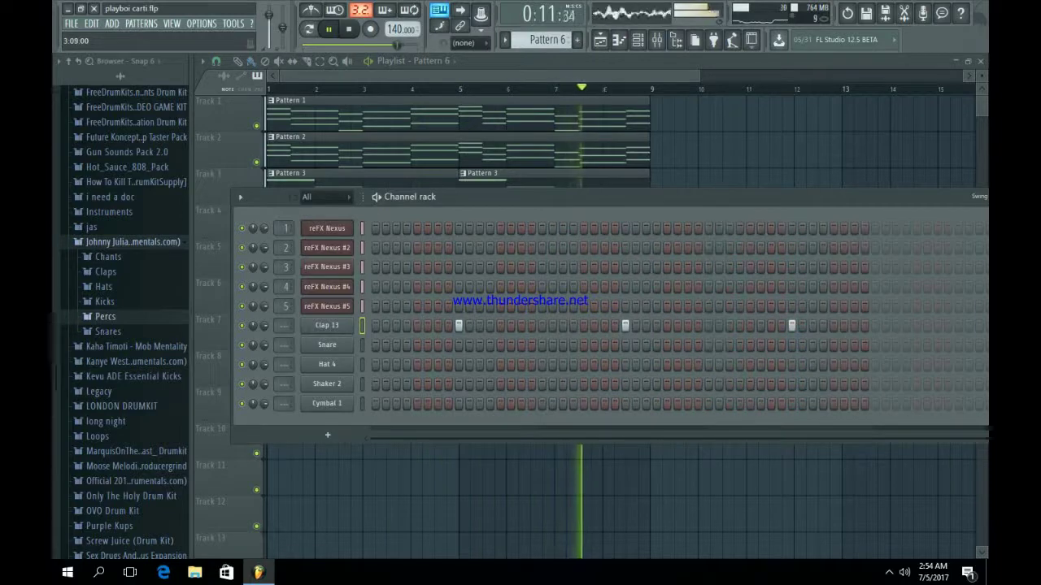
{"action": "left_click", "coordinate": [792, 326]}
{"action": "left_click", "coordinate": [959, 325]}
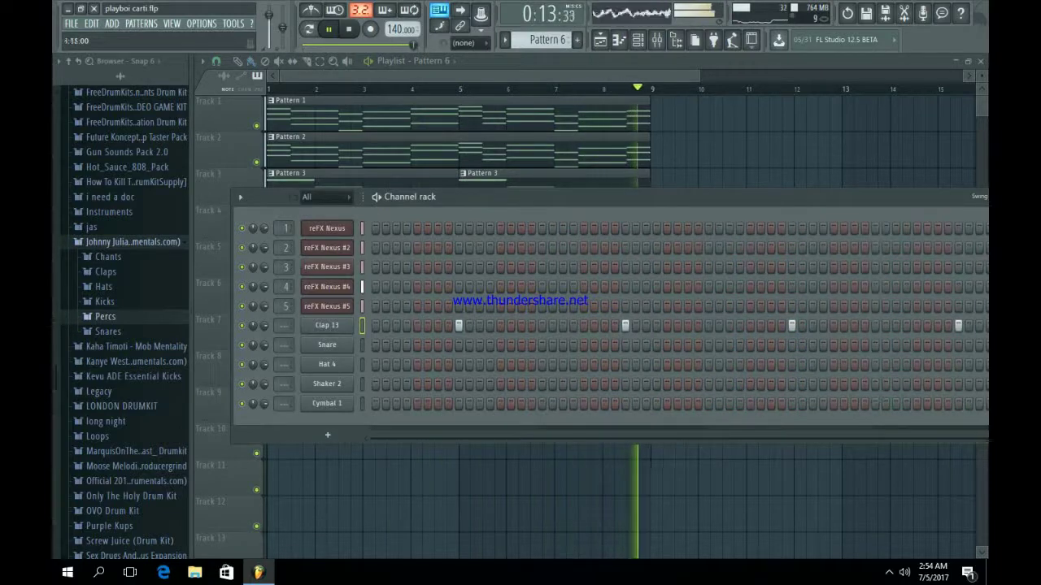
- Place Pattern 6 on playlist track 6 at bar 1, repeat it at bar 5 and play the arrangement
{"action": "key", "text": "space"}
{"action": "key", "text": "F6"}
{"action": "left_click_drag", "start_coordinate": [502, 297], "coordinate": [283, 297]}
{"action": "key", "text": "space"}
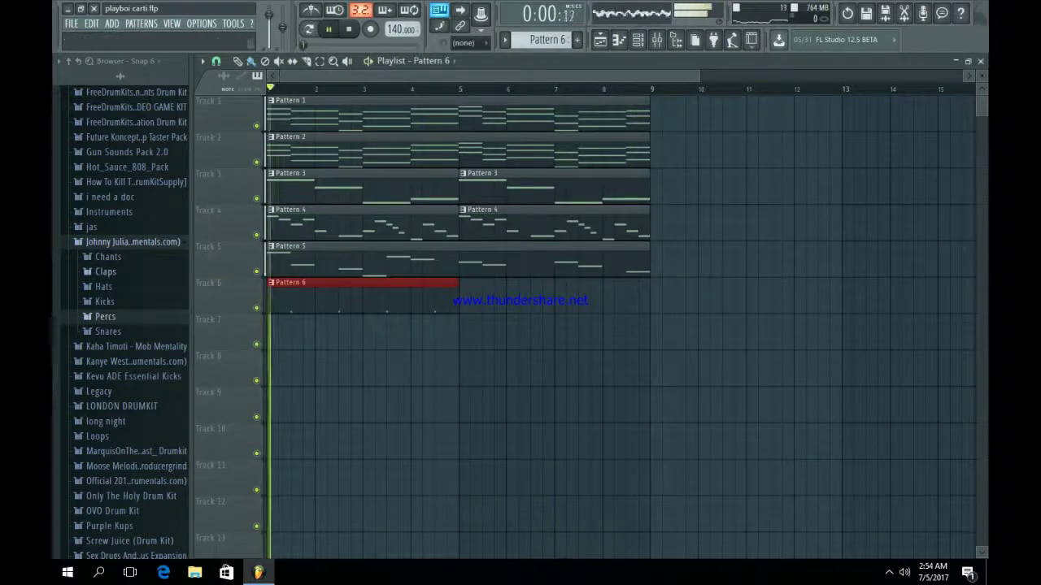
{"action": "key", "text": "ctrl+b"}
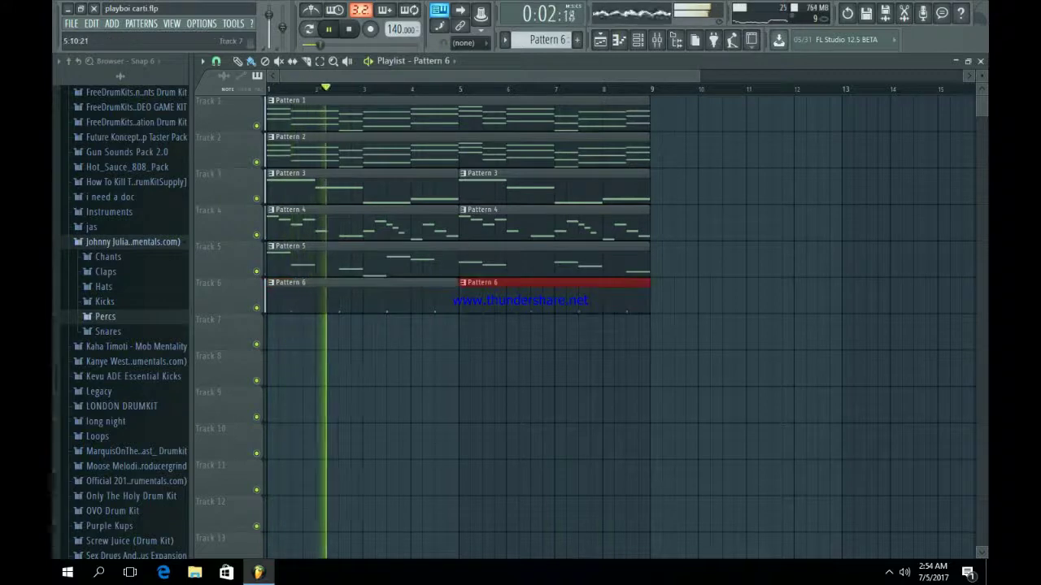
- Lower the mixer levels of all five reFX Nexus tracks together
{"action": "key", "text": "F9"}
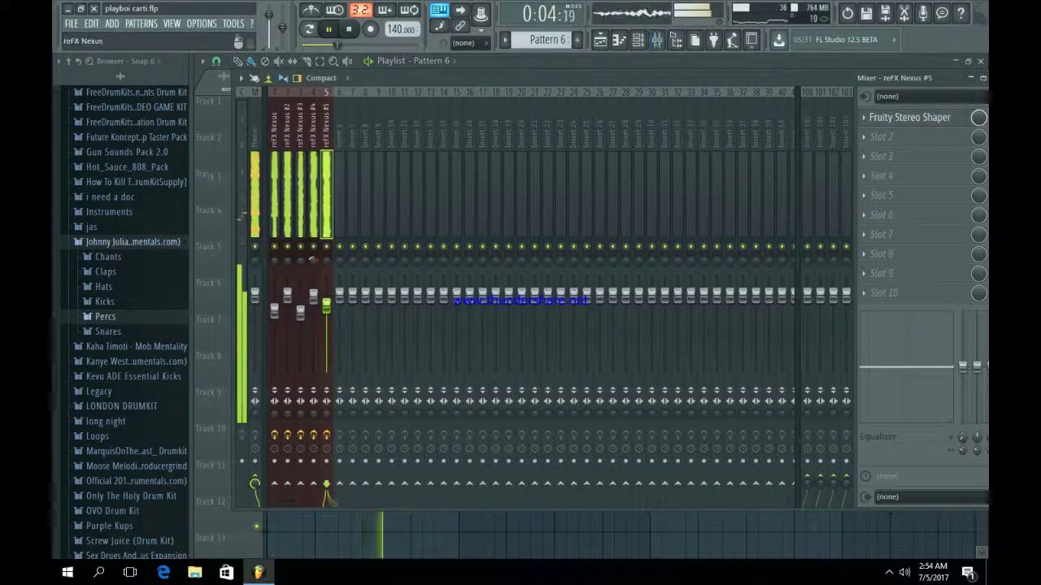
{"action": "left_click", "coordinate": [326, 493]}
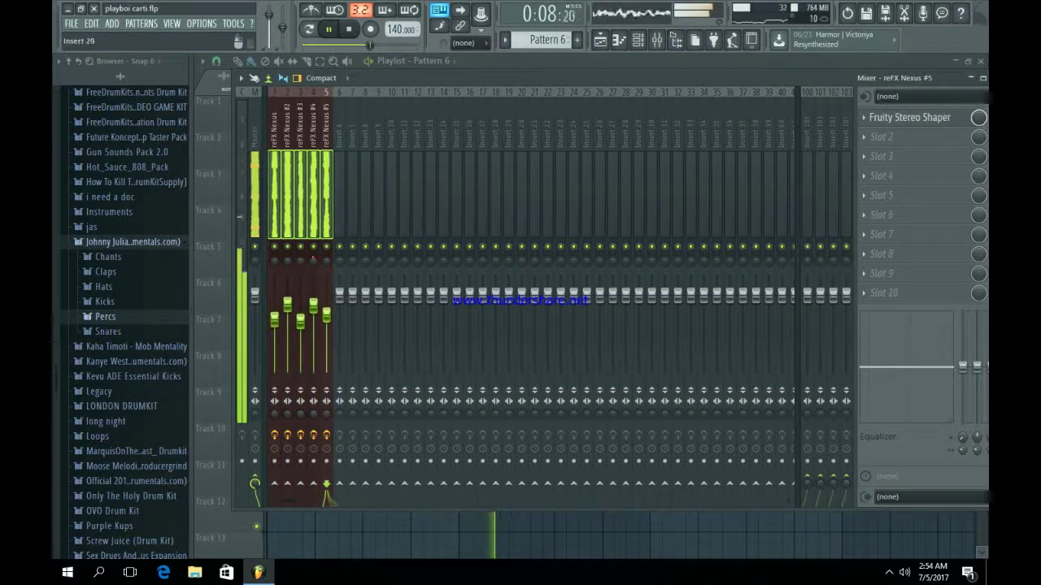
{"action": "key", "text": "F9"}
- Add Snare hits to Pattern 6 on steps 13, 19, 37, 51 and 55, auditioning them during playback
{"action": "key", "text": "F6"}
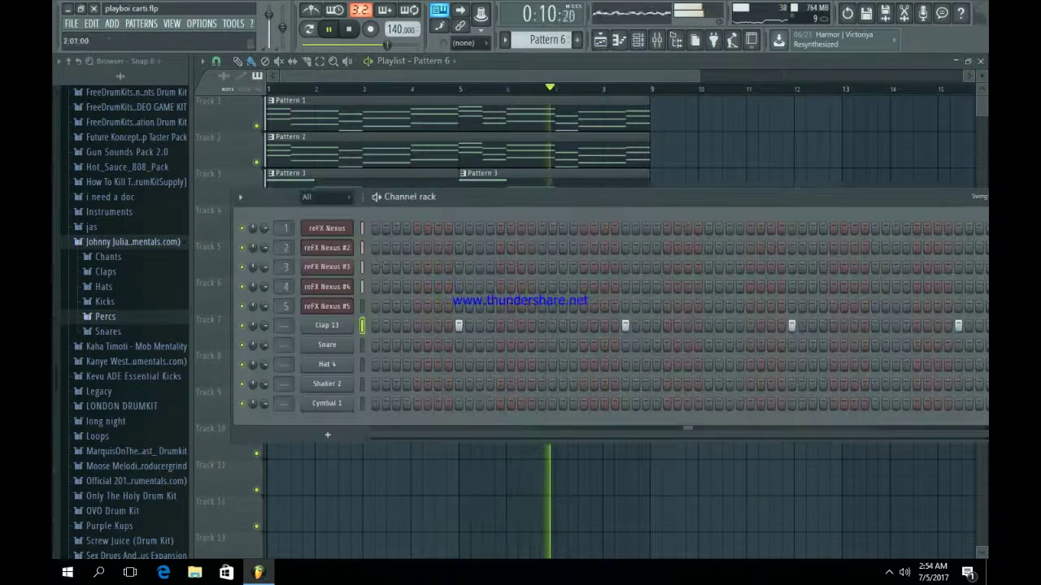
{"action": "left_click", "coordinate": [500, 345]}
{"action": "key", "text": "space"}
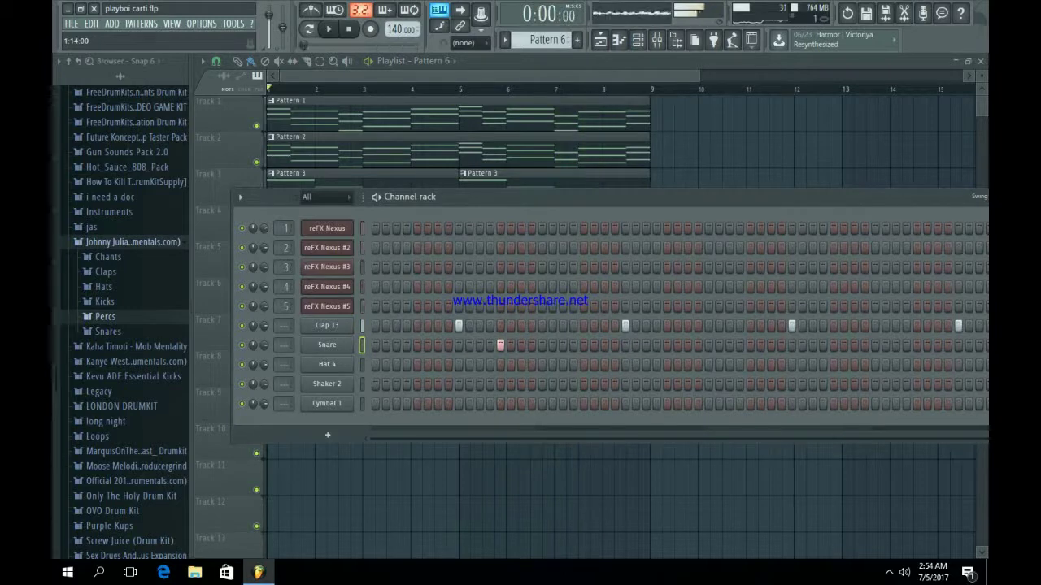
{"action": "left_click", "coordinate": [563, 345]}
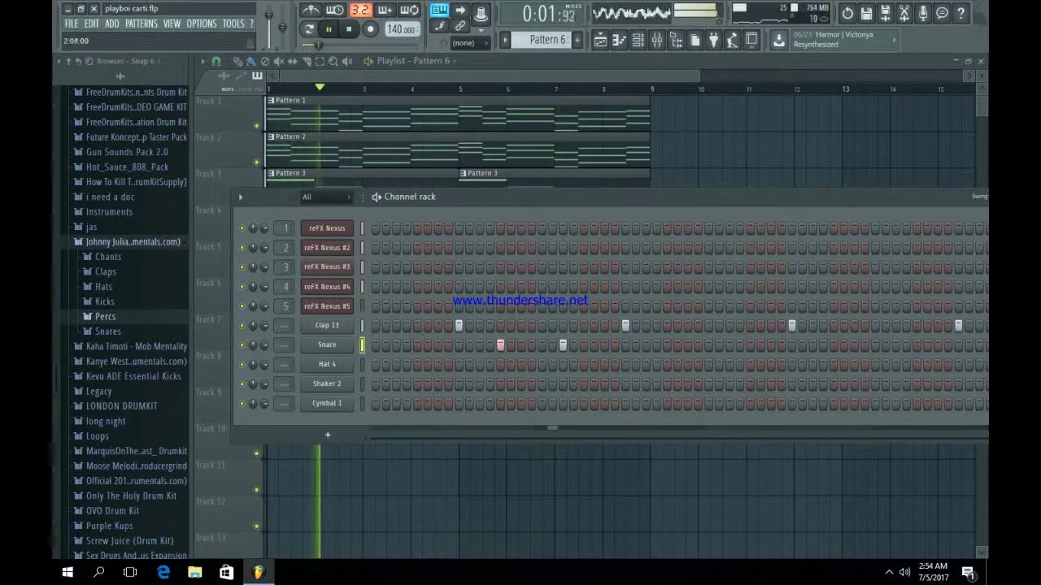
{"action": "left_click", "coordinate": [750, 345]}
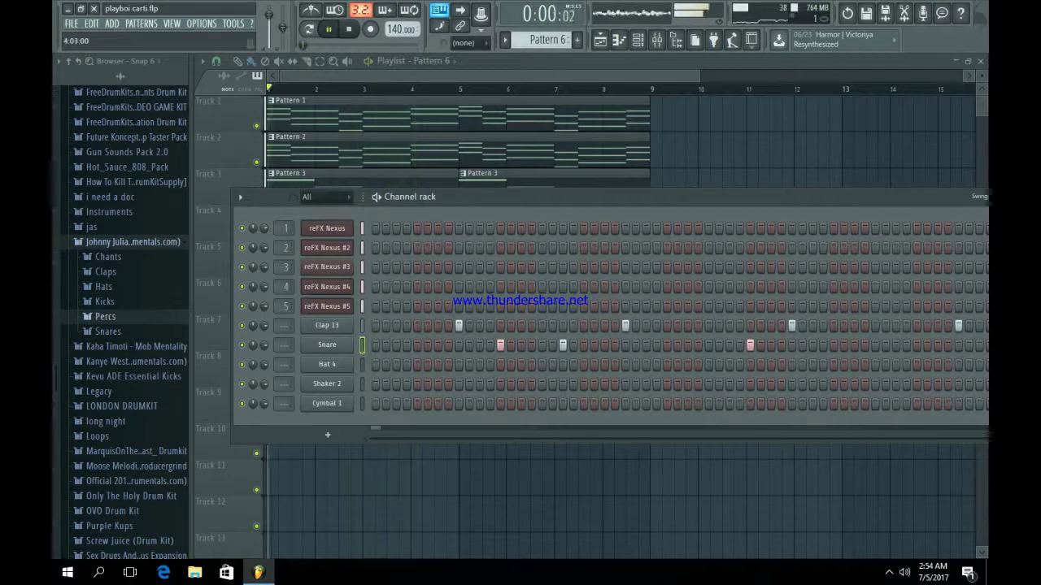
{"action": "left_click", "coordinate": [896, 344]}
{"action": "left_click", "coordinate": [938, 344]}
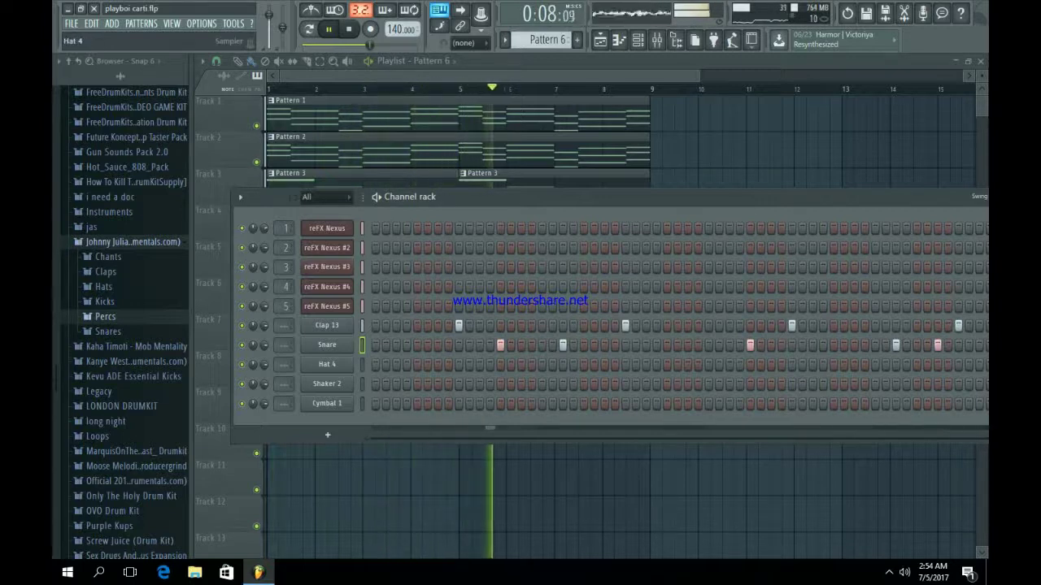
- Create Pattern 7 and fill its Hat 4 channel on every 4 steps
{"action": "right_click", "coordinate": [351, 361]}
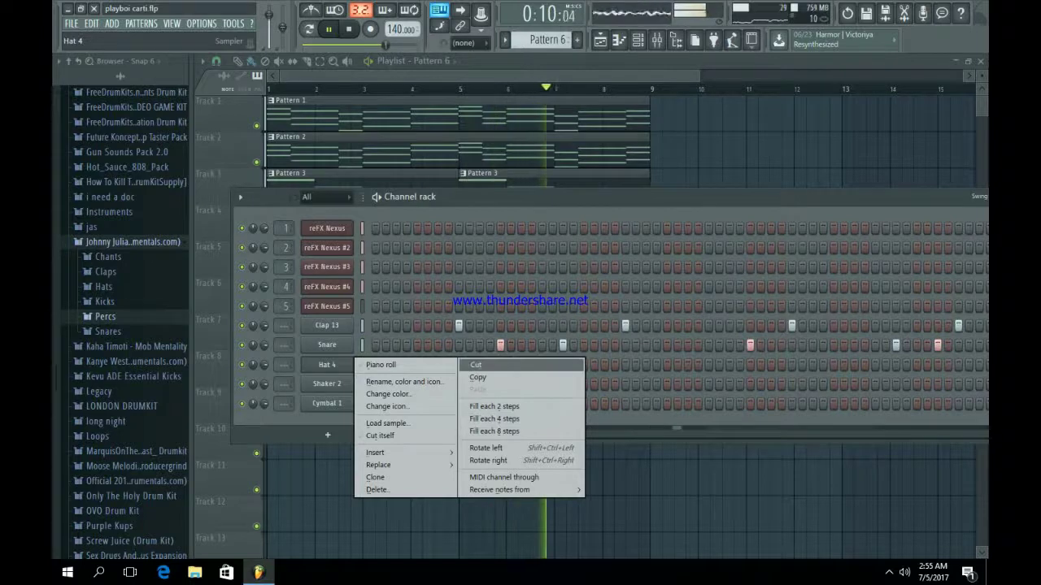
{"action": "left_click", "coordinate": [514, 155]}
{"action": "left_click", "coordinate": [578, 40]}
{"action": "left_click", "coordinate": [636, 40]}
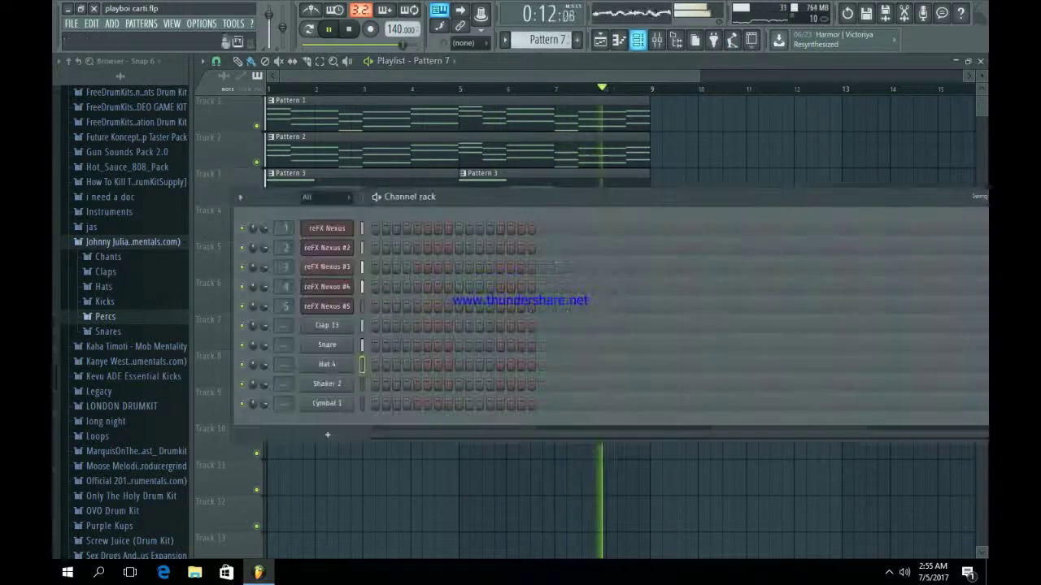
{"action": "right_click", "coordinate": [352, 361]}
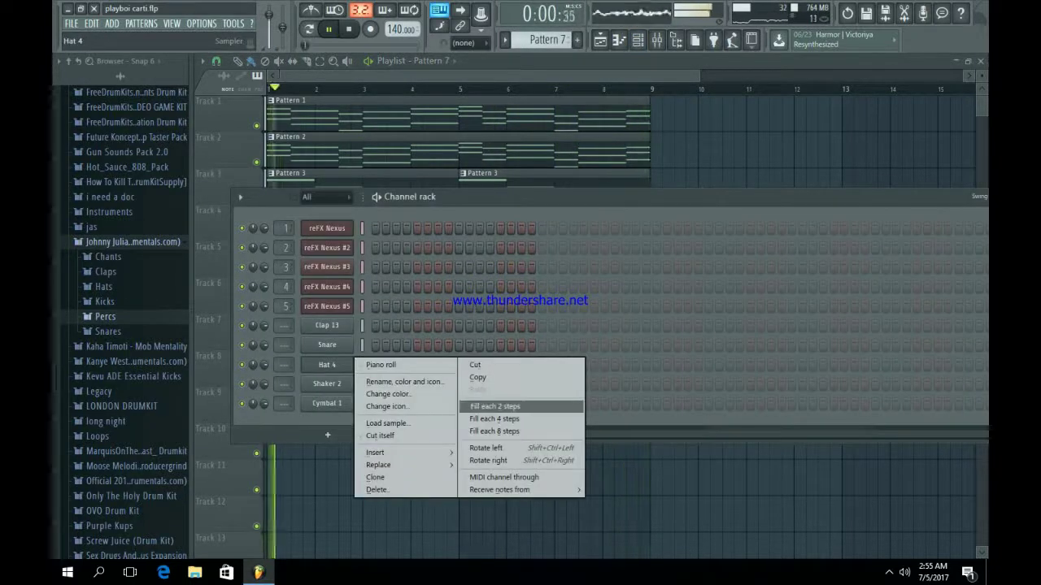
{"action": "left_click", "coordinate": [493, 419]}
- Place Pattern 7 on playlist track 7 at bar 1 and play the arrangement from the start
{"action": "key", "text": "space"}
{"action": "key", "text": "space"}
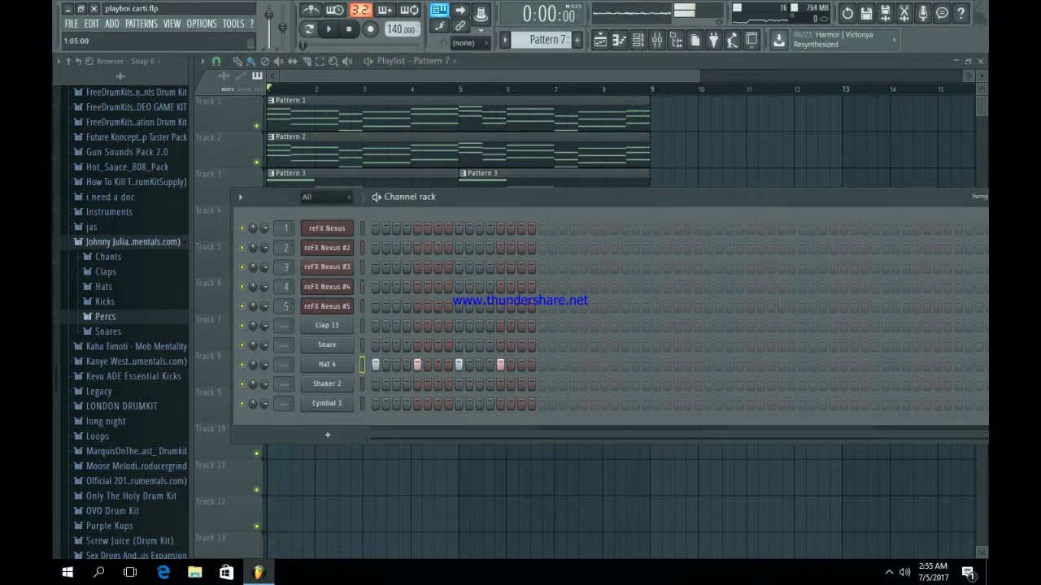
{"action": "key", "text": "F6"}
{"action": "left_click_drag", "start_coordinate": [313, 319], "coordinate": [291, 318]}
{"action": "key", "text": "space"}
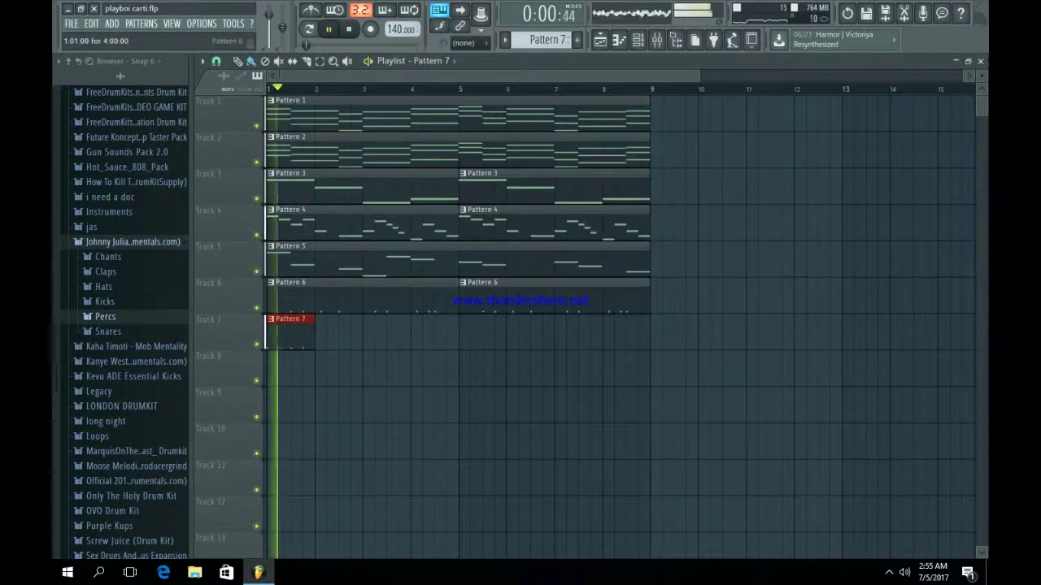
- Extend Pattern 7's Hat 4 part to 32 steps and add Shaker 2 hits on steps 13 and 29, auditioning them in the arrangement
{"action": "key", "text": "space"}
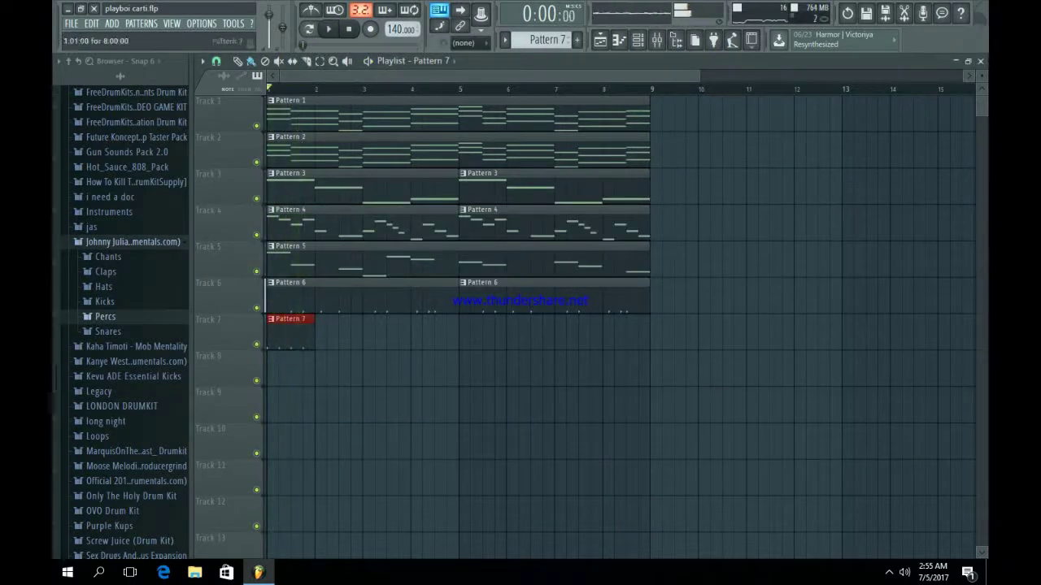
{"action": "key", "text": "space"}
{"action": "key", "text": "F6"}
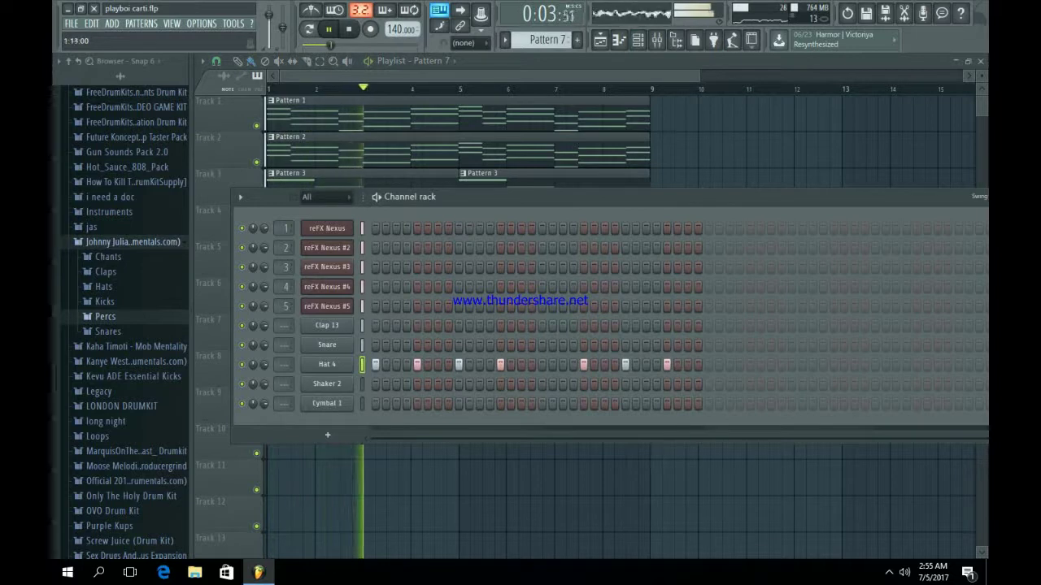
{"action": "key", "text": "space"}
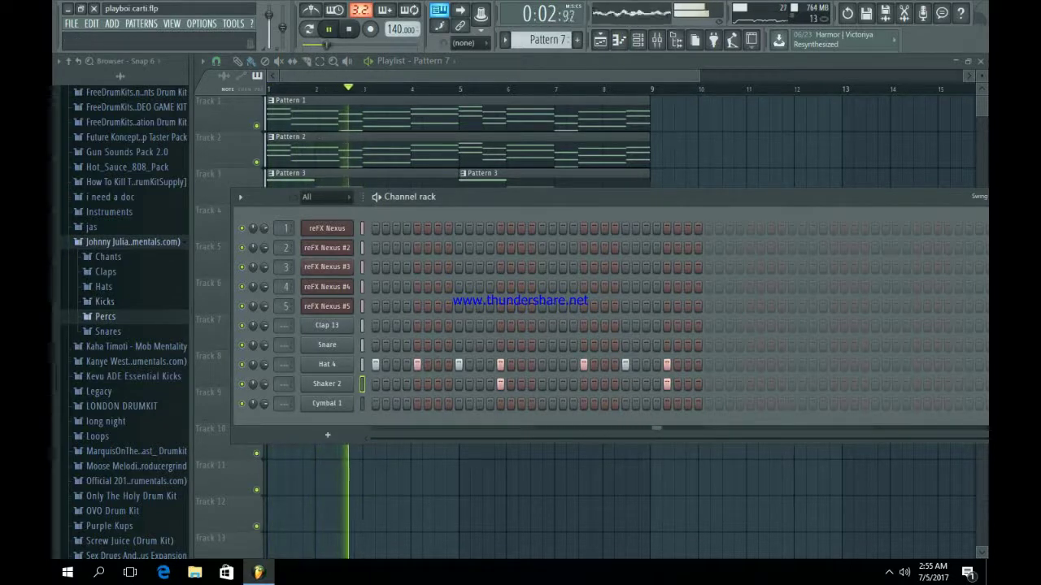
- Audition the shaker samples in the Percs folder, replace the Shaker 2 channel's sample with Shake 2 and play the arrangement
{"action": "left_click", "coordinate": [104, 316]}
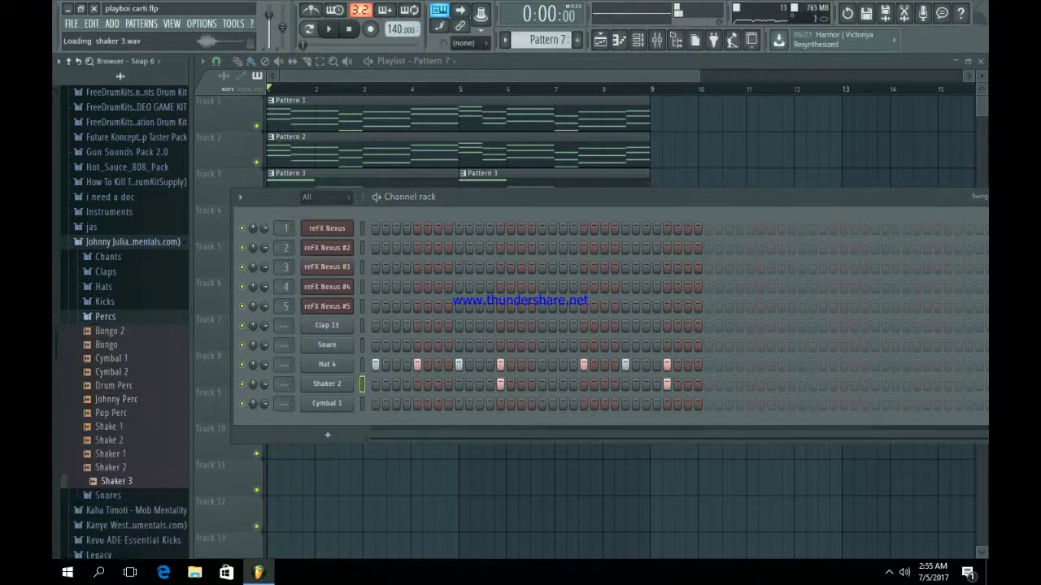
{"action": "left_click", "coordinate": [111, 453]}
{"action": "left_click", "coordinate": [109, 440]}
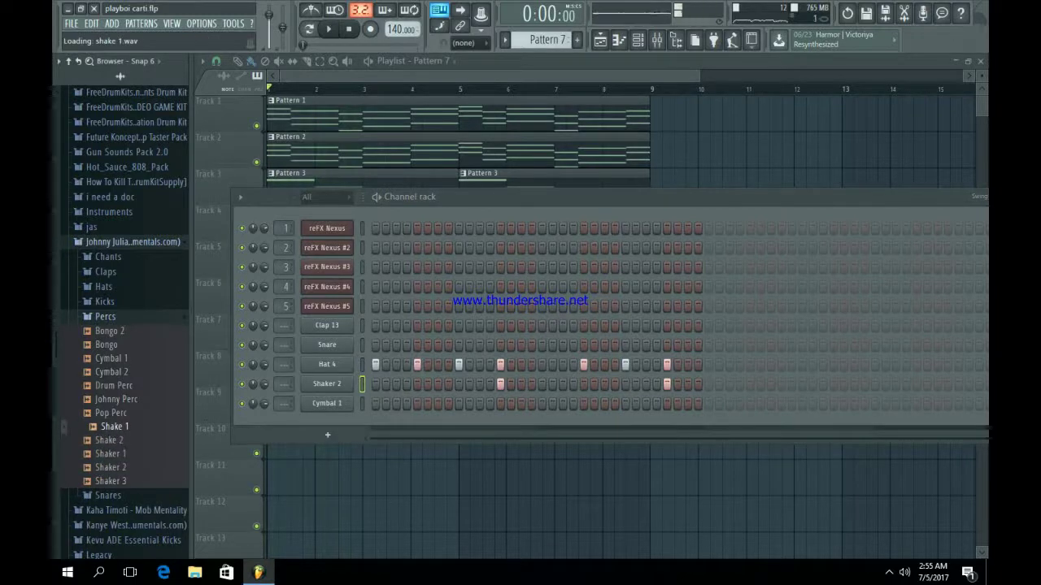
{"action": "left_click", "coordinate": [114, 440]}
{"action": "left_click_drag", "start_coordinate": [361, 421], "coordinate": [327, 384]}
{"action": "key", "text": "space"}
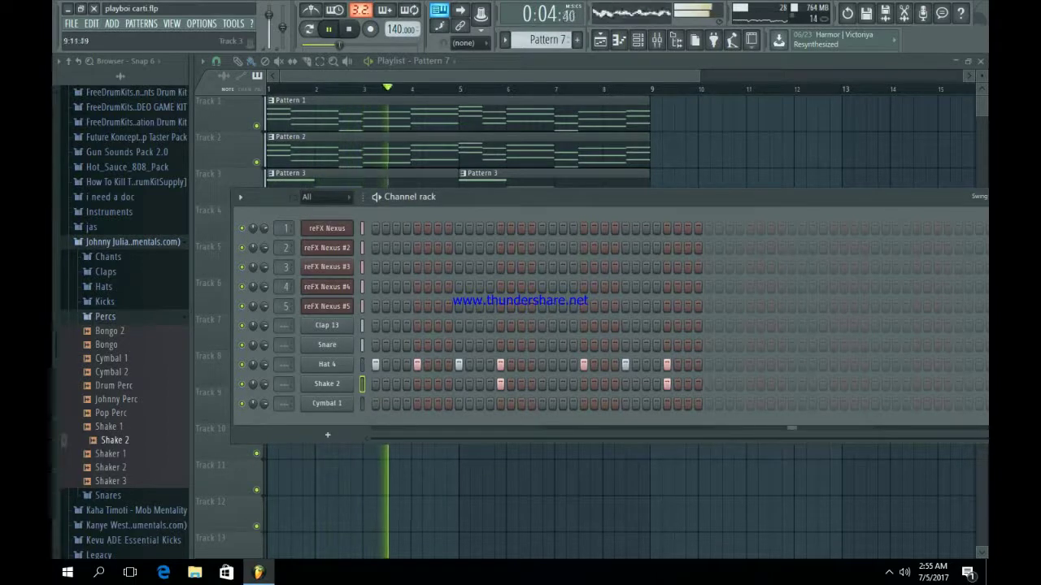
- Repeat the two-bar Pattern 7 clip three more times on playlist track 7 up to bar 9
{"action": "key", "text": "F6"}
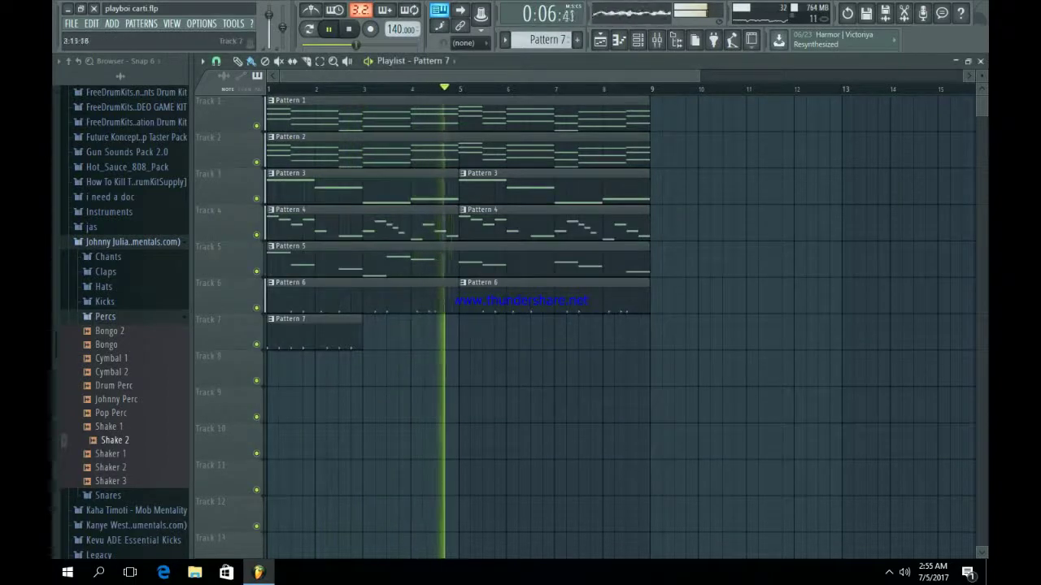
{"action": "left_click_drag", "start_coordinate": [398, 333], "coordinate": [340, 332]}
{"action": "key", "text": "ctrl+b"}
{"action": "key", "text": "ctrl+b"}
{"action": "key", "text": "ctrl+b"}
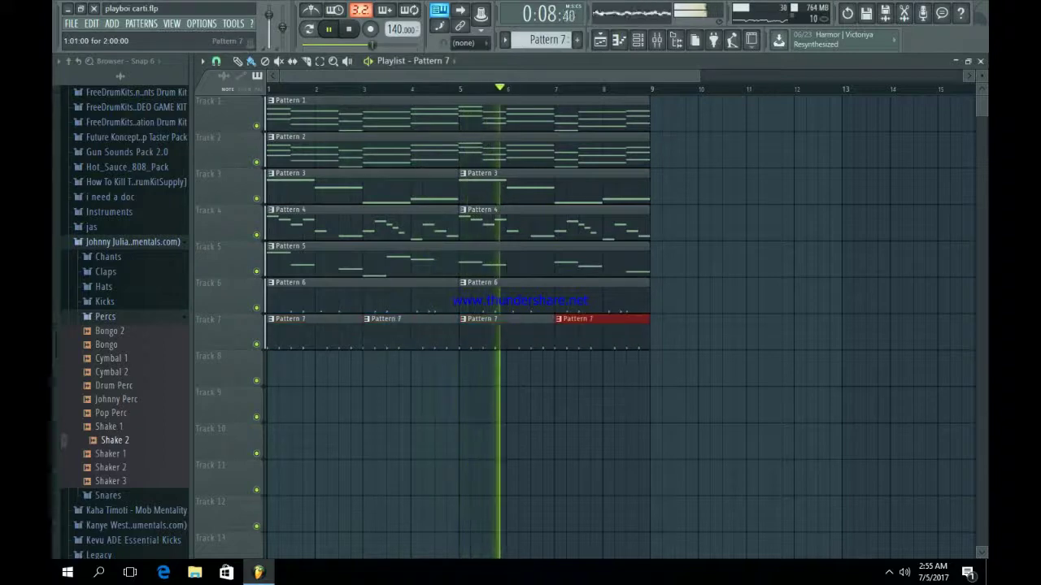
{"action": "key", "text": "ctrl+d"}
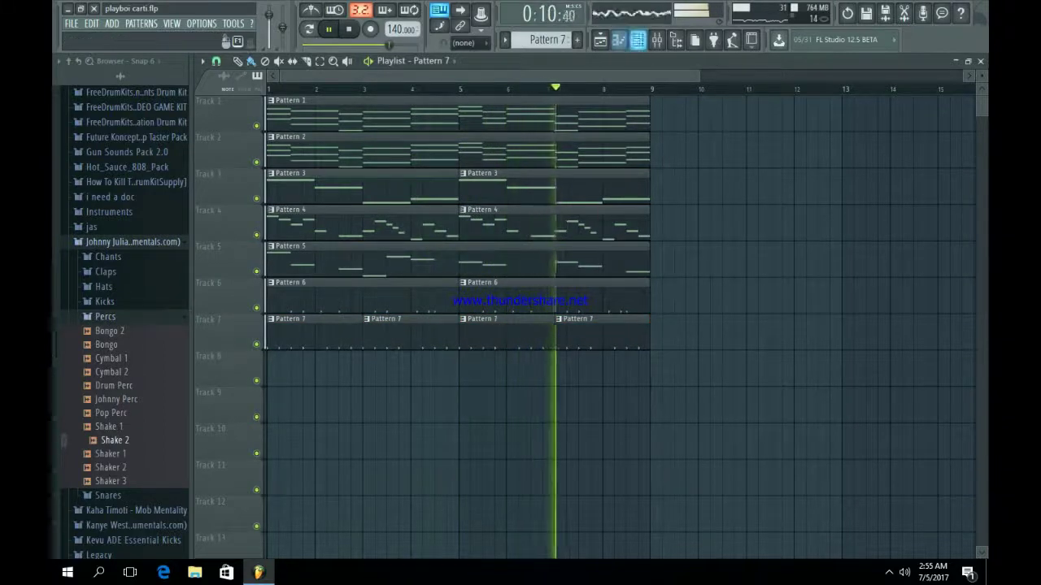
- Create Pattern 8 with a Cymbal 1 hit on step 1 and place it on playlist track 8 at bar 1
{"action": "key", "text": "F6"}
{"action": "left_click", "coordinate": [578, 40]}
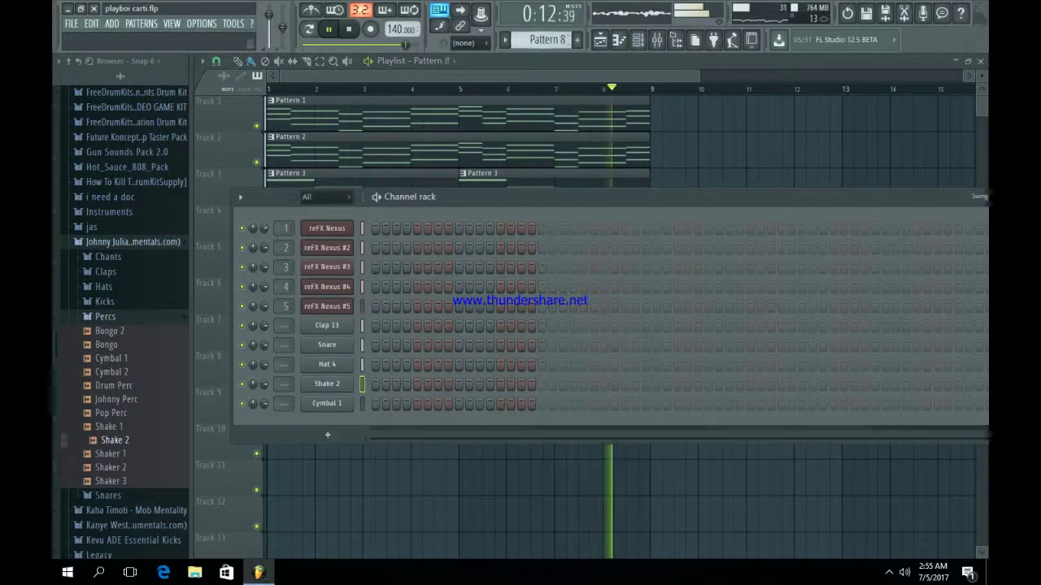
{"action": "left_click", "coordinate": [375, 404]}
{"action": "key", "text": "F6"}
{"action": "left_click_drag", "start_coordinate": [286, 371], "coordinate": [272, 371]}
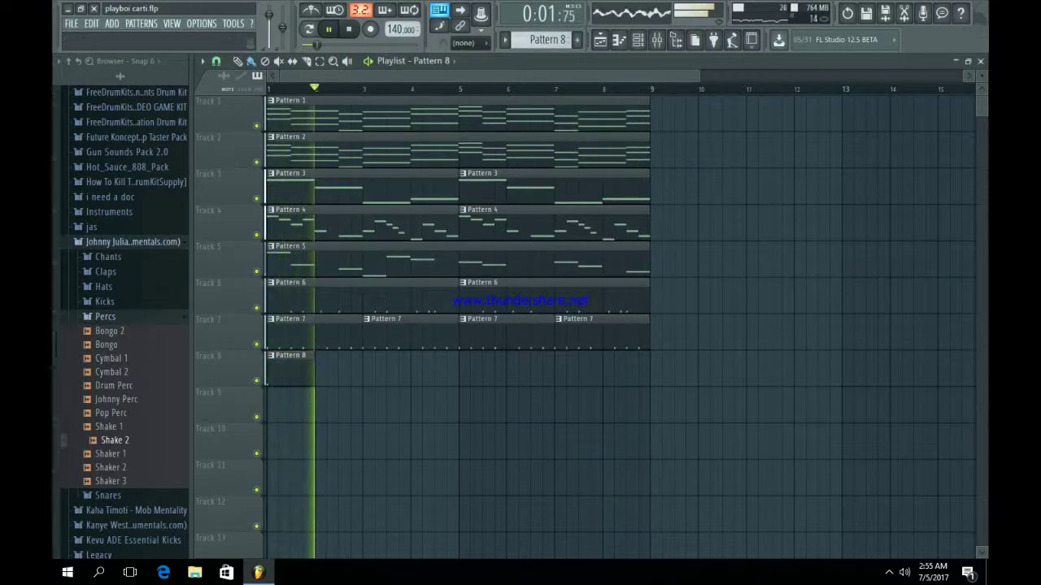
- Stop playback and open the 808_Samples folder of Hot_Sauce_808_Pack in the browser
{"action": "left_click", "coordinate": [105, 317]}
{"action": "left_click", "coordinate": [131, 242]}
{"action": "scroll", "coordinate": [130, 260], "scroll_direction": "up", "scroll_amount": 3}
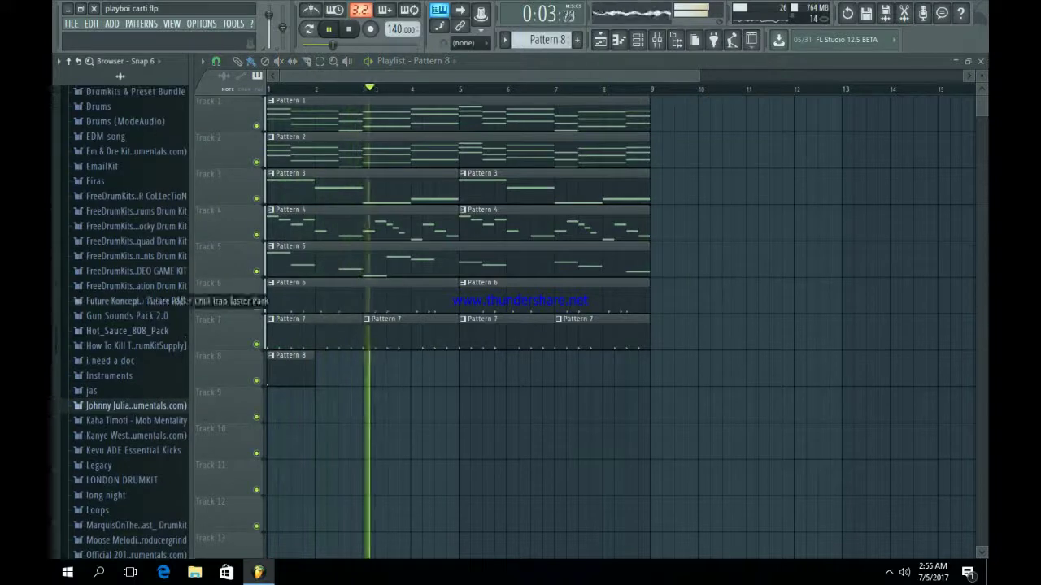
{"action": "key", "text": "space"}
{"action": "left_click", "coordinate": [128, 330]}
{"action": "scroll", "coordinate": [127, 309], "scroll_direction": "down", "scroll_amount": 3}
{"action": "left_click", "coordinate": [120, 196]}
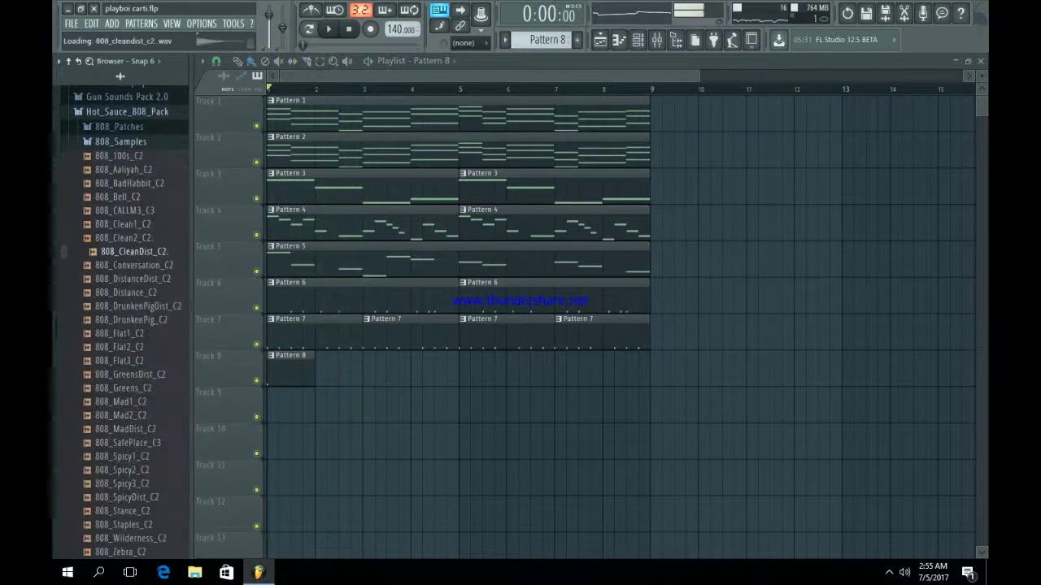
- Audition the 808 samples and load 808_Distance_C2 into a new channel
{"action": "left_click", "coordinate": [138, 278]}
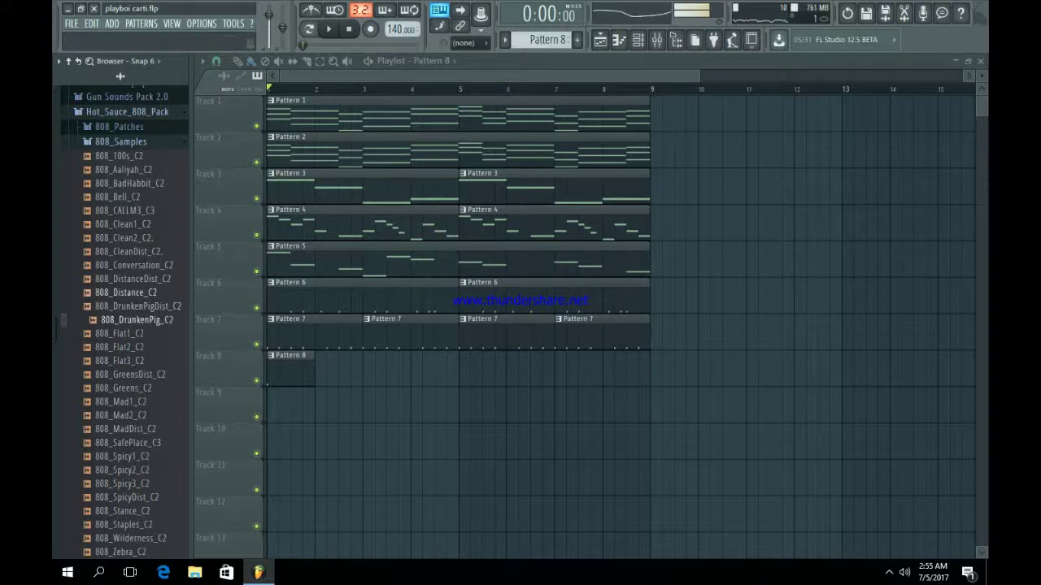
{"action": "right_click", "coordinate": [140, 286]}
{"action": "left_click", "coordinate": [187, 305]}
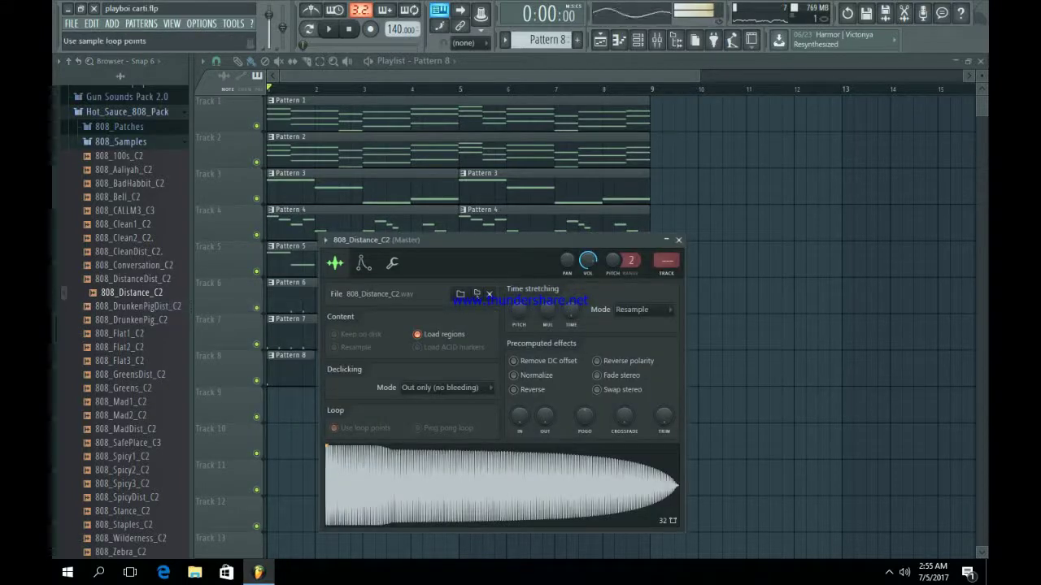
- Configure the 808_Distance_C2 channel to cut itself, with its volume envelope enabled, hold time raised, and Load regions and loop points off
{"action": "left_click", "coordinate": [392, 263]}
{"action": "left_click", "coordinate": [364, 262]}
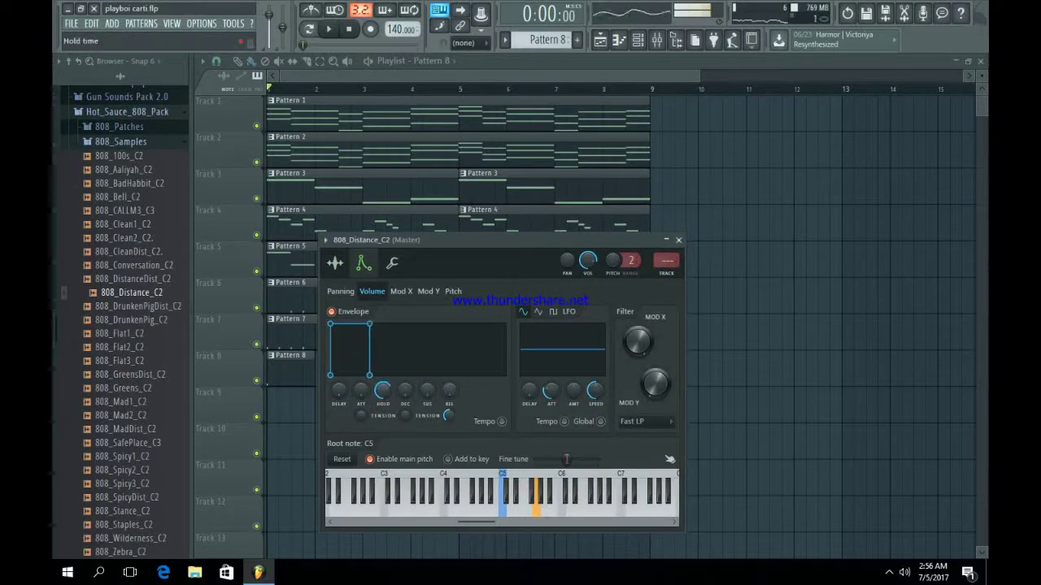
{"action": "left_click", "coordinate": [392, 263]}
{"action": "left_click", "coordinate": [334, 262]}
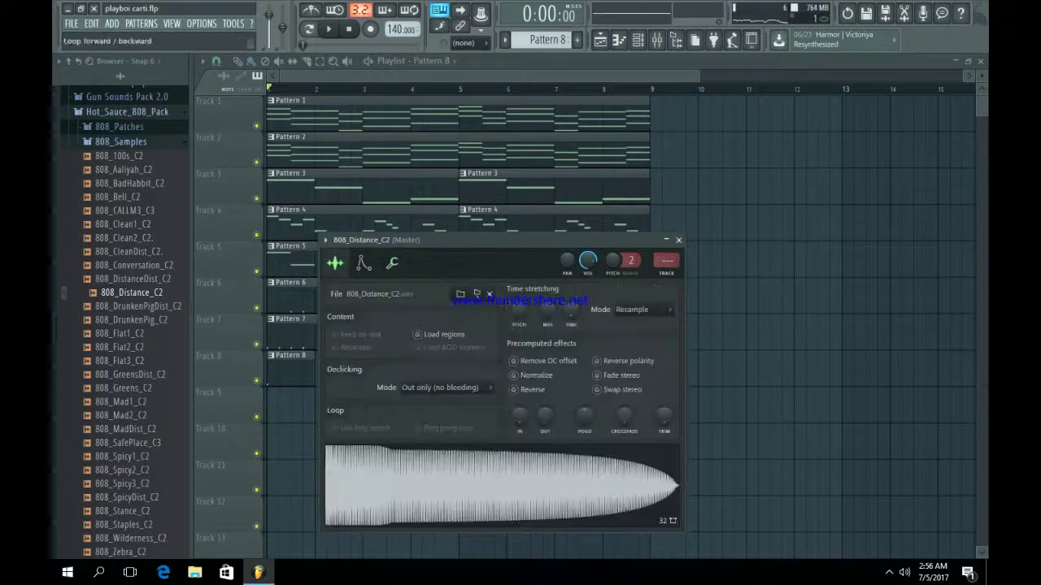
- Detect the pitch regions of the 808_Distance_C2 sample in Edison, then close the editor and the channel settings
{"action": "right_click", "coordinate": [458, 454]}
{"action": "left_click", "coordinate": [475, 486]}
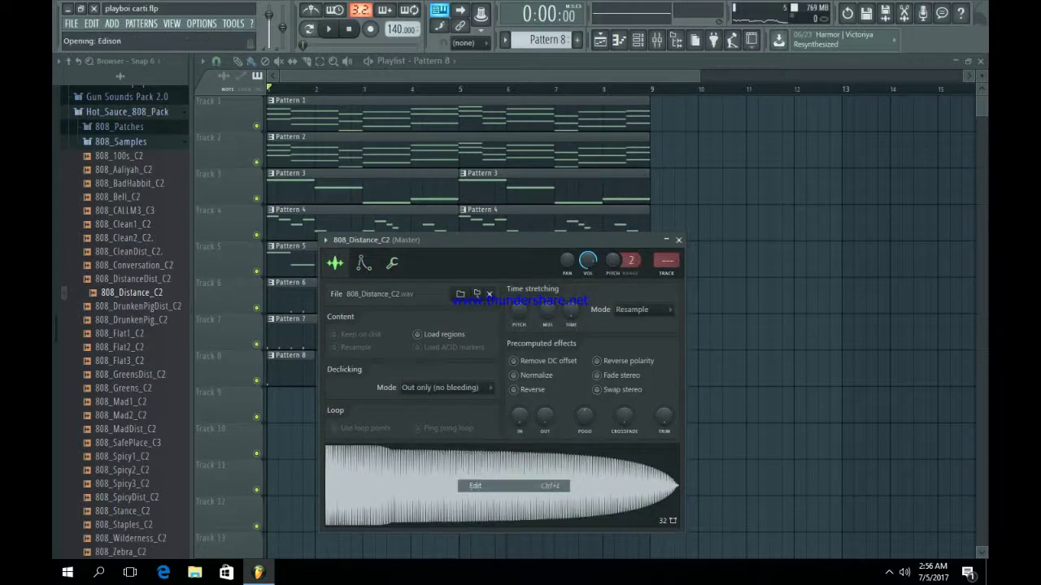
{"action": "left_click", "coordinate": [327, 211]}
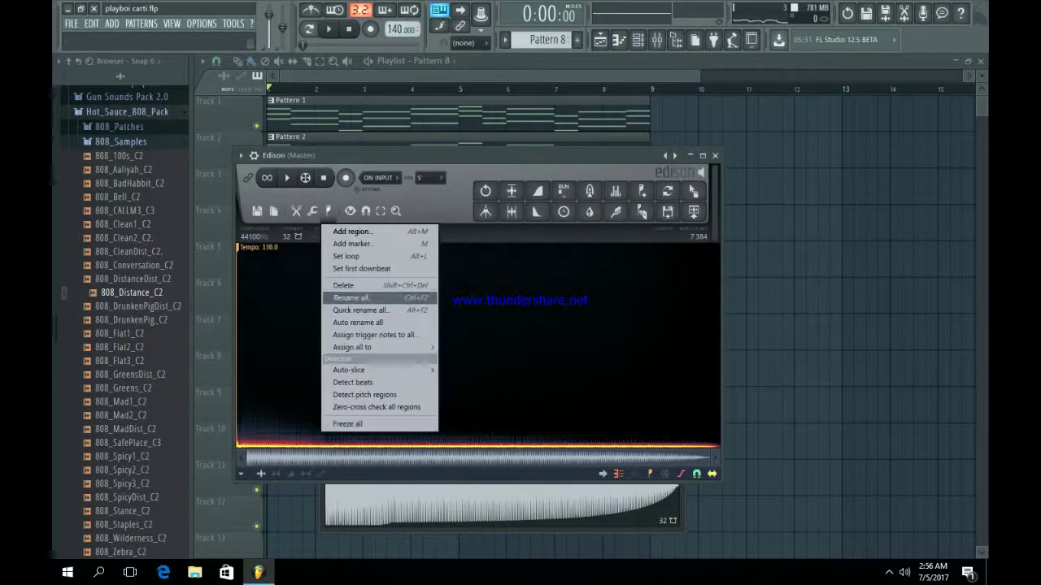
{"action": "left_click", "coordinate": [365, 395]}
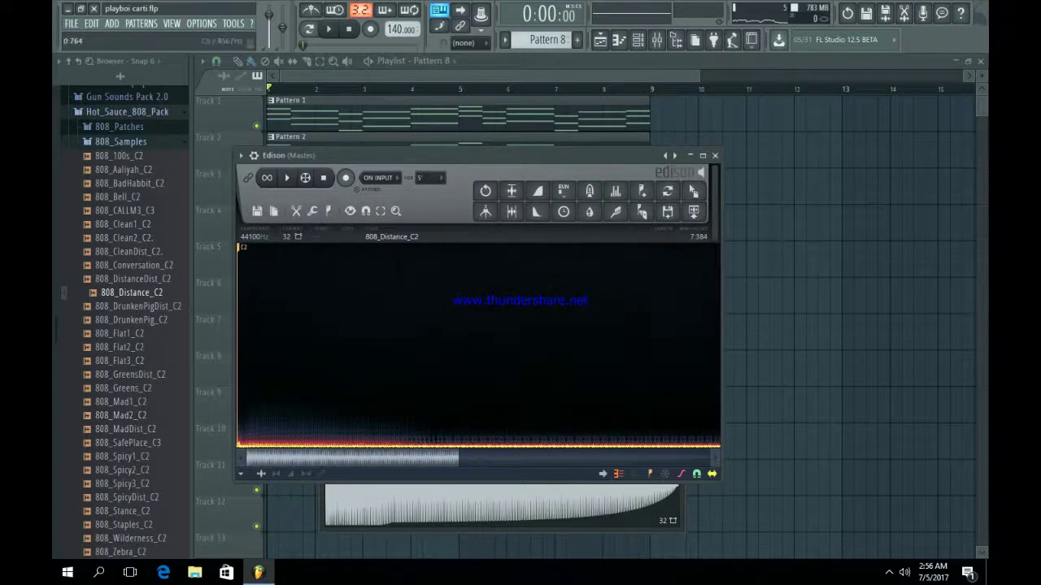
{"action": "left_click", "coordinate": [715, 156]}
{"action": "left_click", "coordinate": [392, 263]}
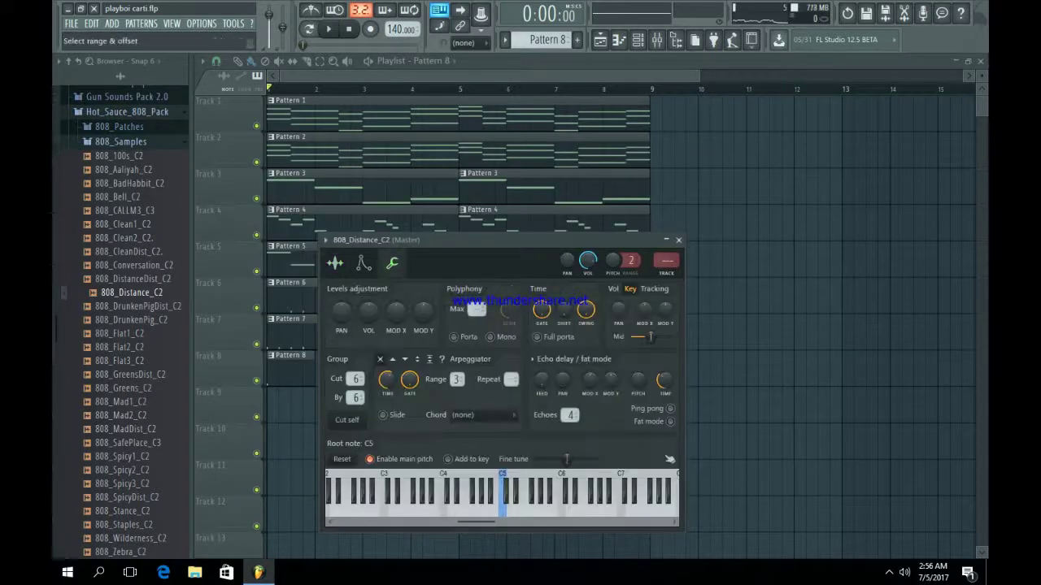
{"action": "left_click", "coordinate": [335, 263]}
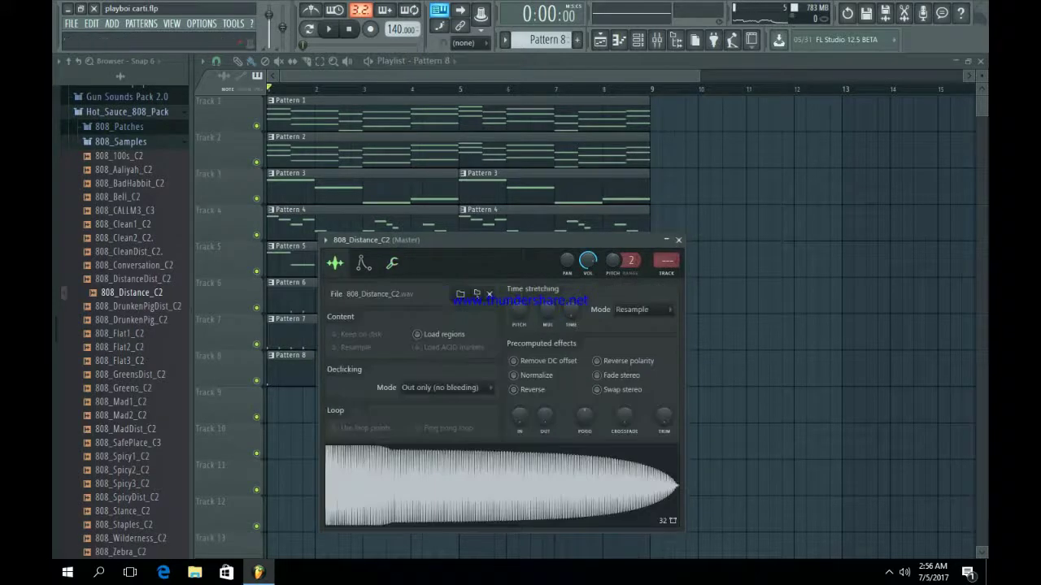
{"action": "left_click", "coordinate": [678, 240]}
- Copy the reFX Nexus #2 notes of Pattern 2 into the 808_Distance_C2 channel of a new Pattern 9 and open its piano roll
{"action": "left_click", "coordinate": [638, 39]}
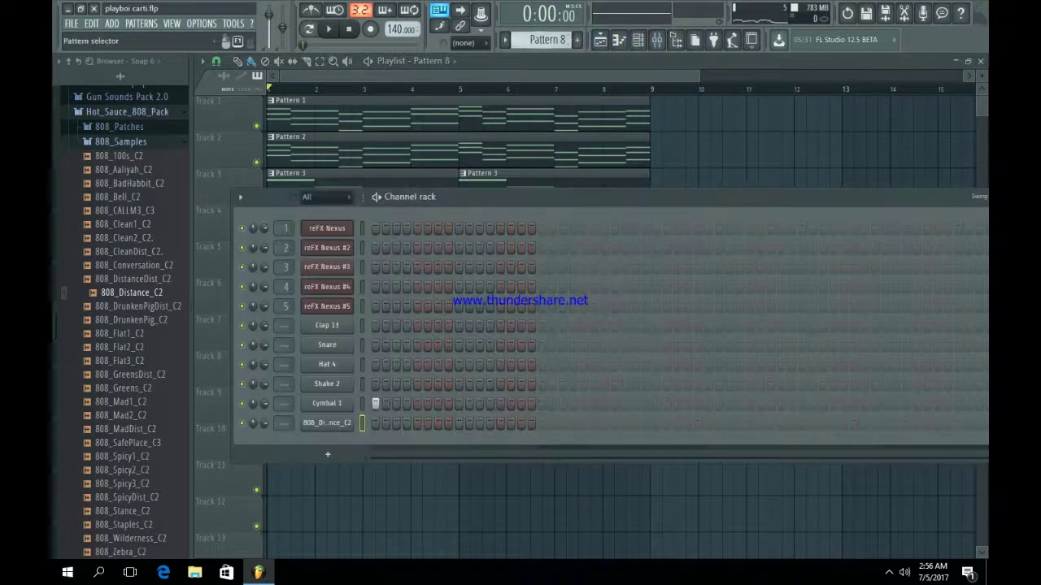
{"action": "scroll", "coordinate": [546, 39], "scroll_direction": "up", "scroll_amount": 6}
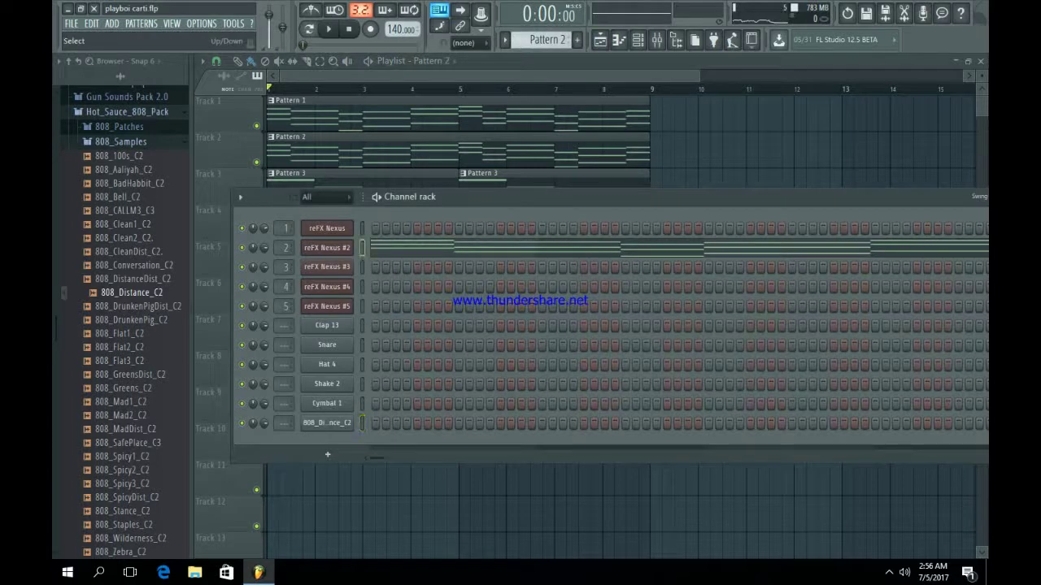
{"action": "scroll", "coordinate": [547, 39], "scroll_direction": "down", "scroll_amount": 5}
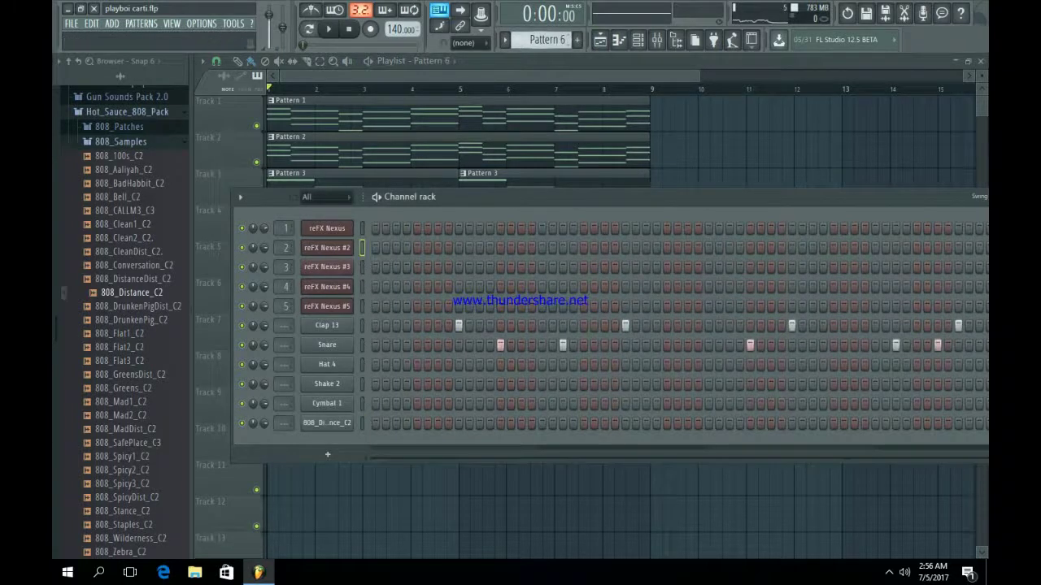
{"action": "scroll", "coordinate": [546, 39], "scroll_direction": "down", "scroll_amount": 1}
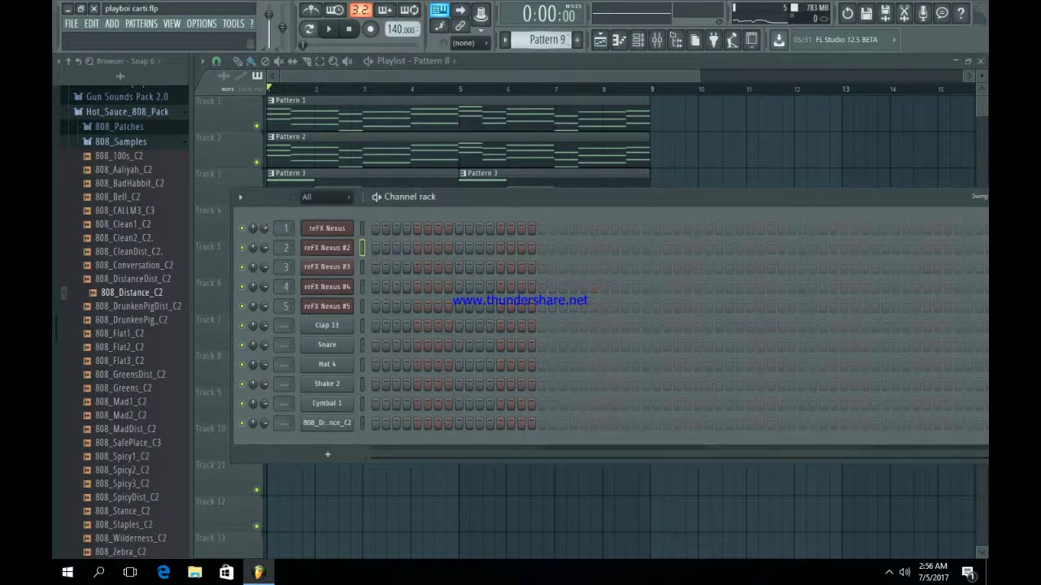
{"action": "left_click", "coordinate": [362, 423]}
{"action": "key", "text": "ctrl+v"}
{"action": "left_click", "coordinate": [414, 426]}
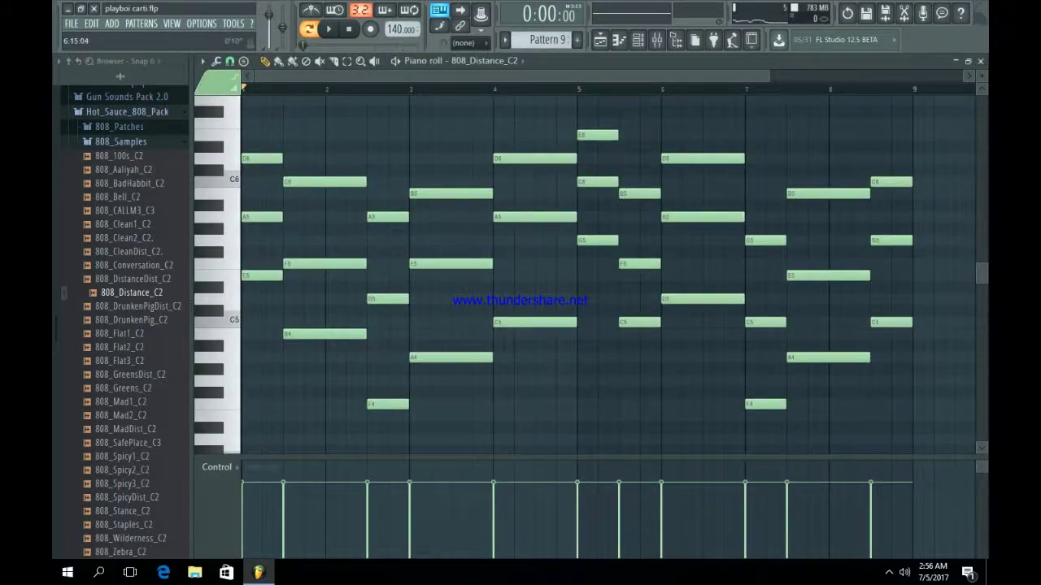
- Thin the 808 chords in bars 1 and 2 to single notes E5, F5, B4 and F4, ending F5 and starting B4 at bar 2
{"action": "left_click_drag", "start_coordinate": [768, 76], "coordinate": [528, 76]}
{"action": "key", "text": "space"}
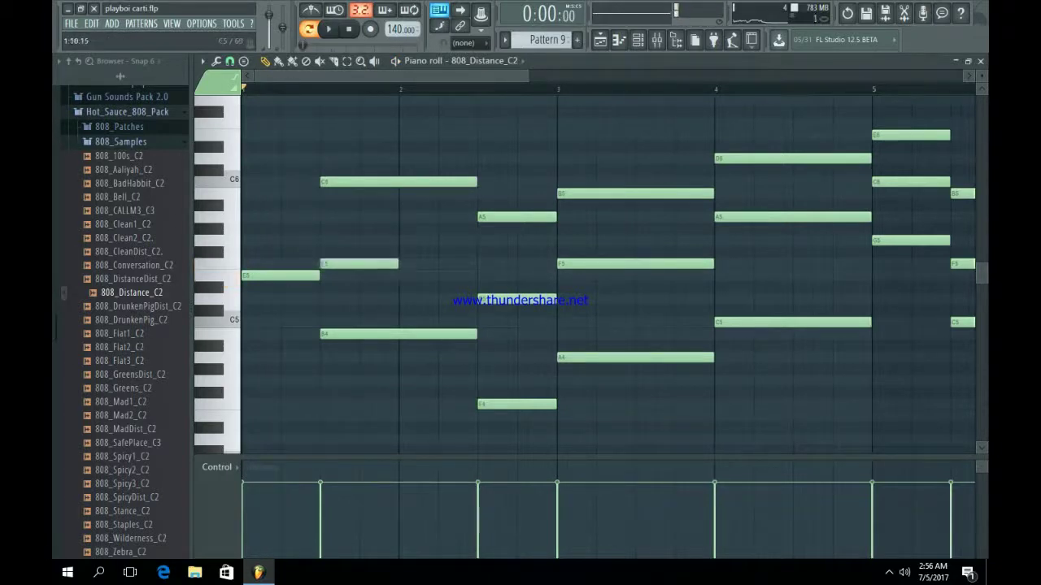
{"action": "right_click", "coordinate": [398, 181]}
{"action": "left_click", "coordinate": [402, 333]}
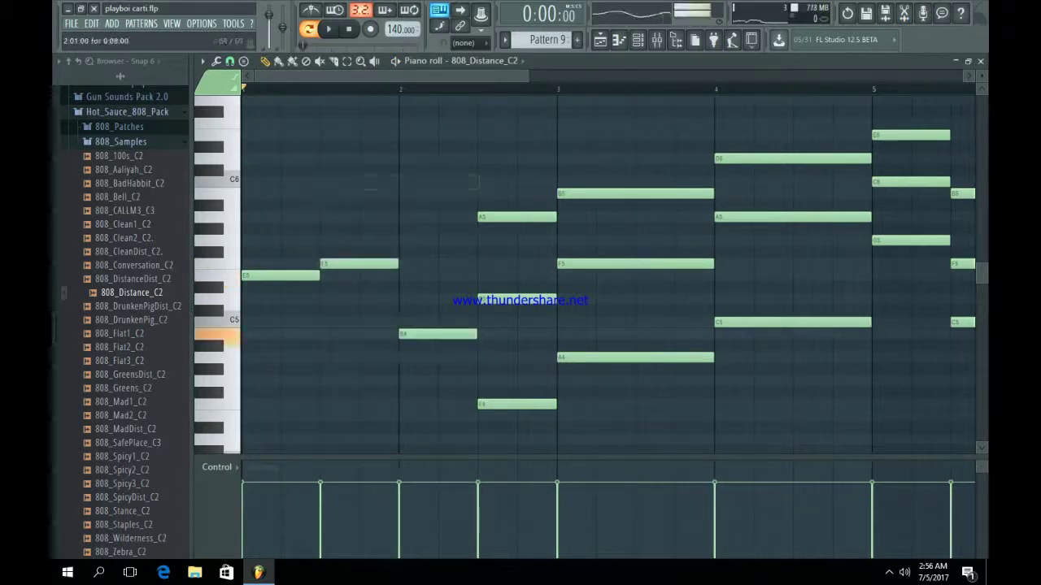
{"action": "key", "text": "space"}
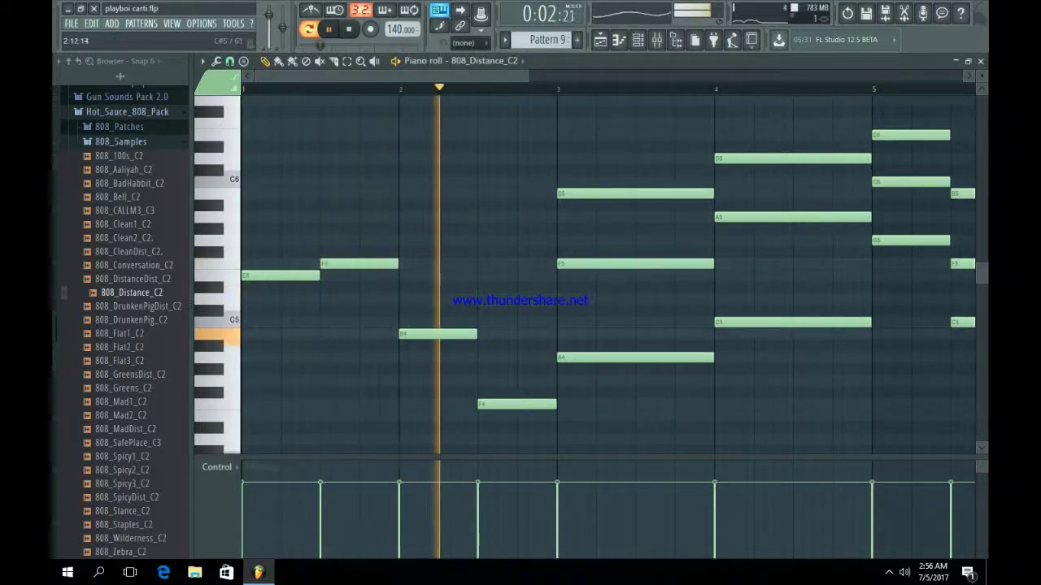
- Shorten the B4 note at bar 2 to half its length, add a second B4 right after it and replay the 808 line
{"action": "key", "text": "space"}
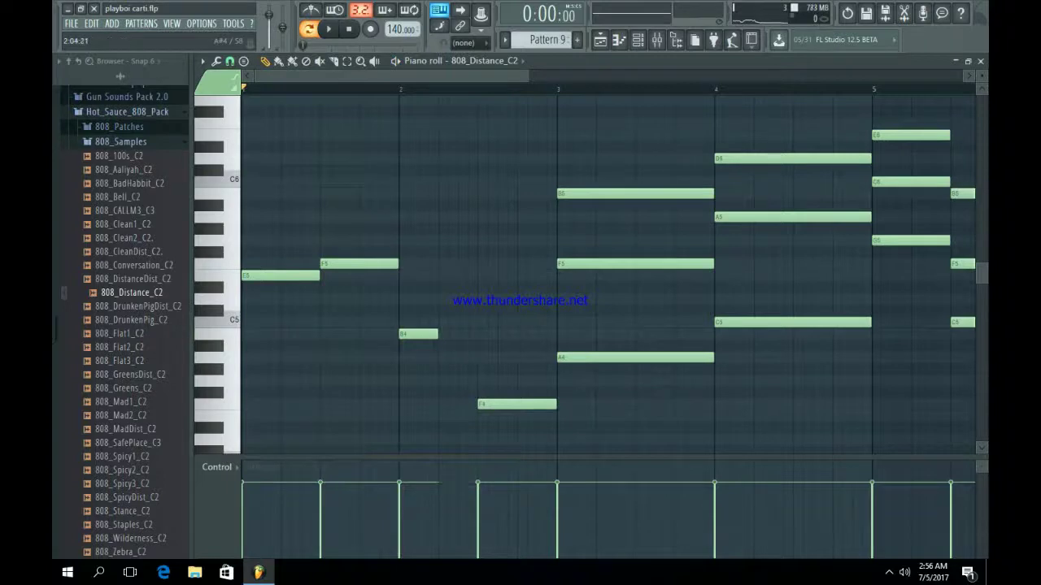
{"action": "key", "text": "space"}
{"action": "left_click_drag", "start_coordinate": [447, 334], "coordinate": [447, 333]}
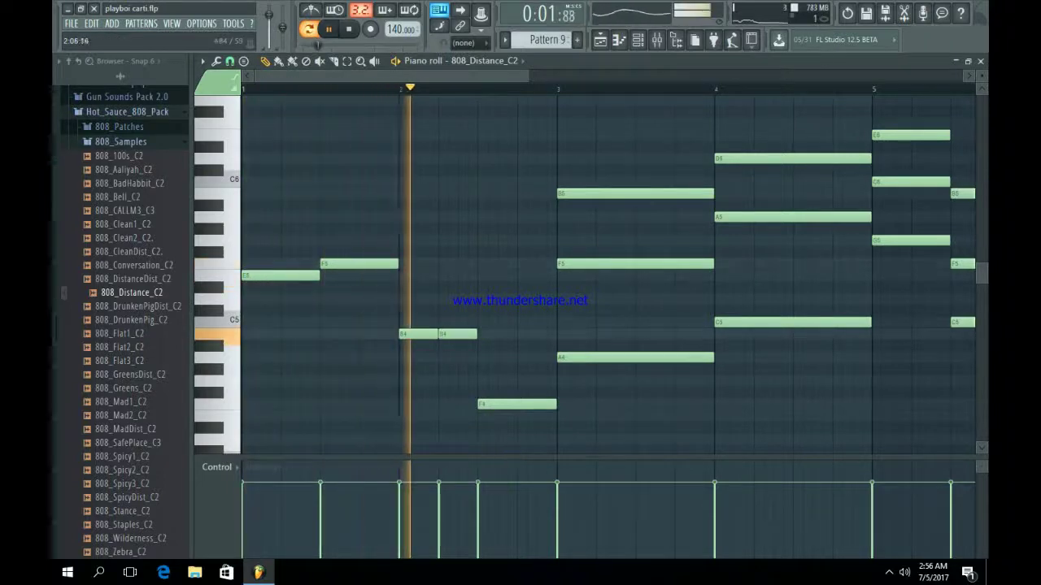
{"action": "key", "text": "space"}
{"action": "key", "text": "space"}
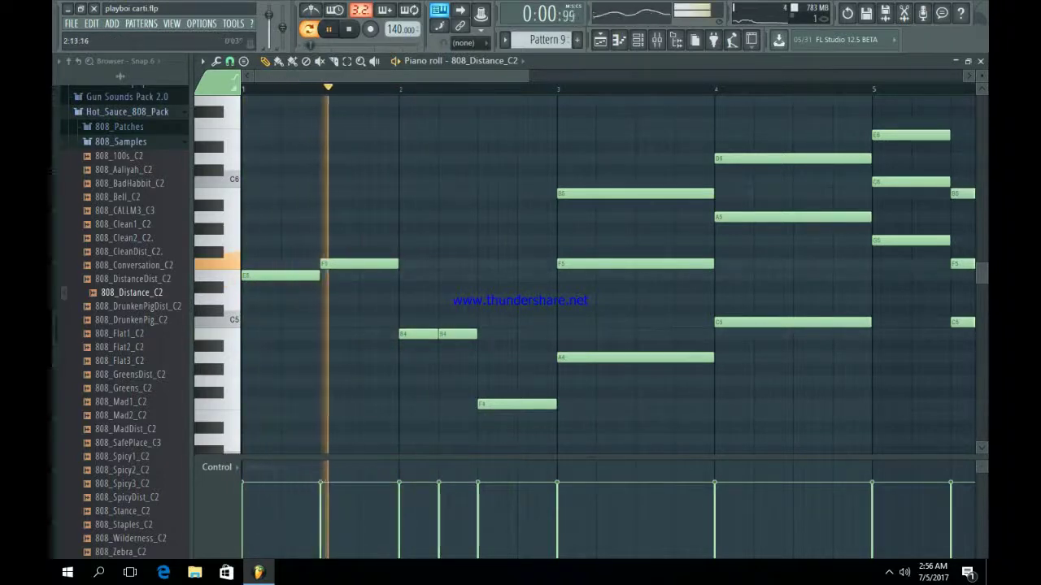
- Reduce the 808 chord in bar 3 to two short F5 notes and shorten the A5 note at bar 4 to a quarter bar
{"action": "left_click_drag", "start_coordinate": [528, 76], "coordinate": [612, 76]}
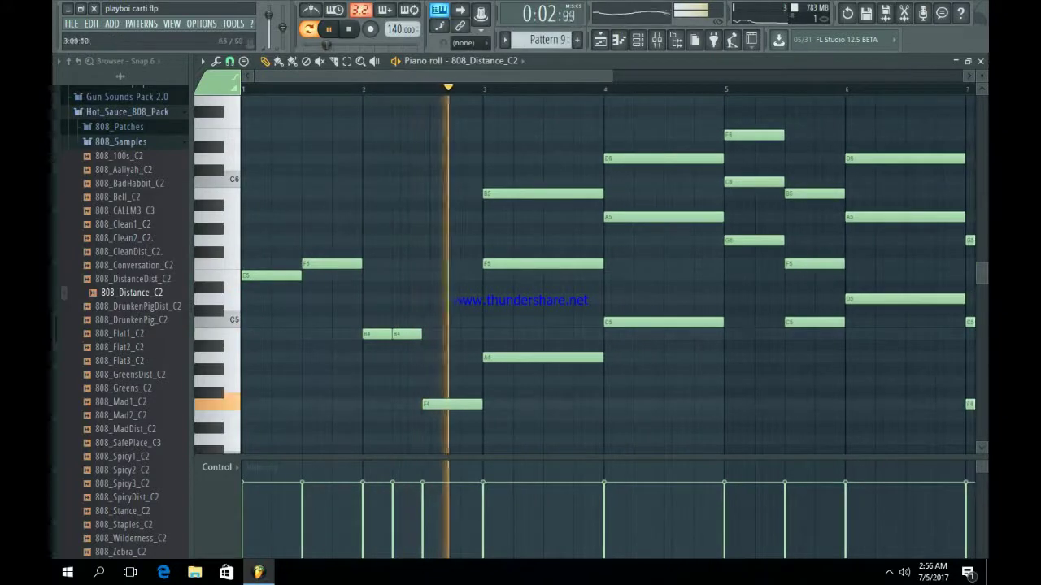
{"action": "key", "text": "space"}
{"action": "right_click", "coordinate": [528, 358]}
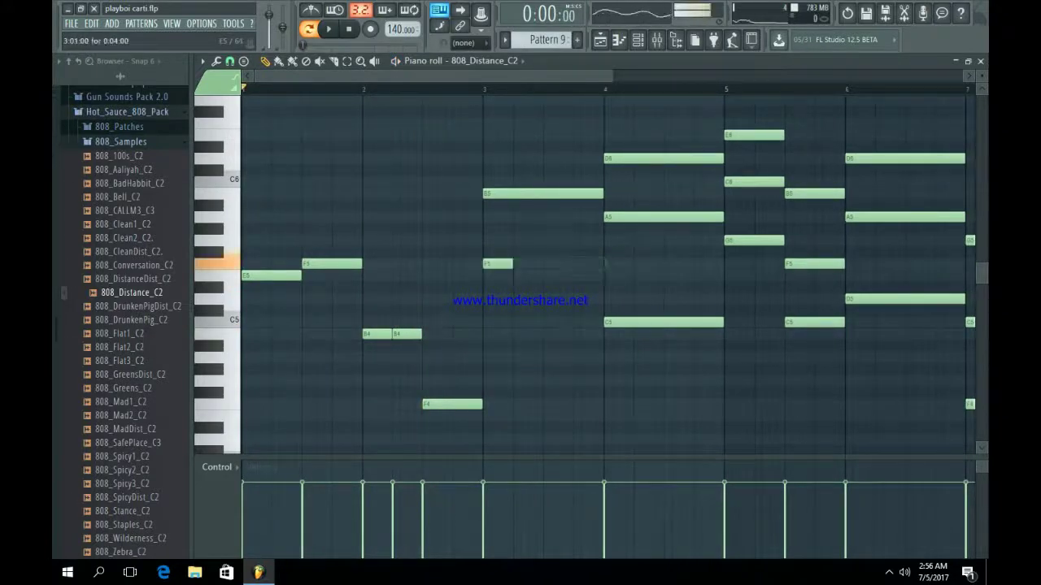
{"action": "key", "text": "space"}
{"action": "left_click_drag", "start_coordinate": [549, 264], "coordinate": [553, 264]}
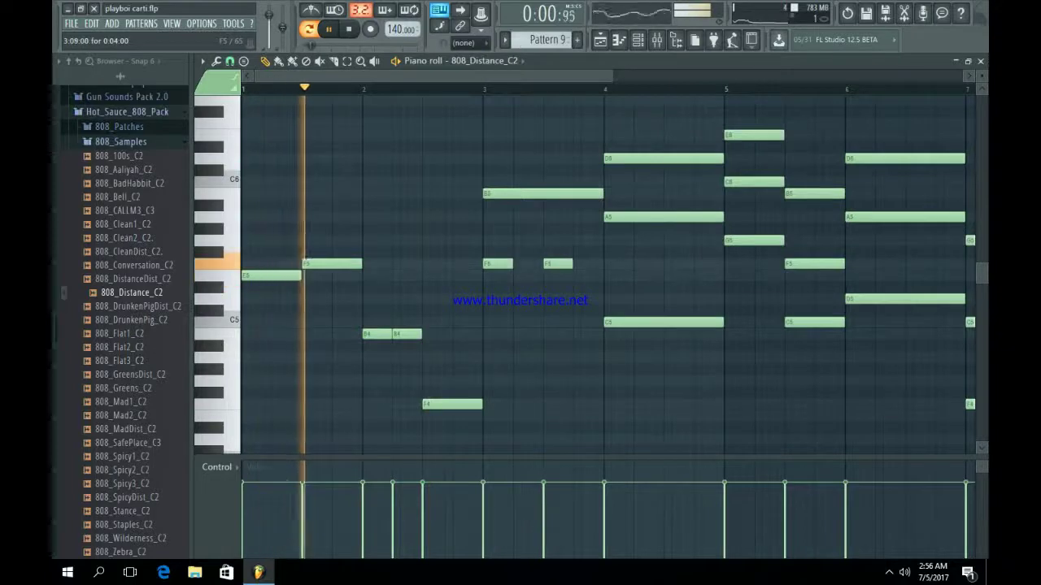
{"action": "right_click", "coordinate": [611, 217]}
{"action": "left_click", "coordinate": [611, 217]}
{"action": "right_click", "coordinate": [574, 194]}
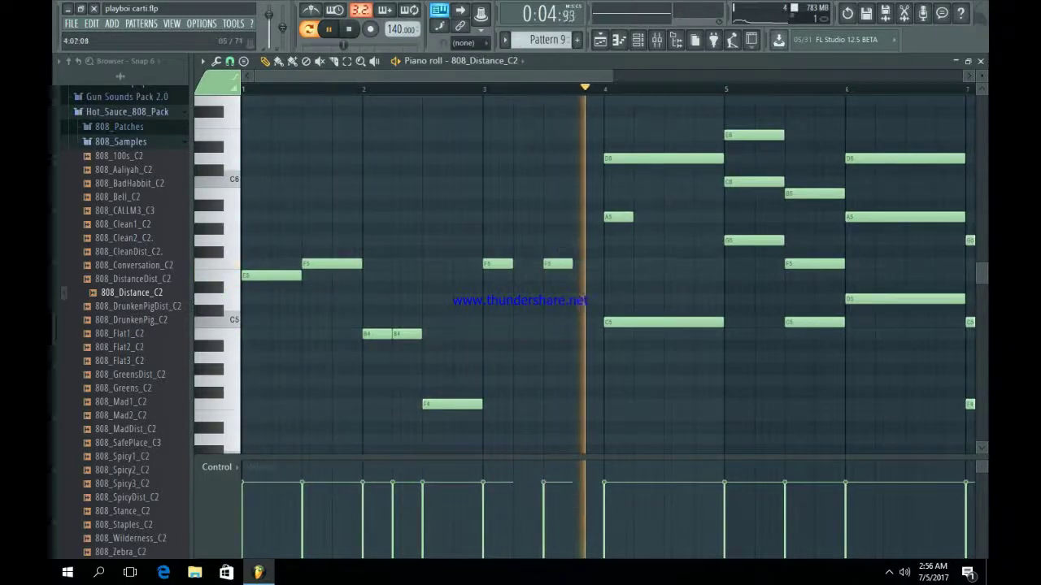
- Clear the D6 and long C5 notes from bar 4, add a short F5 and two short C5 notes after the A5, and replay the line
{"action": "key", "text": "space"}
{"action": "right_click", "coordinate": [611, 158]}
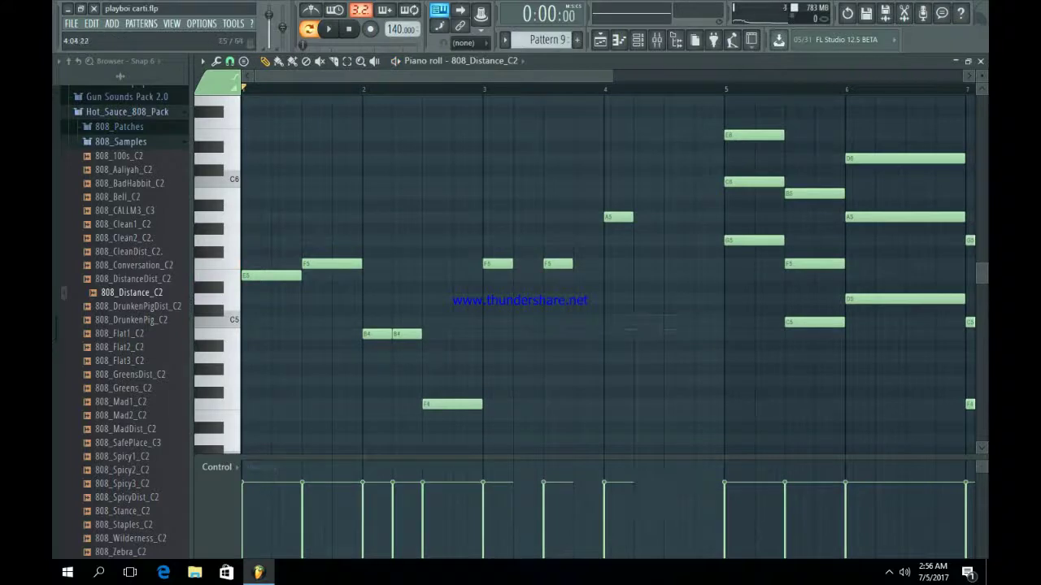
{"action": "key", "text": "space"}
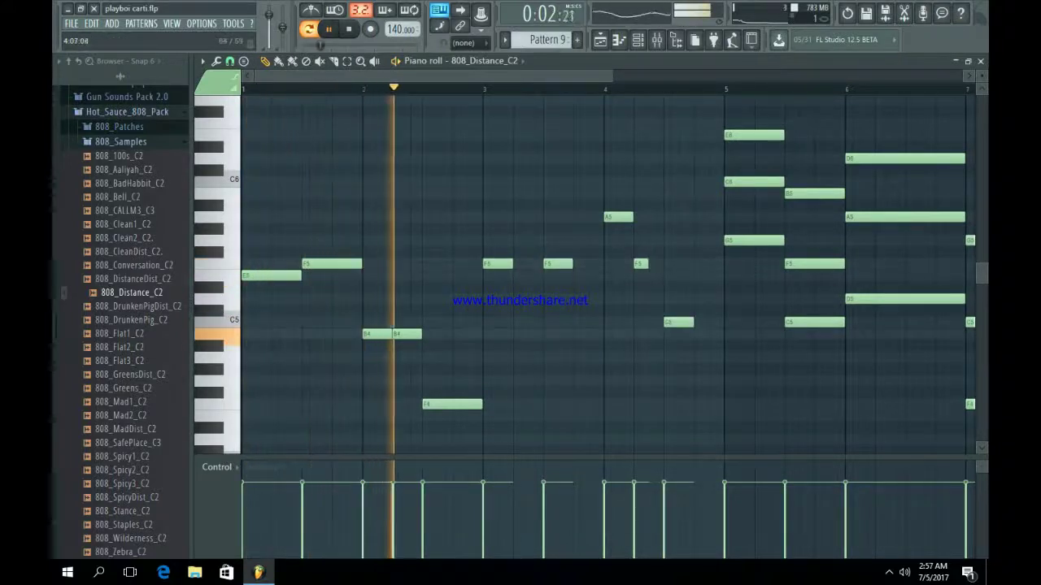
{"action": "left_click", "coordinate": [655, 323]}
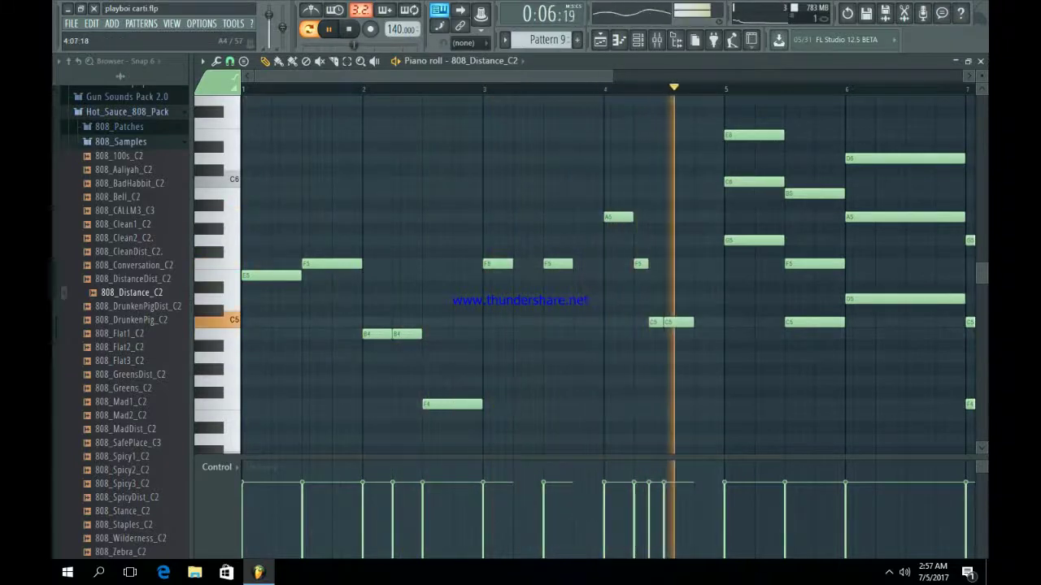
{"action": "key", "text": "space"}
- Delete all remaining 808 chord notes from bar 5 to the end of Pattern 9
{"action": "scroll", "coordinate": [606, 277], "scroll_direction": "right", "scroll_amount": 2}
{"action": "left_click_drag", "start_coordinate": [613, 75], "coordinate": [624, 76]}
{"action": "right_click", "coordinate": [655, 135]}
{"action": "right_click", "coordinate": [665, 181]}
{"action": "right_click", "coordinate": [677, 241]}
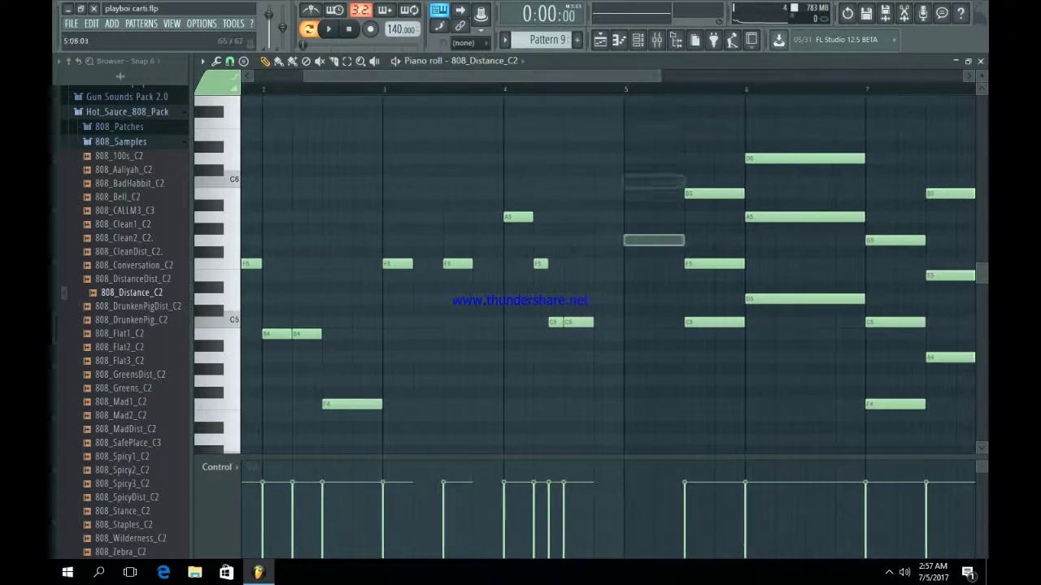
{"action": "right_click", "coordinate": [805, 298]}
{"action": "right_click", "coordinate": [805, 217]}
{"action": "right_click", "coordinate": [805, 158]}
{"action": "right_click", "coordinate": [886, 322]}
{"action": "right_click", "coordinate": [942, 193]}
{"action": "right_click", "coordinate": [942, 276]}
{"action": "scroll", "coordinate": [856, 252], "scroll_direction": "right", "scroll_amount": 7}
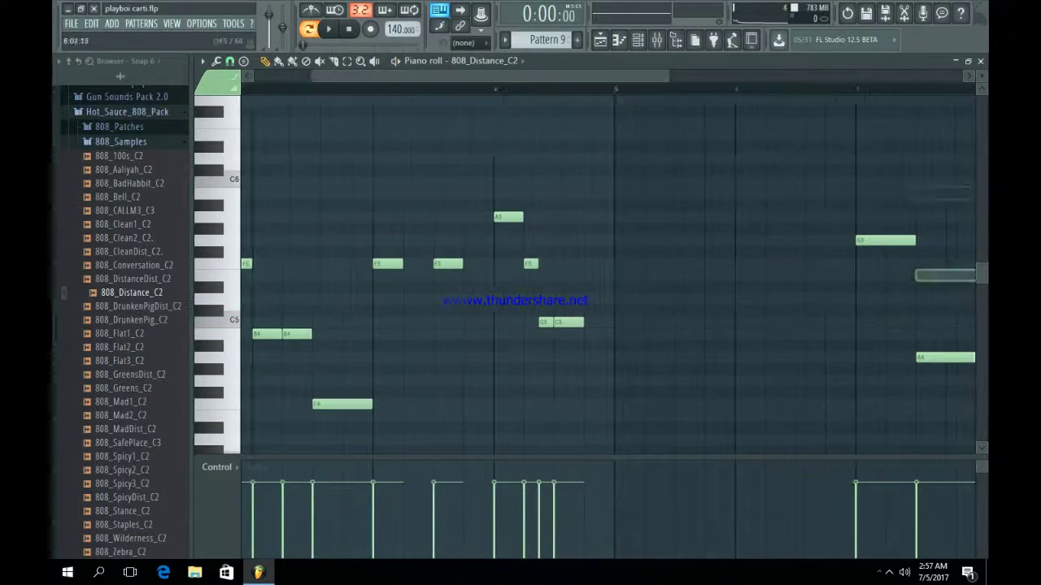
{"action": "right_click", "coordinate": [845, 181]}
{"action": "right_click", "coordinate": [846, 240]}
{"action": "right_click", "coordinate": [846, 322]}
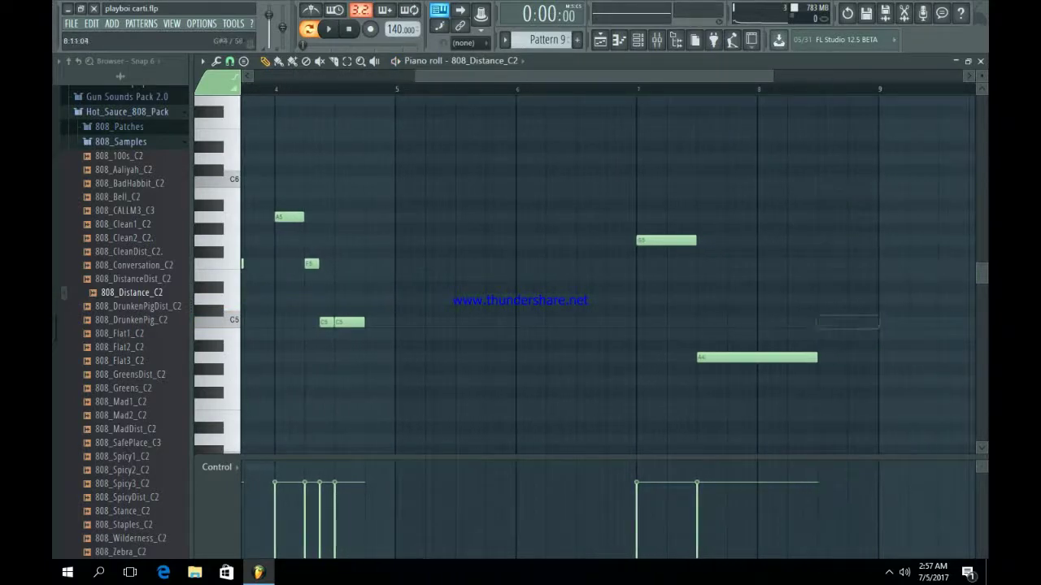
{"action": "right_click", "coordinate": [756, 357]}
{"action": "right_click", "coordinate": [675, 240]}
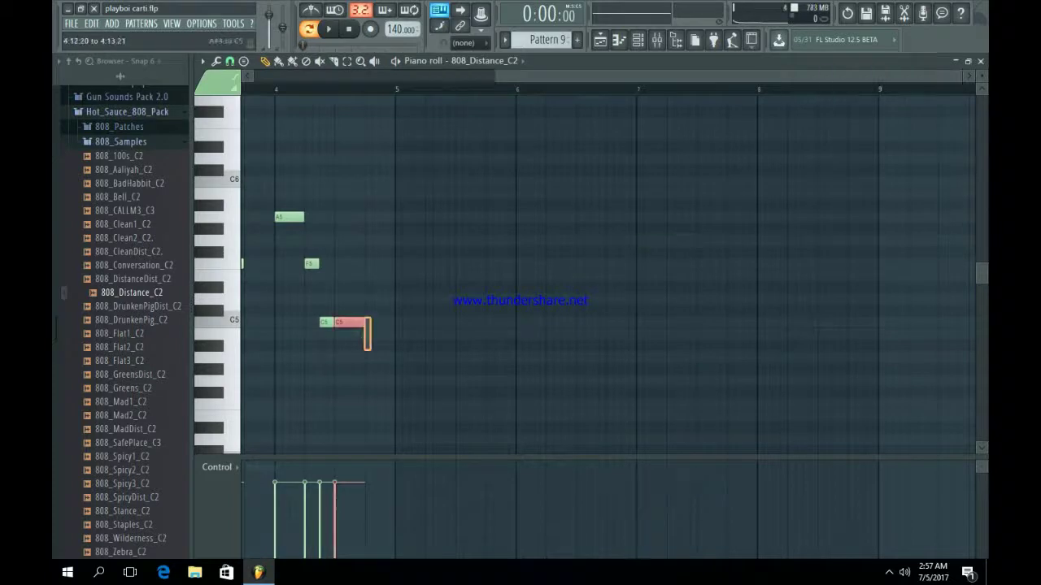
- Fill the end of bar 4 with another C5 note and place Pattern 9 on Track 9 of the playlist at bars 1 and 5
{"action": "key", "text": "space"}
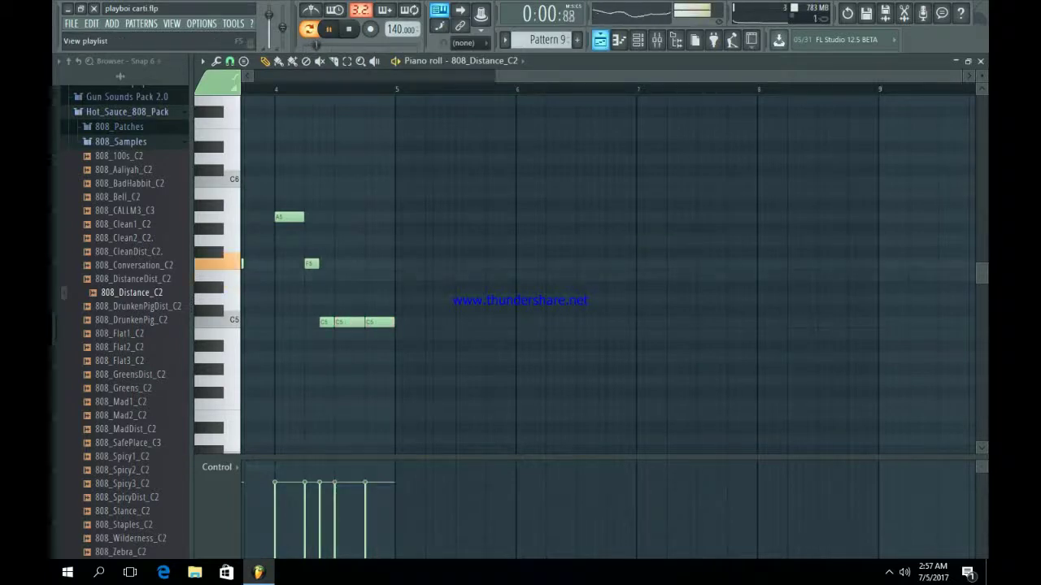
{"action": "key", "text": "F5"}
{"action": "left_click", "coordinate": [296, 405]}
{"action": "key", "text": "space"}
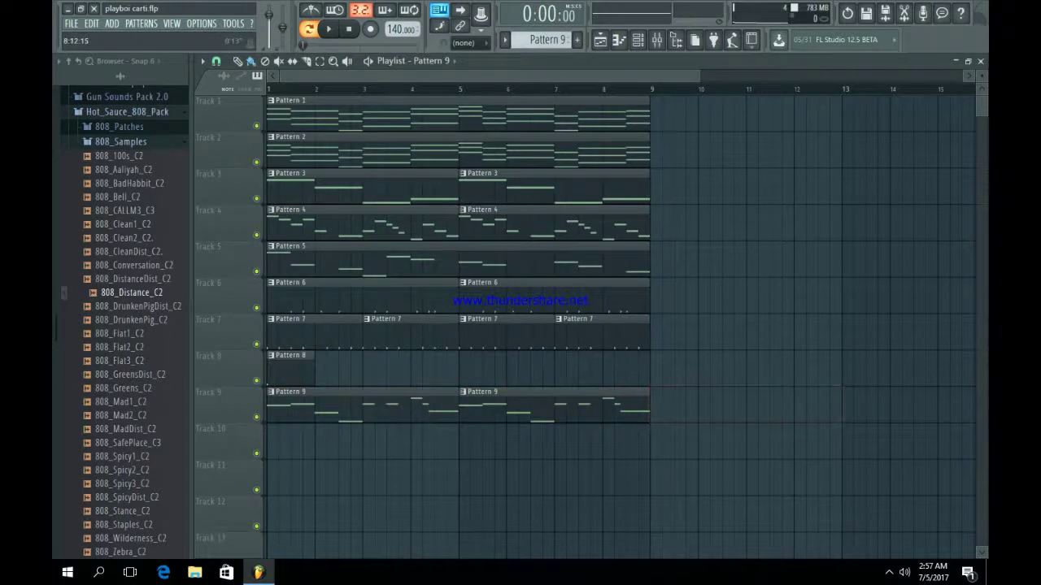
- Route the 808_Distance_C2 channel to mixer track 6
{"action": "key", "text": "F6"}
{"action": "left_click", "coordinate": [327, 423]}
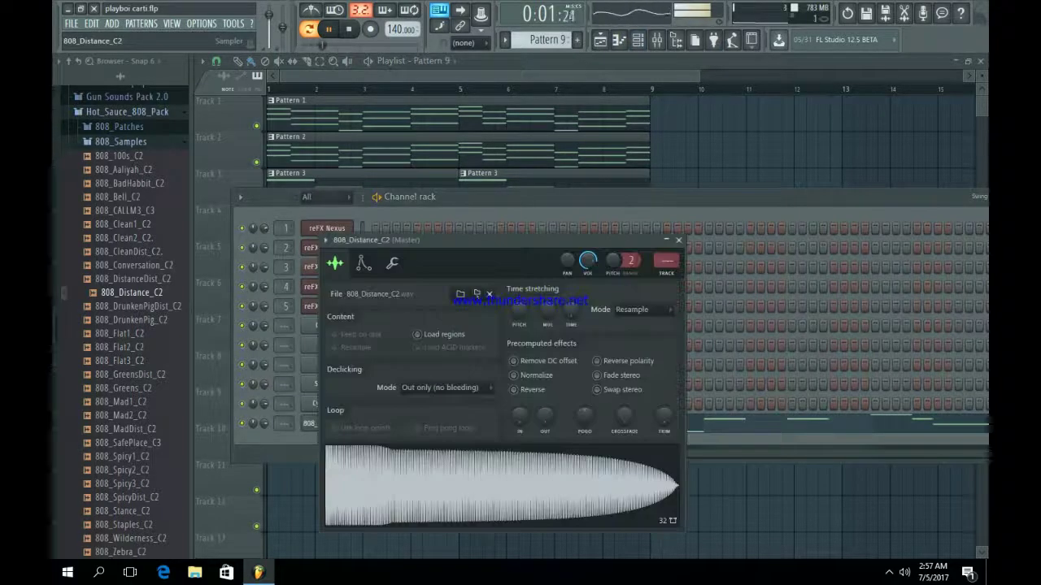
{"action": "key", "text": "F9"}
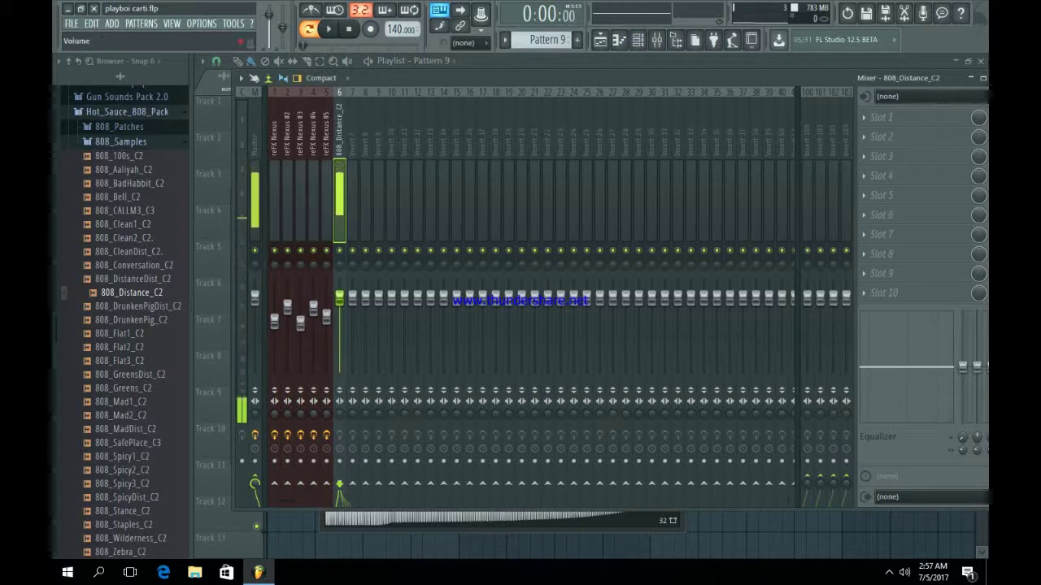
{"action": "right_click", "coordinate": [322, 362]}
- Lower the five reFX Nexus mixer faders together and set the 808_Distance_C2 fader to 94% (-1.3 dB)
{"action": "left_click_drag", "start_coordinate": [274, 204], "coordinate": [326, 204]}
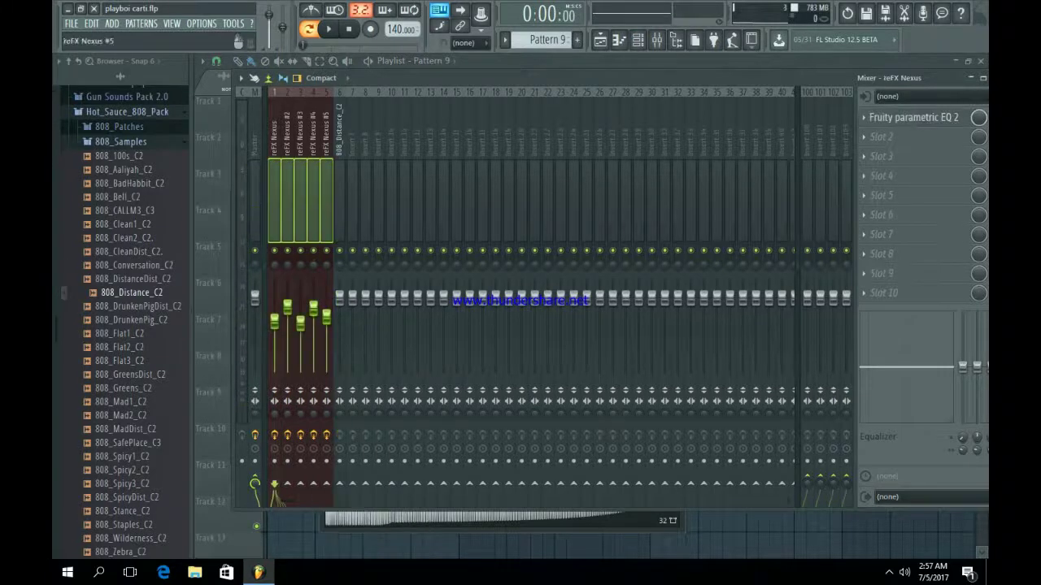
{"action": "left_click_drag", "start_coordinate": [326, 317], "coordinate": [326, 322]}
{"action": "left_click", "coordinate": [339, 211]}
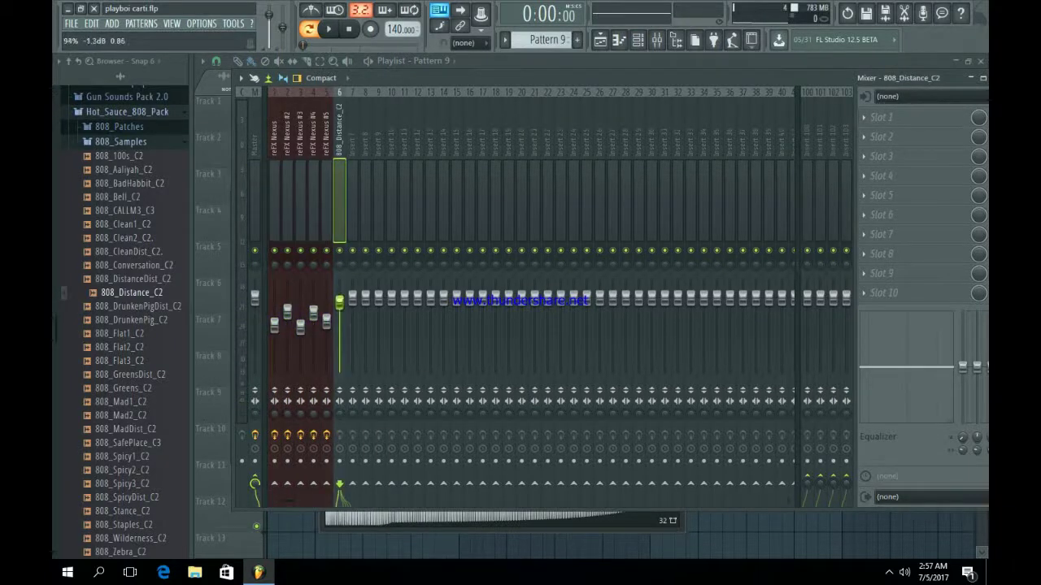
{"action": "key", "text": "F9"}
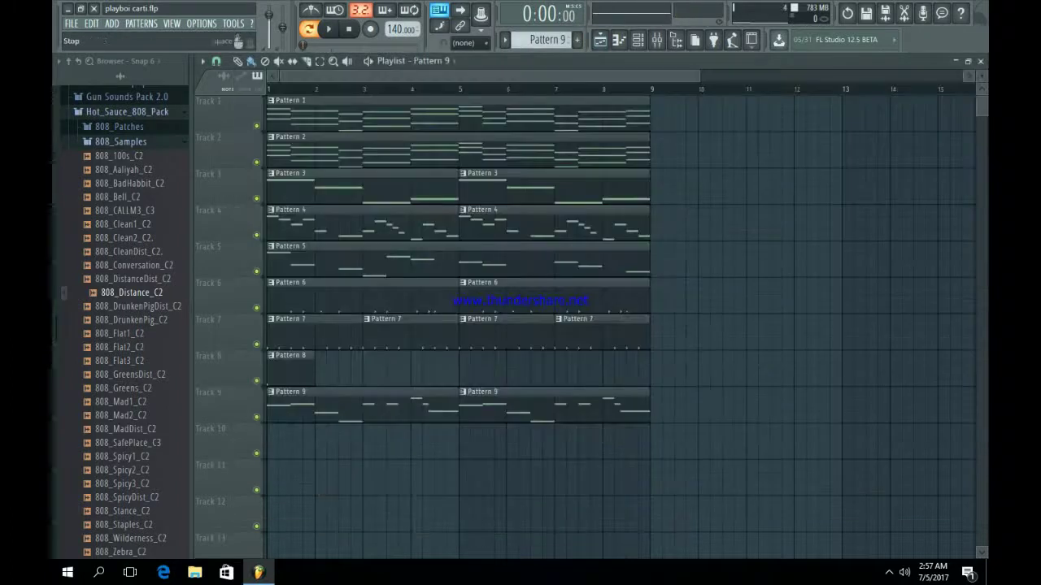
- Play the arrangement through in song mode and duplicate all clips of bars 1 to 8 to bar 9
{"action": "key", "text": "space"}
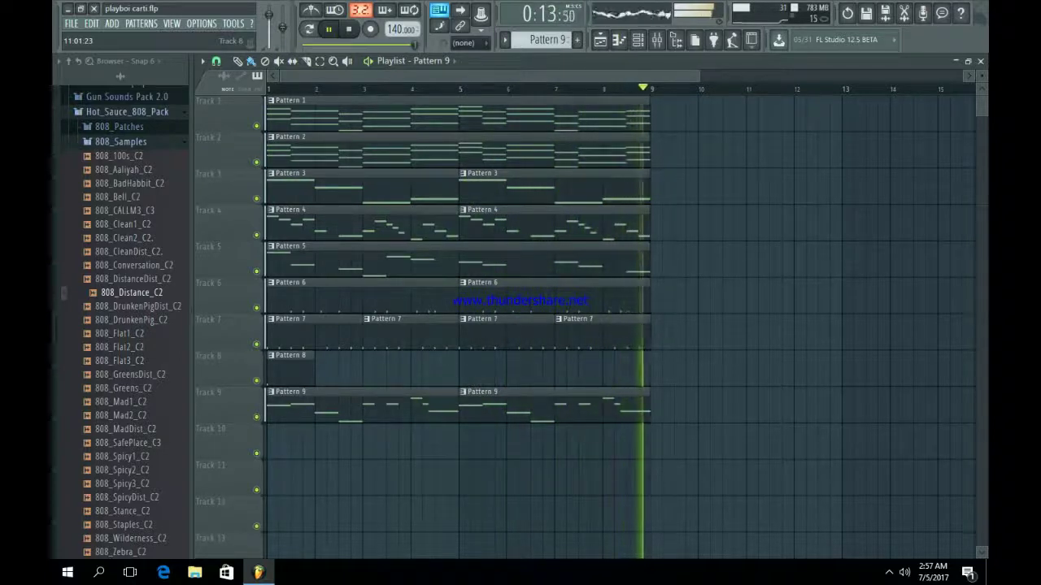
{"action": "key", "text": "space"}
{"action": "left_click_drag", "start_coordinate": [727, 530], "coordinate": [268, 96]}
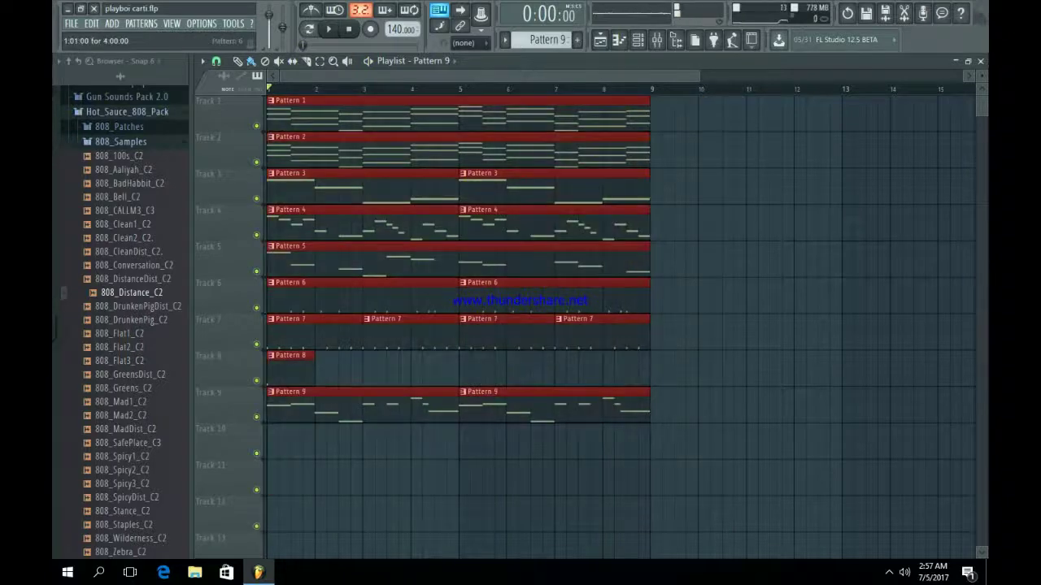
{"action": "key", "text": "ctrl+b"}
{"action": "key", "text": "ctrl+d"}
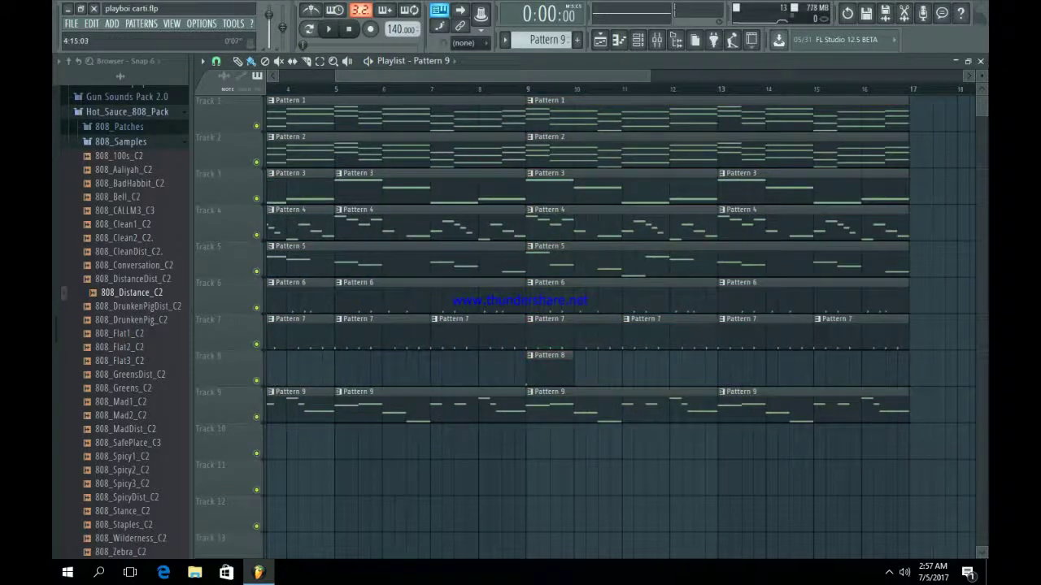
- Remove the Pattern 6, 7, 8 and 9 clips from bars 1 to 8 of the playlist
{"action": "left_click_drag", "start_coordinate": [335, 76], "coordinate": [278, 75]}
{"action": "right_click", "coordinate": [288, 369]}
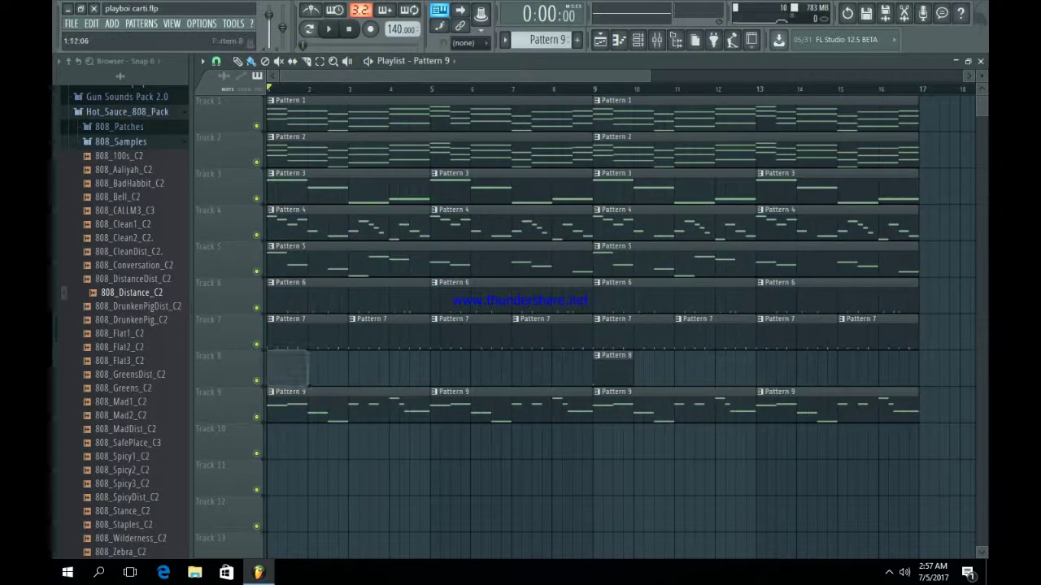
{"action": "right_click", "coordinate": [330, 405]}
{"action": "right_click", "coordinate": [480, 403]}
{"action": "right_click", "coordinate": [472, 332]}
{"action": "right_click", "coordinate": [325, 332]}
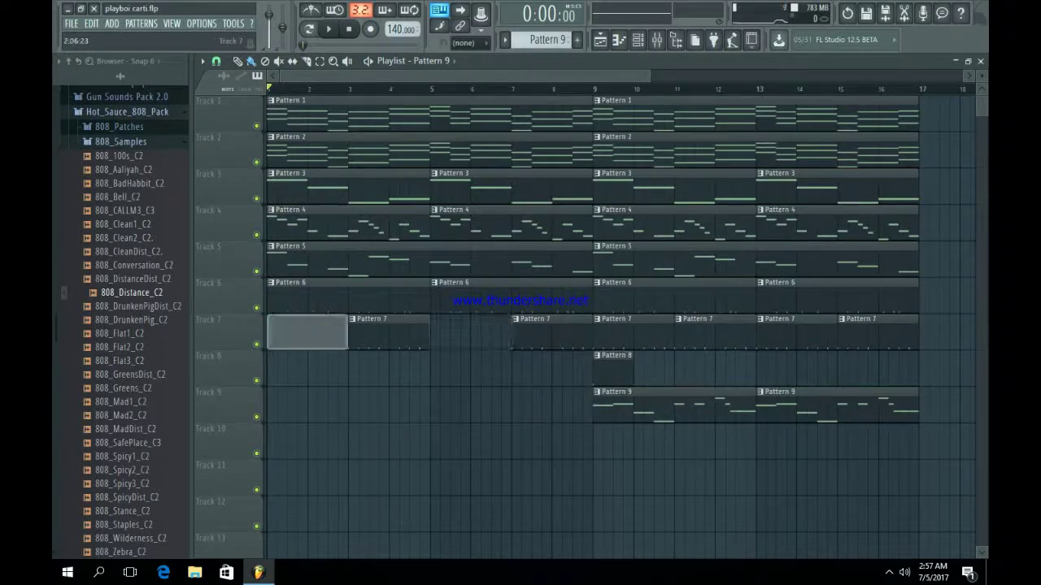
{"action": "right_click", "coordinate": [389, 333]}
{"action": "right_click", "coordinate": [551, 334]}
{"action": "right_click", "coordinate": [470, 297]}
{"action": "right_click", "coordinate": [307, 298]}
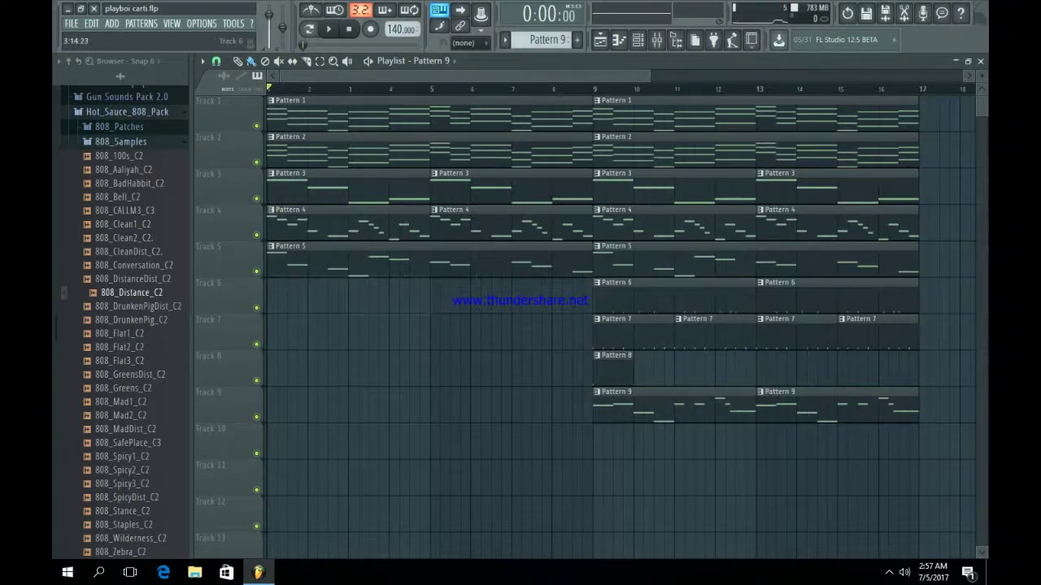
- Remove the Pattern 3, 4 and 2 clips from bars 1 to 8 and play back the intro
{"action": "right_click", "coordinate": [325, 189]}
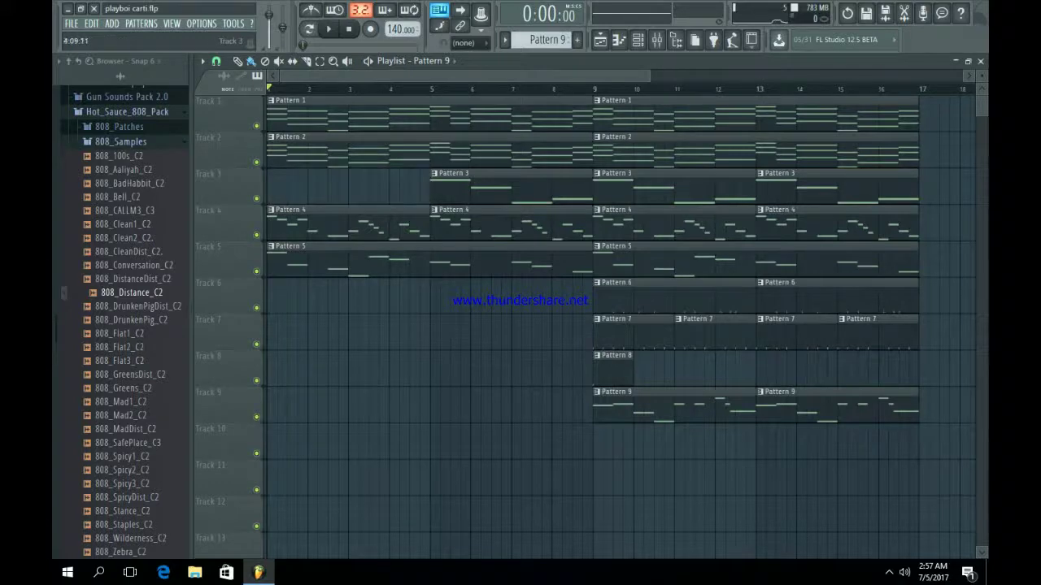
{"action": "right_click", "coordinate": [453, 189]}
{"action": "right_click", "coordinate": [471, 225]}
{"action": "right_click", "coordinate": [346, 226]}
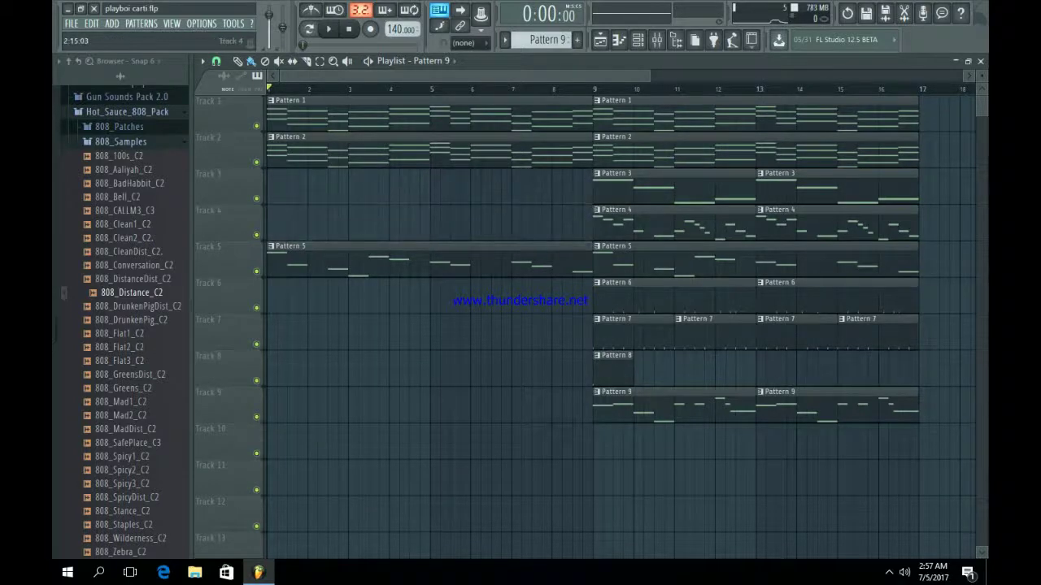
{"action": "right_click", "coordinate": [423, 152]}
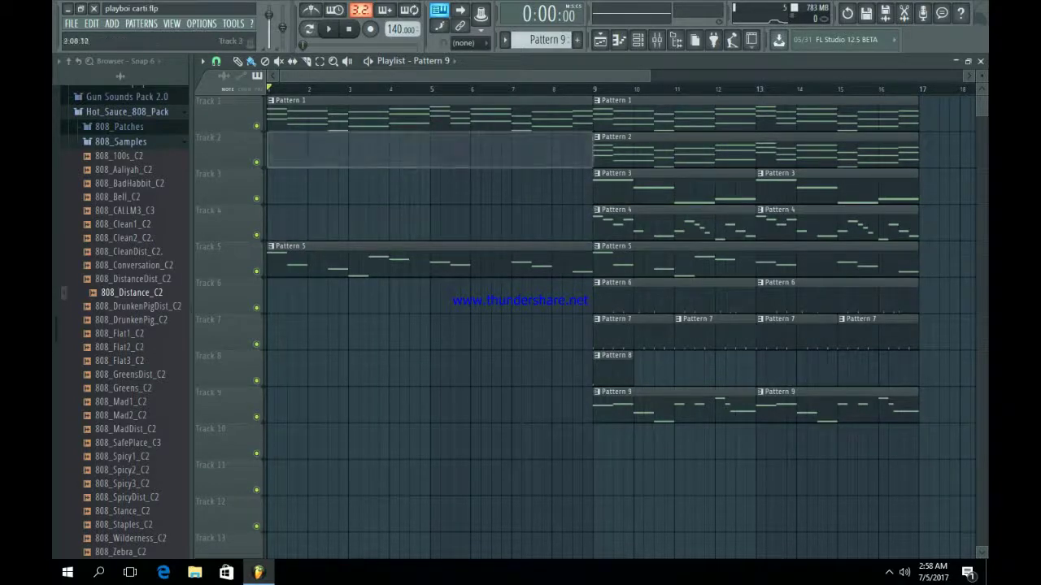
{"action": "key", "text": "space"}
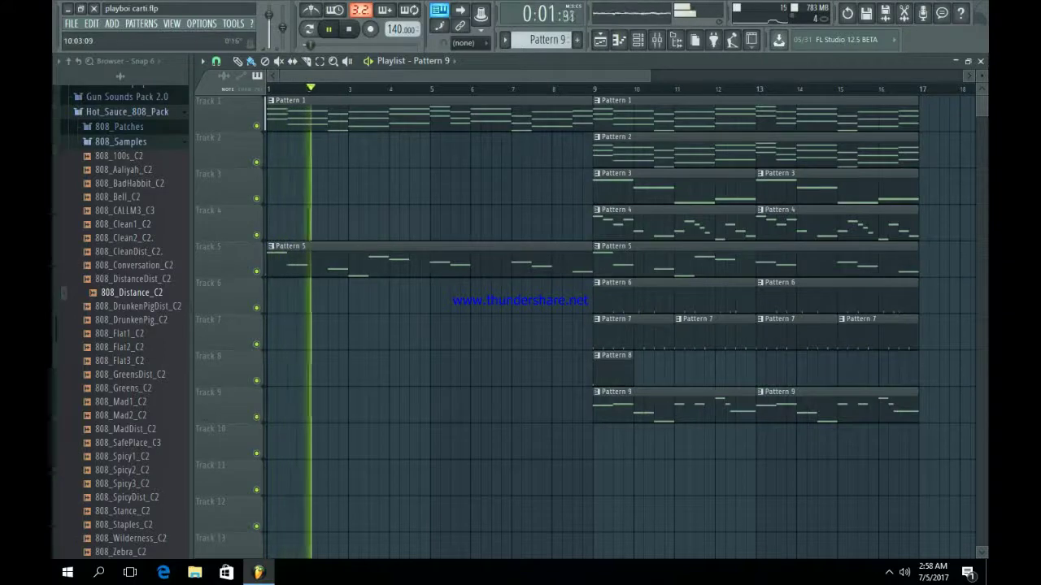
- Duplicate all clips of bars 9 to 16 to bar 17
{"action": "scroll", "coordinate": [679, 326], "scroll_direction": "down", "scroll_amount": 2}
{"action": "left_click_drag", "start_coordinate": [559, 494], "coordinate": [814, 242]}
{"action": "left_click_drag", "start_coordinate": [559, 242], "coordinate": [514, 91]}
{"action": "key", "text": "ctrl+b"}
{"action": "key", "text": "space"}
{"action": "left_click", "coordinate": [602, 478], "text": "ctrl"}
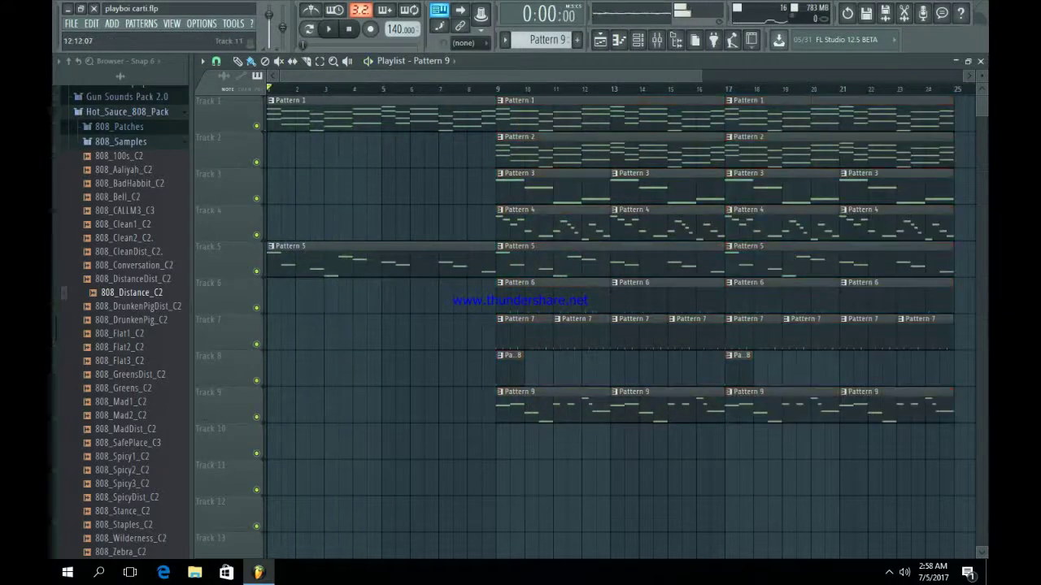
- Remove the Pattern 6, 7, 8 and 9 clips from bars 9 to 16 and the Pattern 4 clip at bar 9
{"action": "right_click", "coordinate": [587, 409]}
{"action": "right_click", "coordinate": [624, 410]}
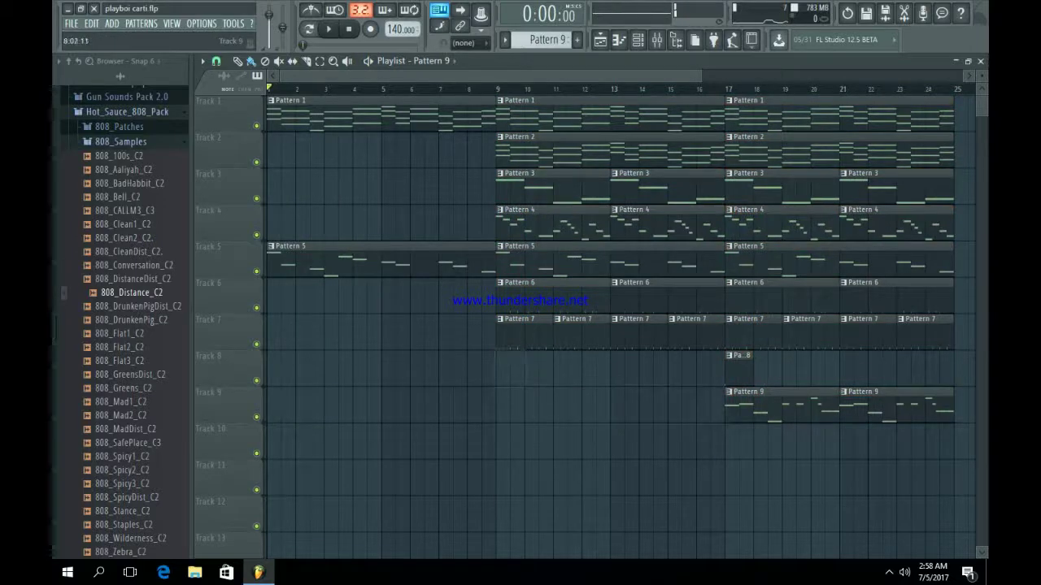
{"action": "right_click", "coordinate": [526, 333]}
{"action": "right_click", "coordinate": [561, 298]}
{"action": "right_click", "coordinate": [638, 300]}
{"action": "right_click", "coordinate": [655, 330]}
{"action": "right_click", "coordinate": [683, 333]}
{"action": "right_click", "coordinate": [570, 333]}
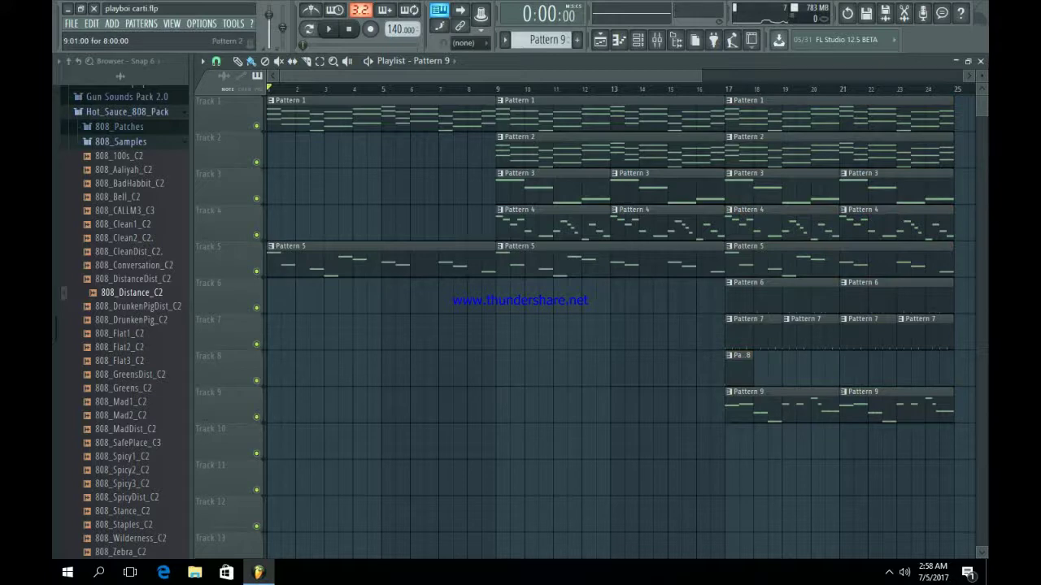
{"action": "right_click", "coordinate": [546, 225]}
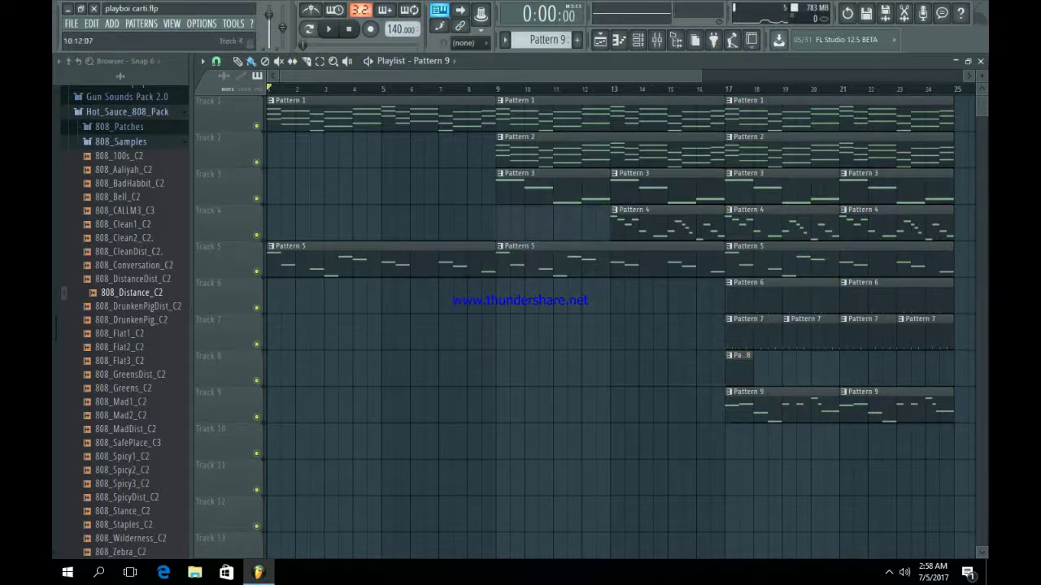
- Duplicate all clips of bars 17 to 24 to bar 25 during playback
{"action": "scroll", "coordinate": [618, 325], "scroll_direction": "down", "scroll_amount": 3}
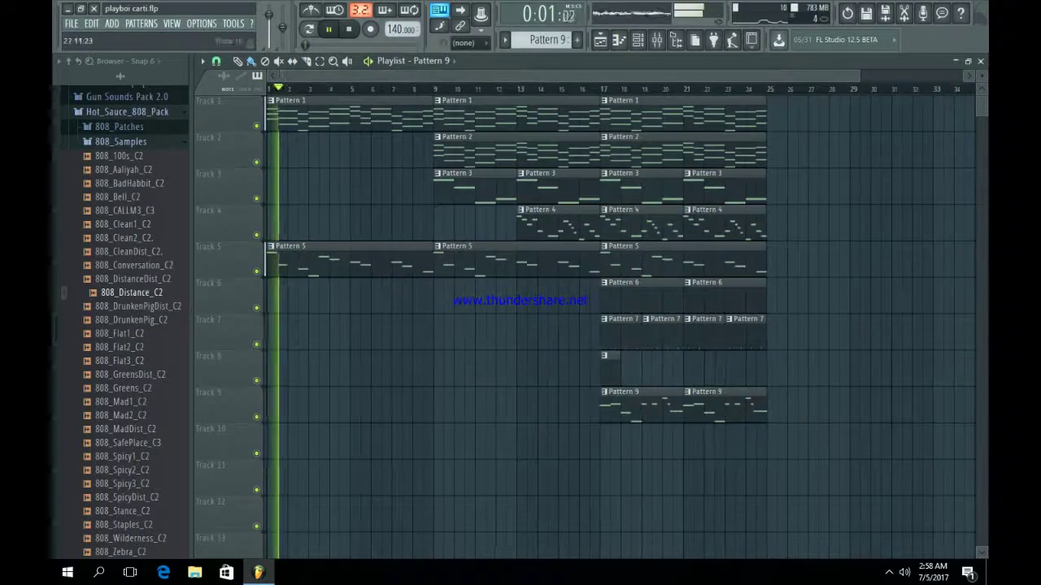
{"action": "left_click_drag", "start_coordinate": [818, 458], "coordinate": [623, 96]}
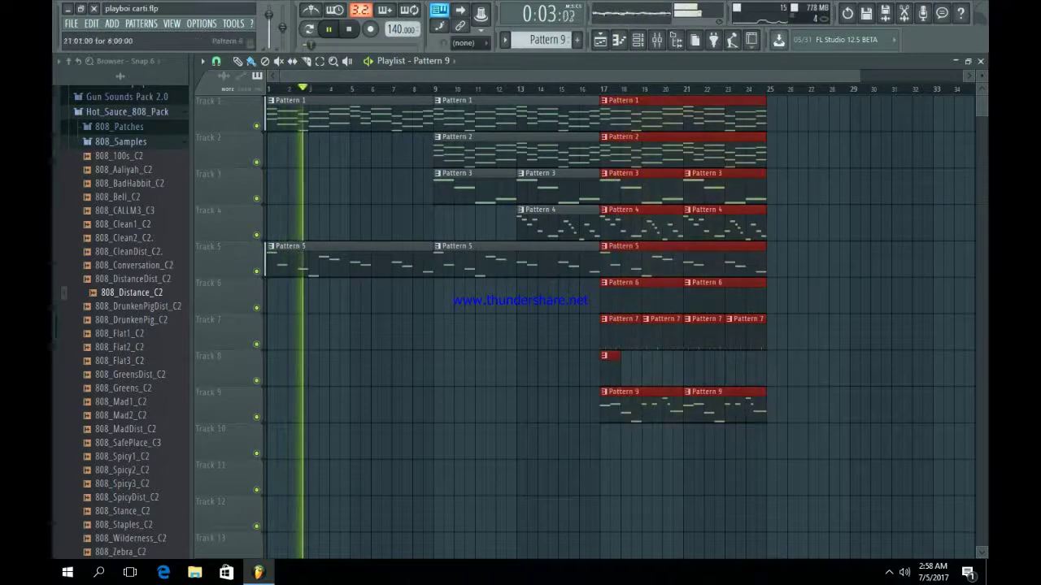
{"action": "key", "text": "ctrl+b"}
{"action": "left_click", "coordinate": [805, 366]}
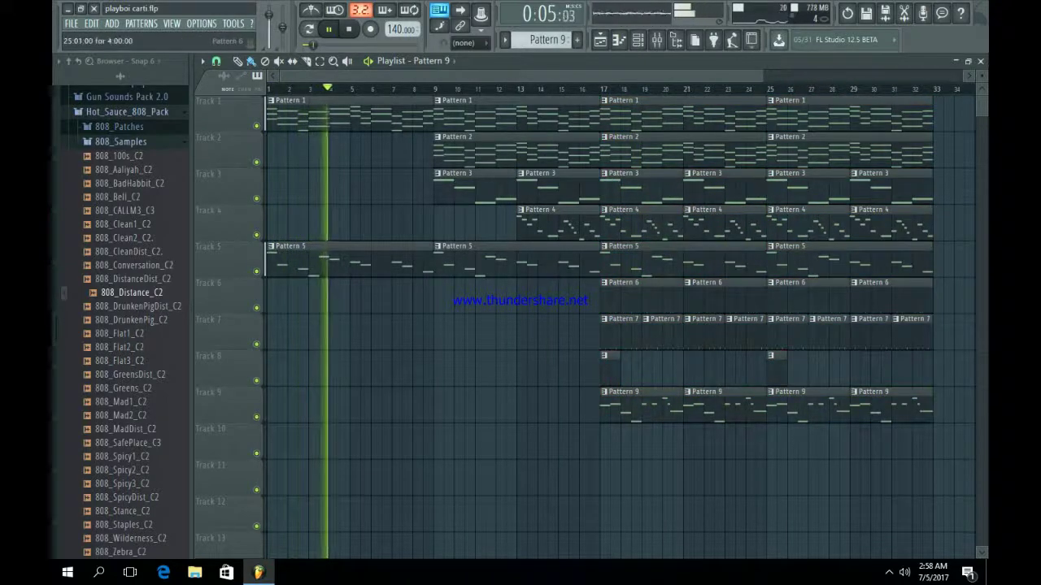
- Remove the Pattern 5 and Pattern 1 clips from bars 25 to 32 and duplicate that section's remaining clips to bar 33
{"action": "right_click", "coordinate": [816, 260]}
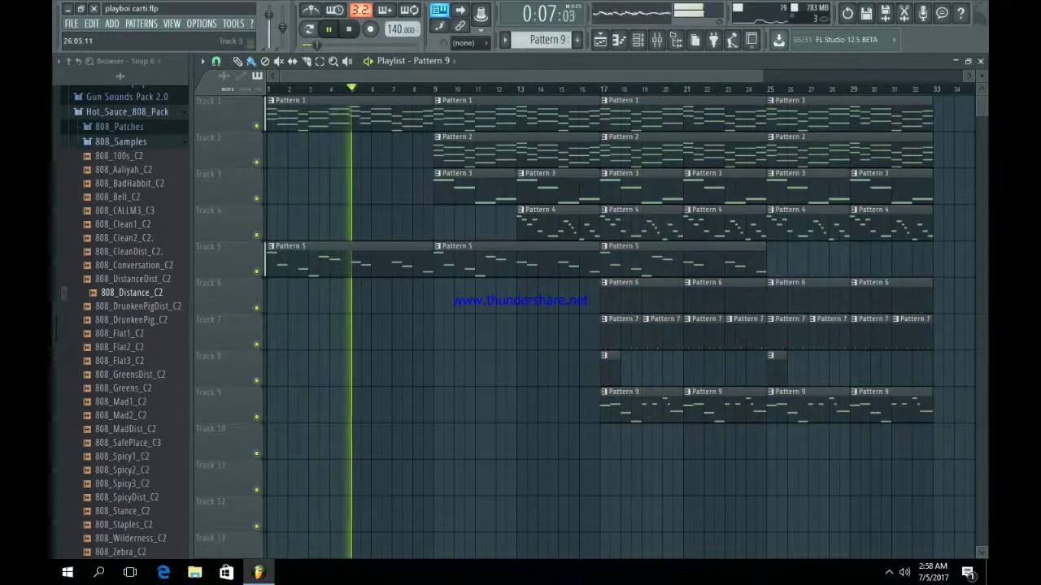
{"action": "right_click", "coordinate": [805, 116]}
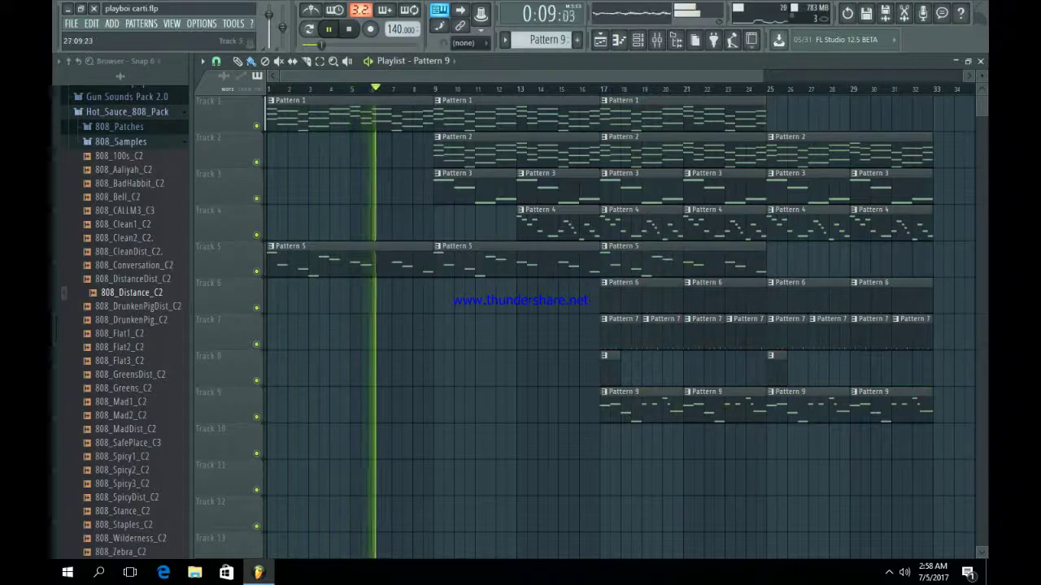
{"action": "left_click_drag", "start_coordinate": [935, 494], "coordinate": [794, 207]}
{"action": "key", "text": "ctrl+b"}
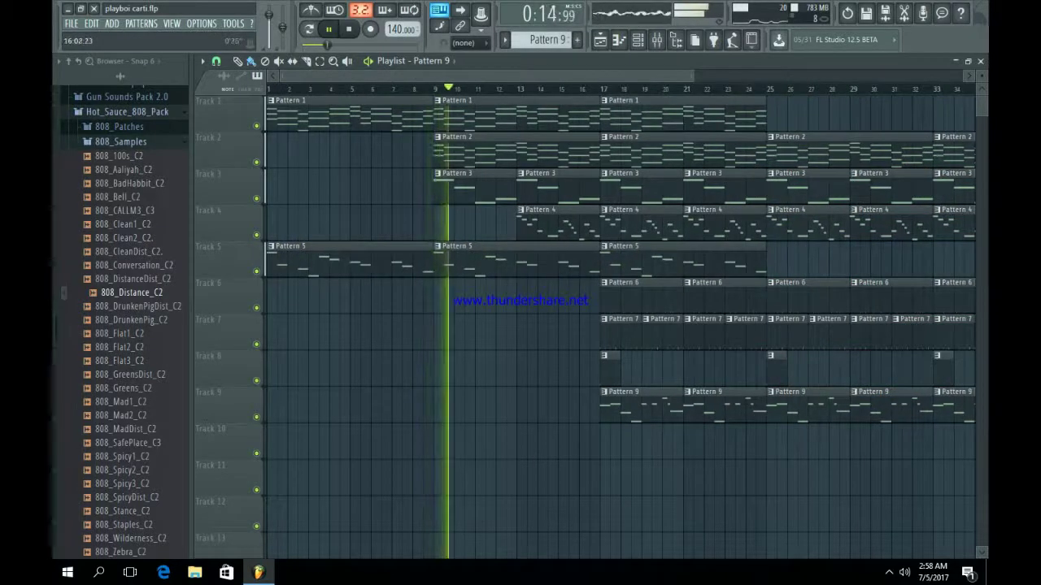
{"action": "left_click_drag", "start_coordinate": [693, 76], "coordinate": [898, 75]}
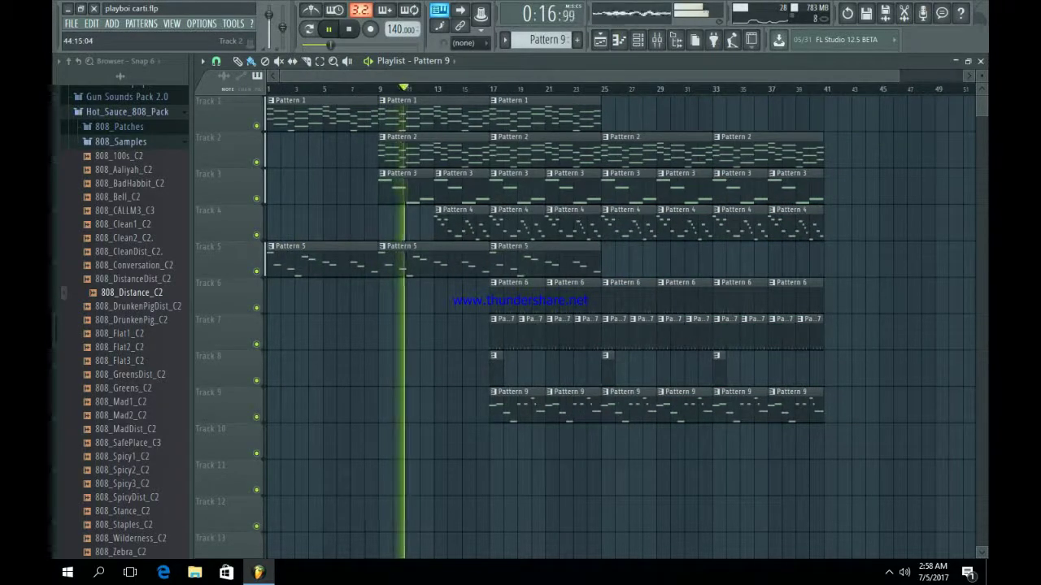